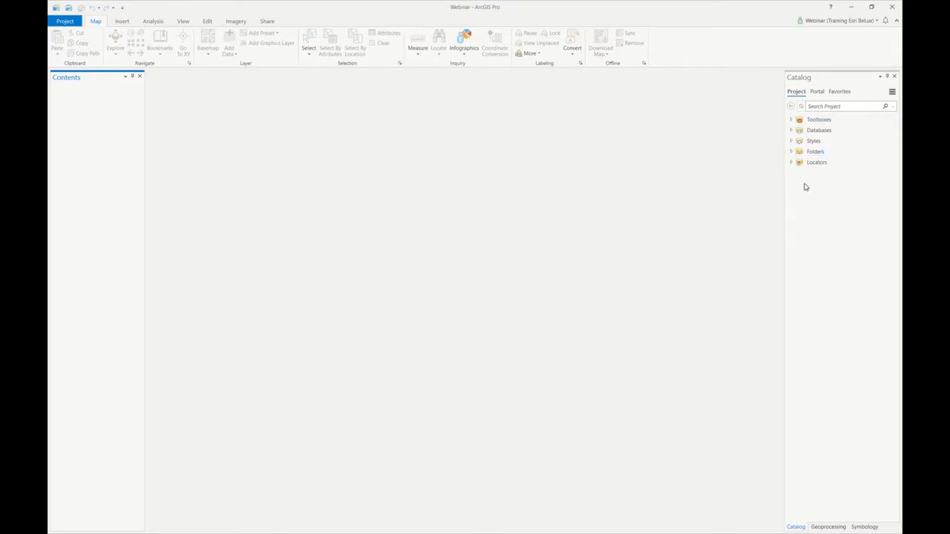
Expand the Webinar project folder and its Webinar.gdb geodatabase to list the available datasets
click(791, 152)
click(798, 163)
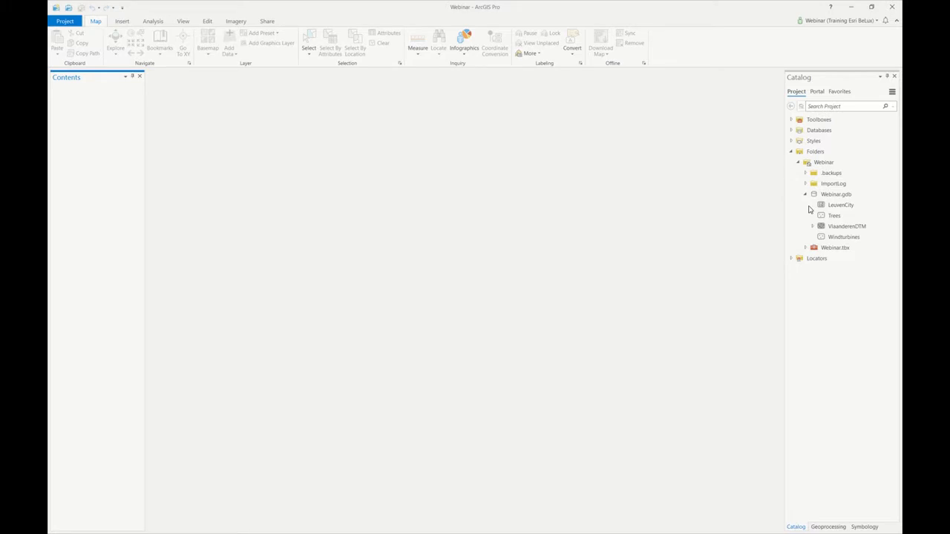
click(816, 206)
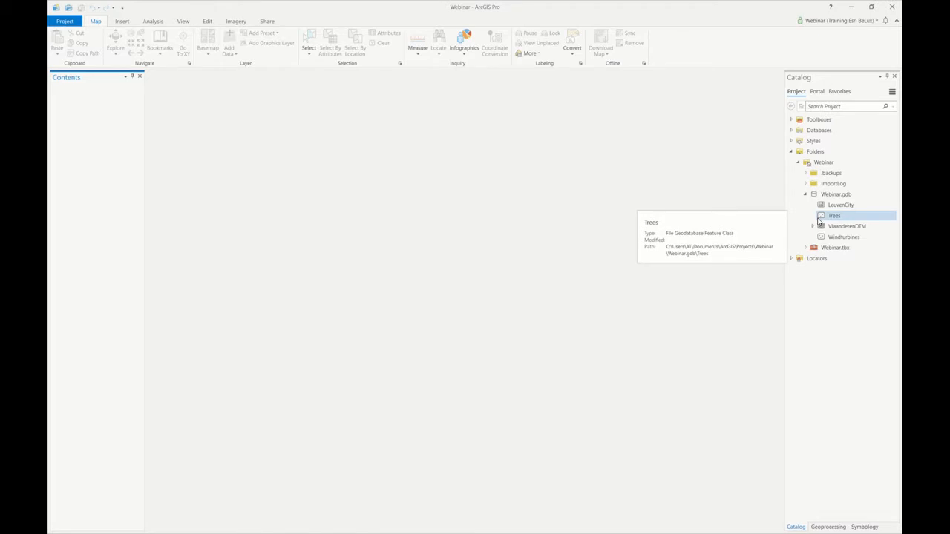
Insert a new map and add the LeuvenCity feature class from Webinar.gdb to it
click(121, 21)
click(58, 43)
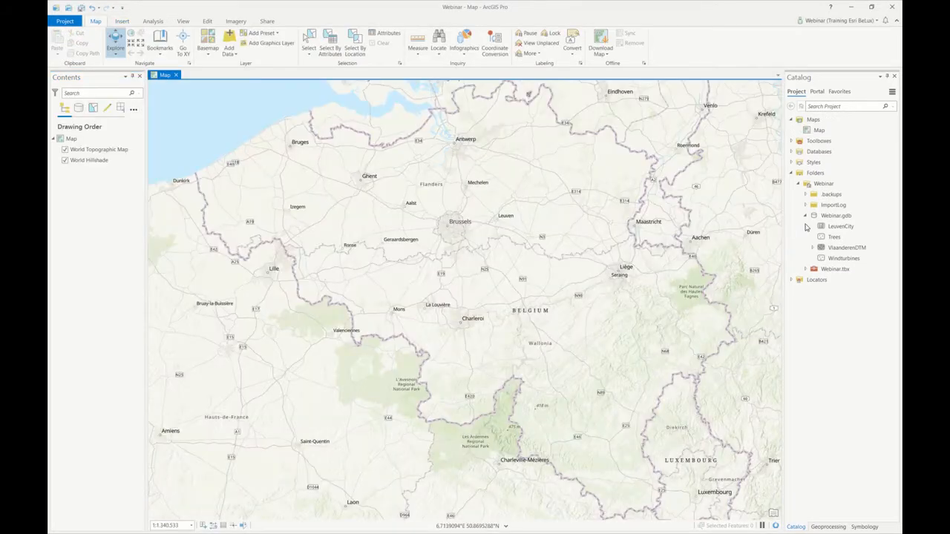
drag(820, 226, 526, 228)
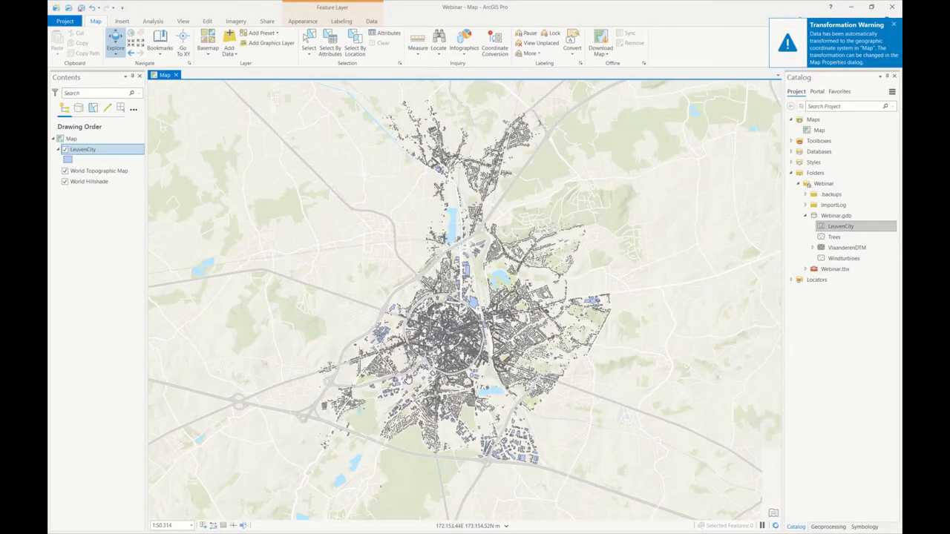
scroll(423, 367, up, 4)
drag(520, 347, 426, 365)
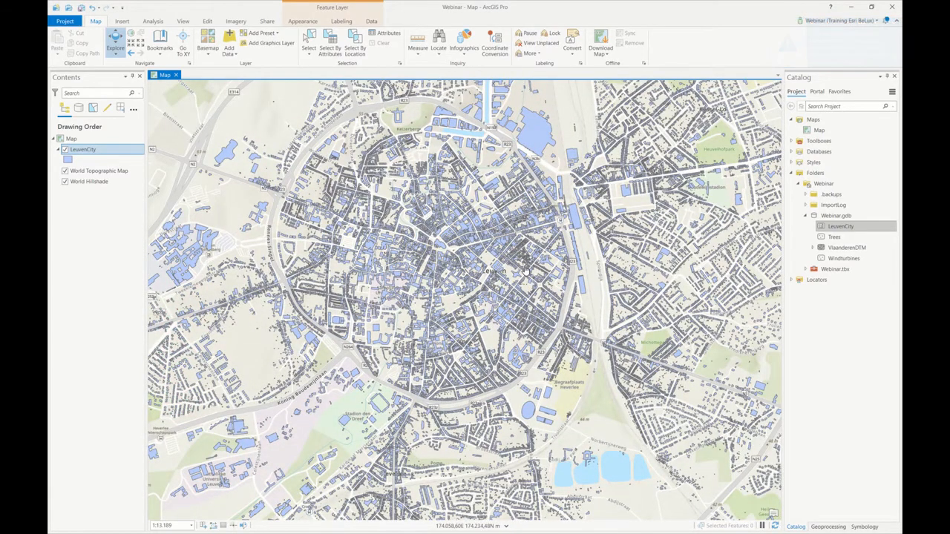
scroll(524, 271, down, 1)
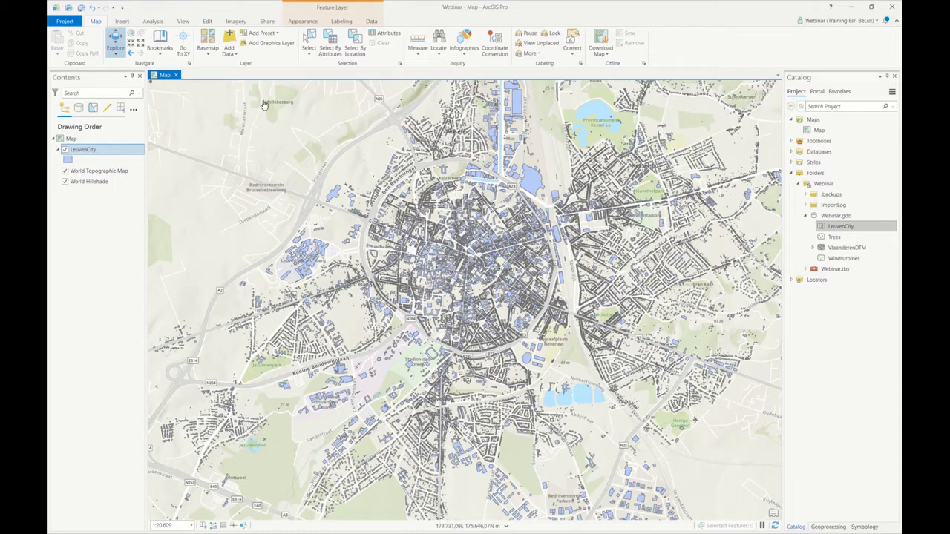
Open the LeuvenCity attribute table, enlarge it, examine its fields through to the height attributes, and close it
right_click(89, 152)
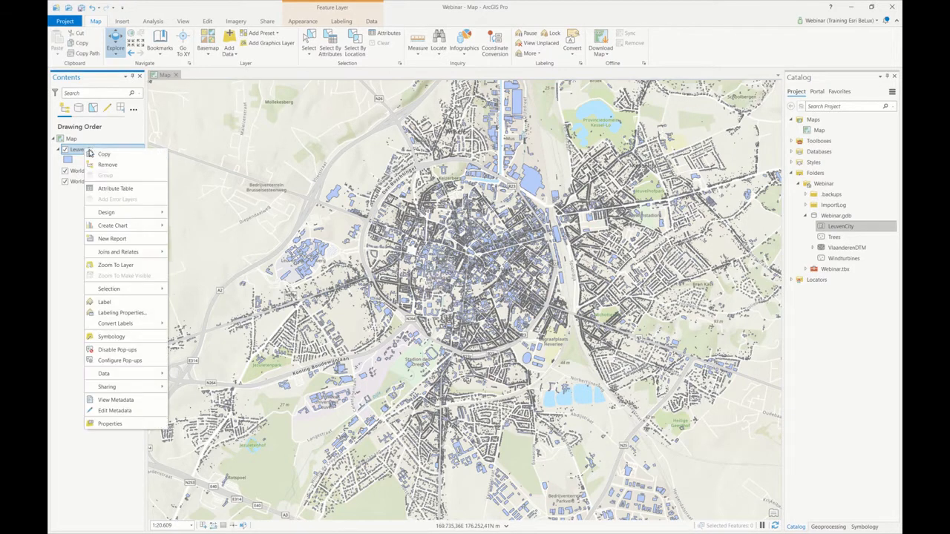
click(111, 188)
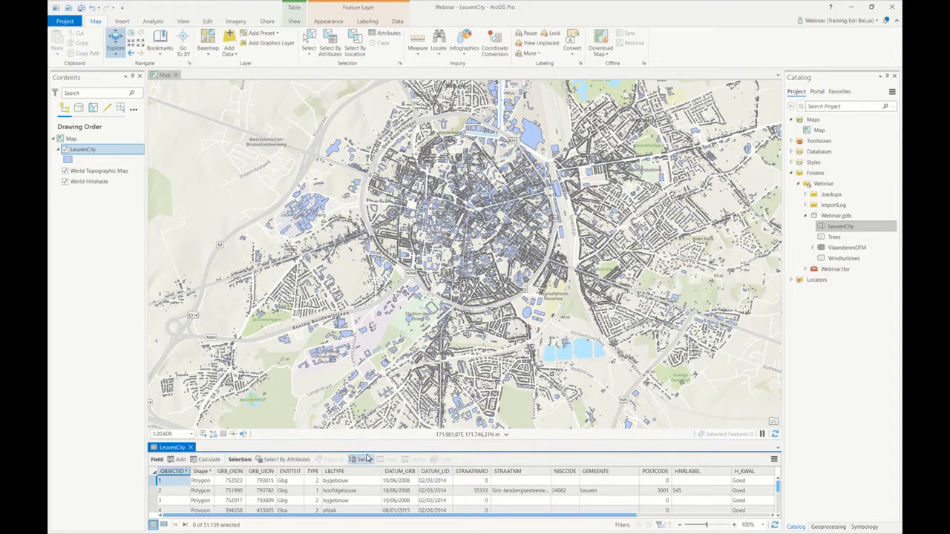
click(367, 438)
drag(368, 442, 371, 367)
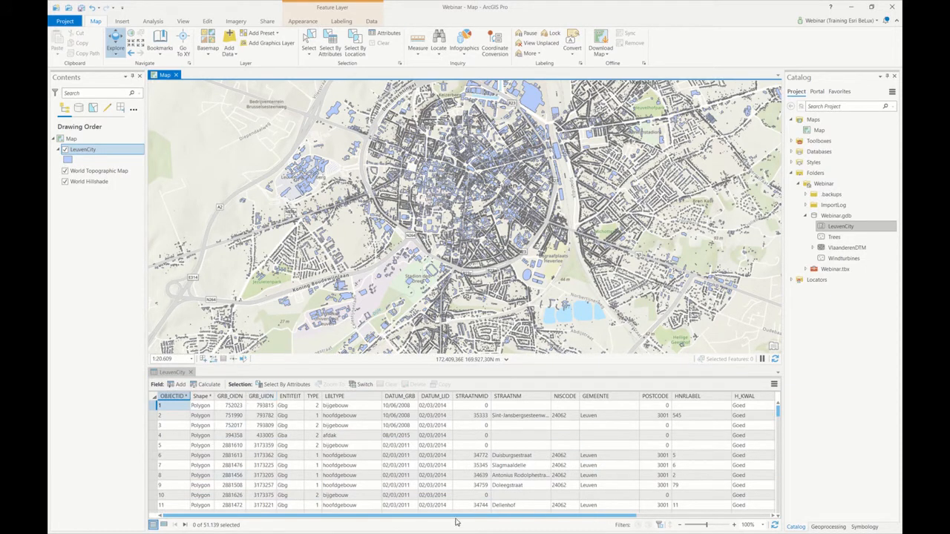
click(433, 516)
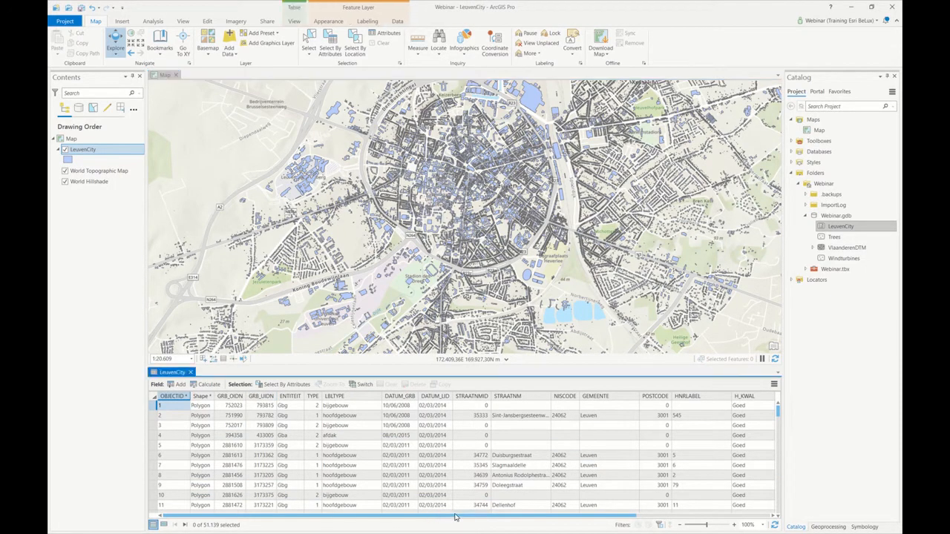
drag(455, 518, 664, 511)
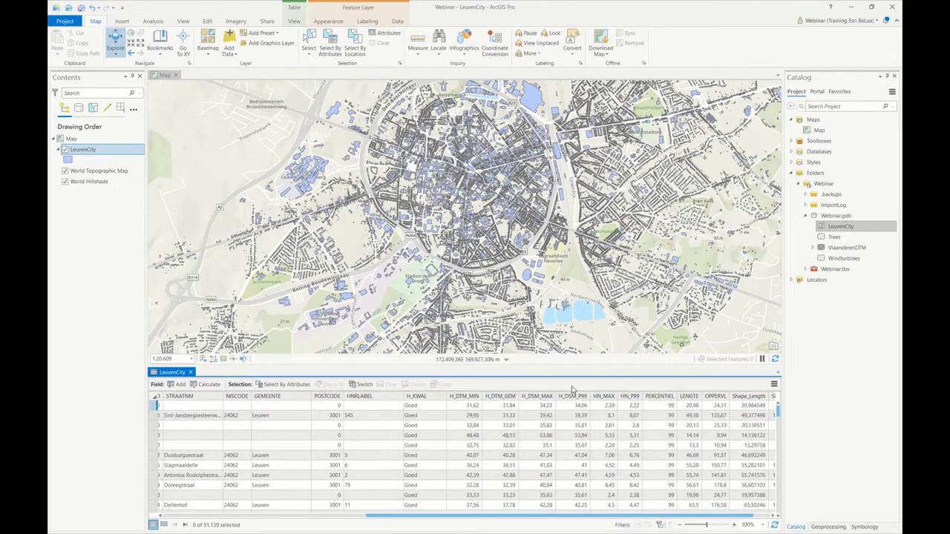
click(190, 372)
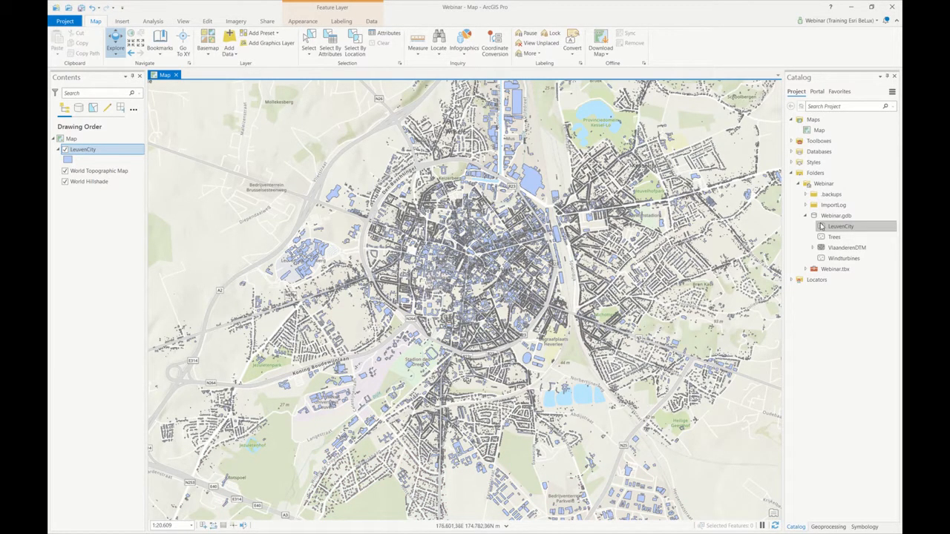
Add the Trees feature class and the VlaanderenDTM elevation raster from Webinar.gdb to the map
drag(834, 236, 805, 236)
mouse_move(517, 257)
mouse_down()
mouse_move(486, 254)
mouse_move(486, 213)
mouse_up()
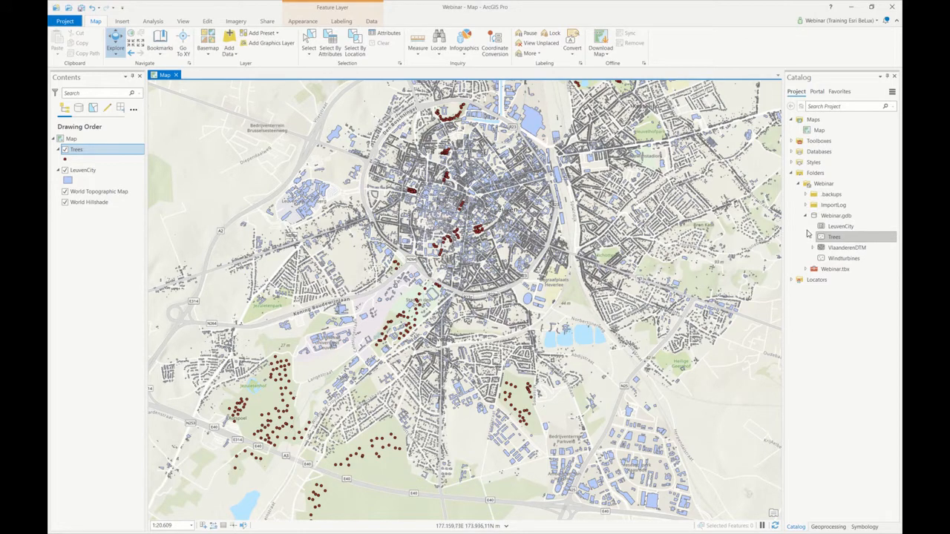
mouse_move(846, 247)
mouse_down()
mouse_move(601, 254)
mouse_move(451, 226)
mouse_up()
scroll(451, 226, down, 5)
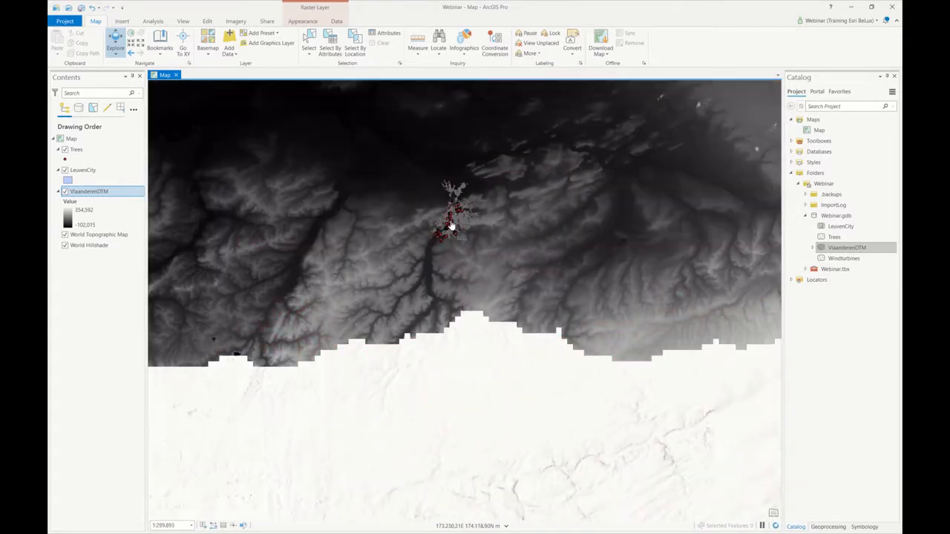
drag(452, 226, 454, 436)
drag(583, 358, 524, 275)
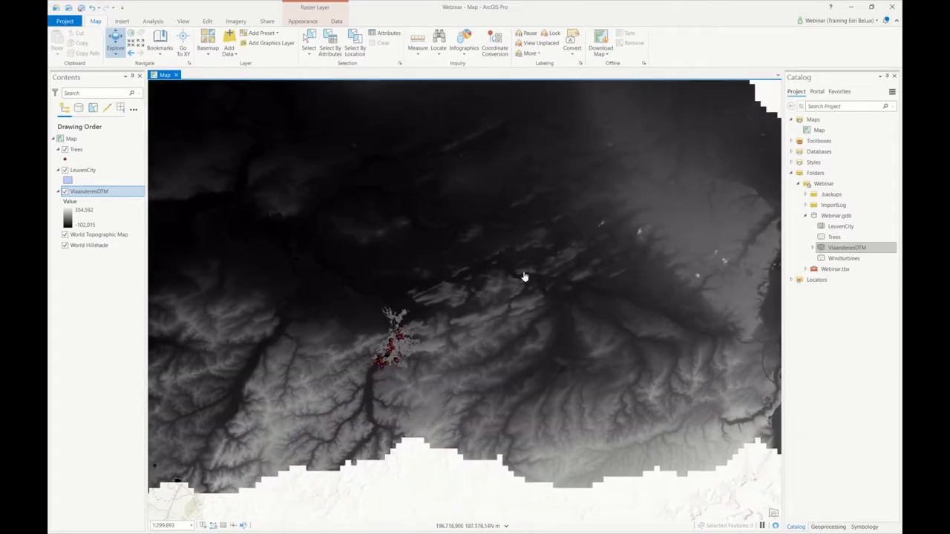
scroll(524, 275, down, 2)
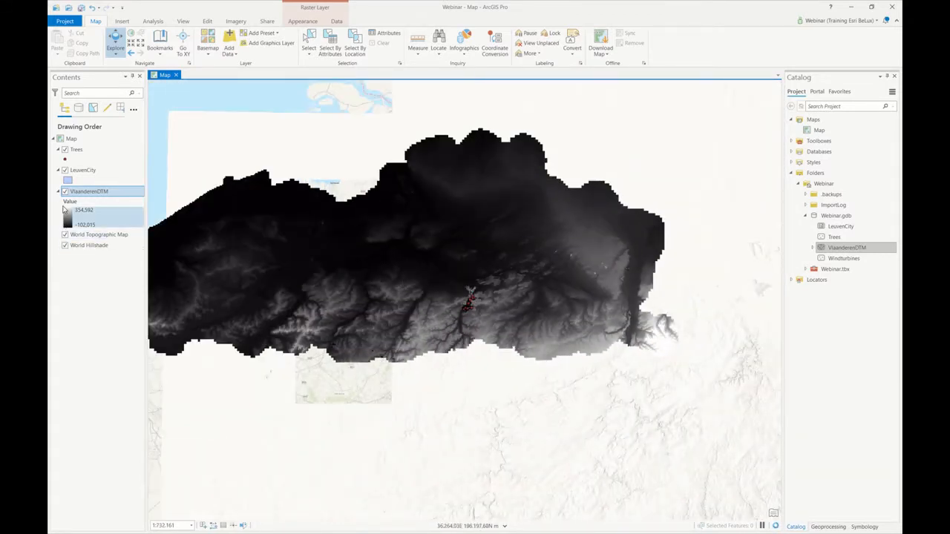
Remove the VlaanderenDTM and Trees layers from the map
right_click(82, 192)
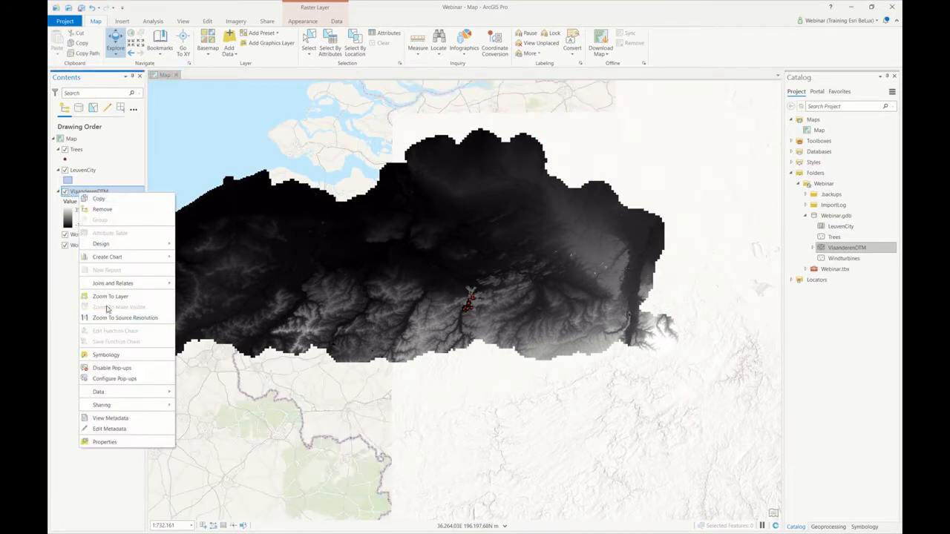
click(104, 210)
right_click(91, 151)
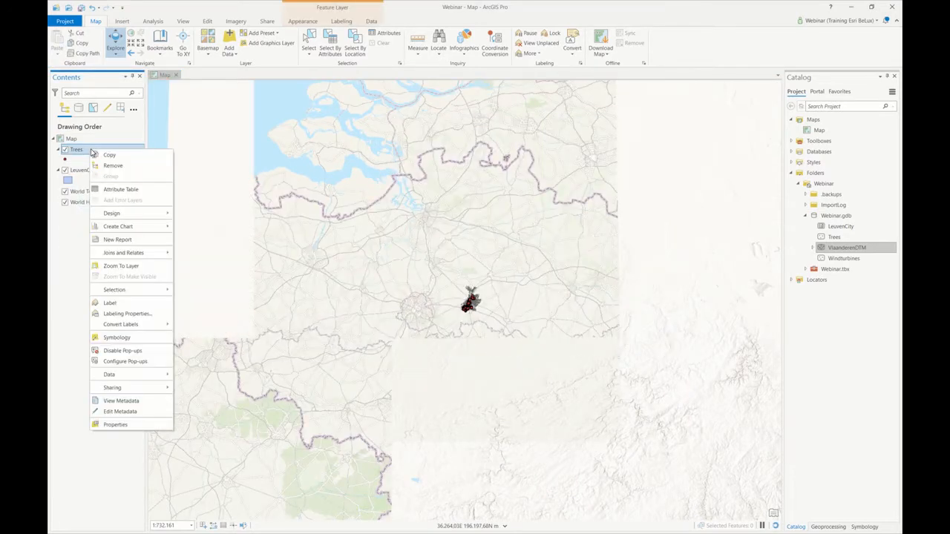
click(104, 165)
click(114, 258)
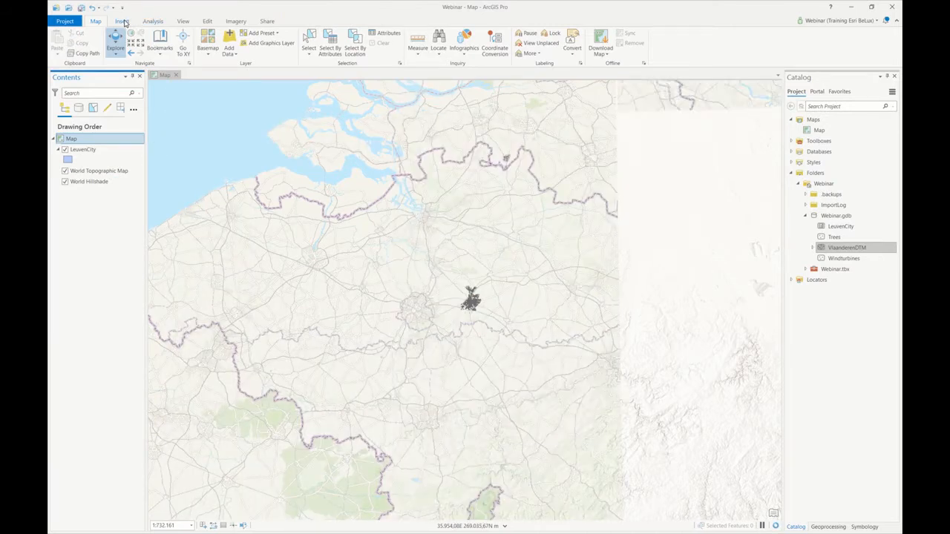
Convert the map to a local scene
click(184, 21)
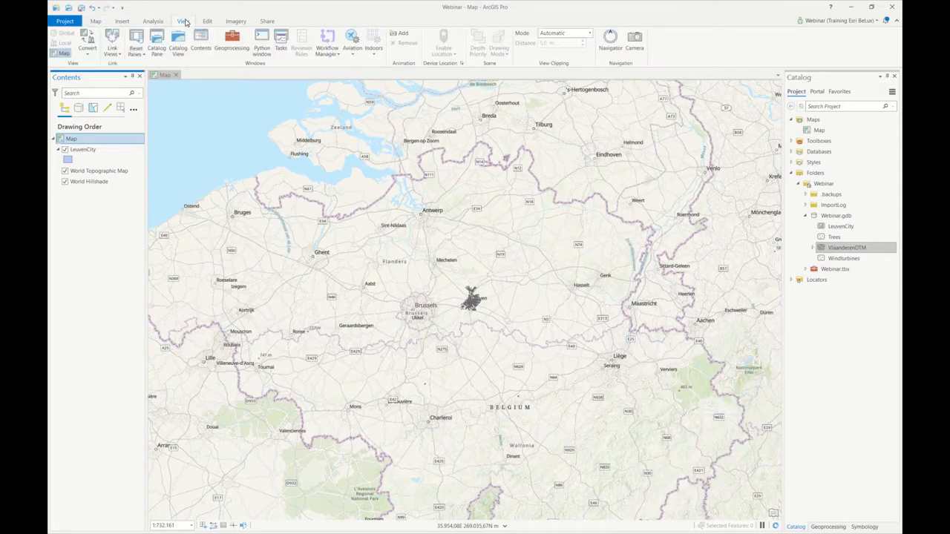
click(84, 49)
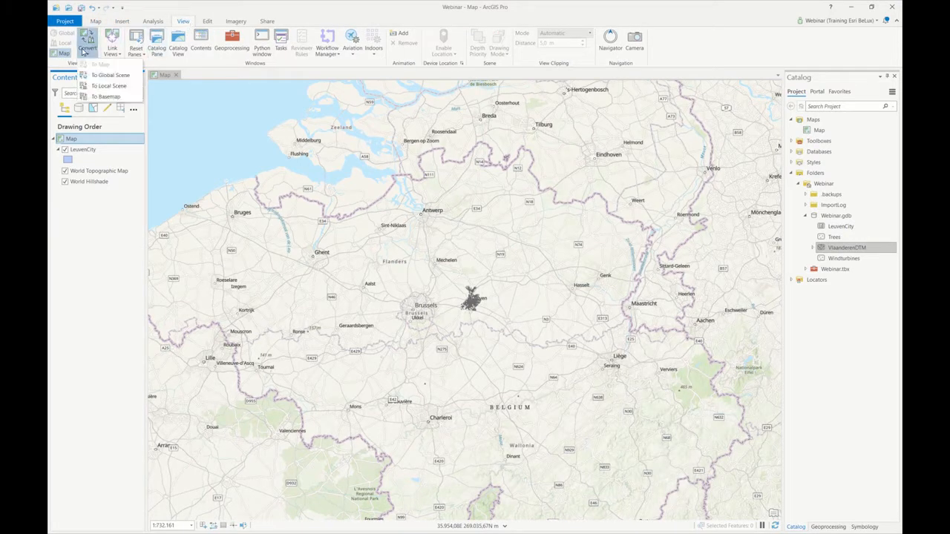
click(109, 86)
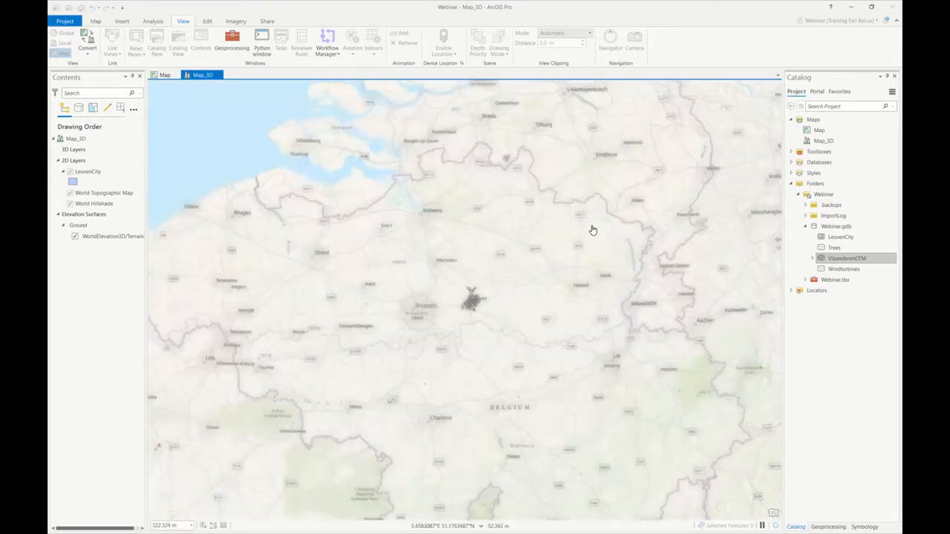
Zoom to the LeuvenCity layer in the local scene and examine the building footprints around the city centre from a tilted view
right_click(82, 175)
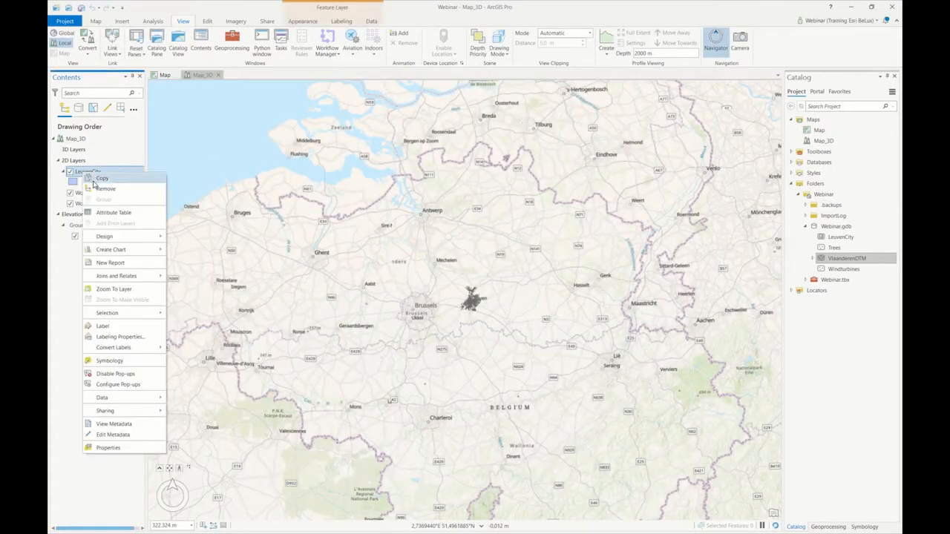
click(110, 289)
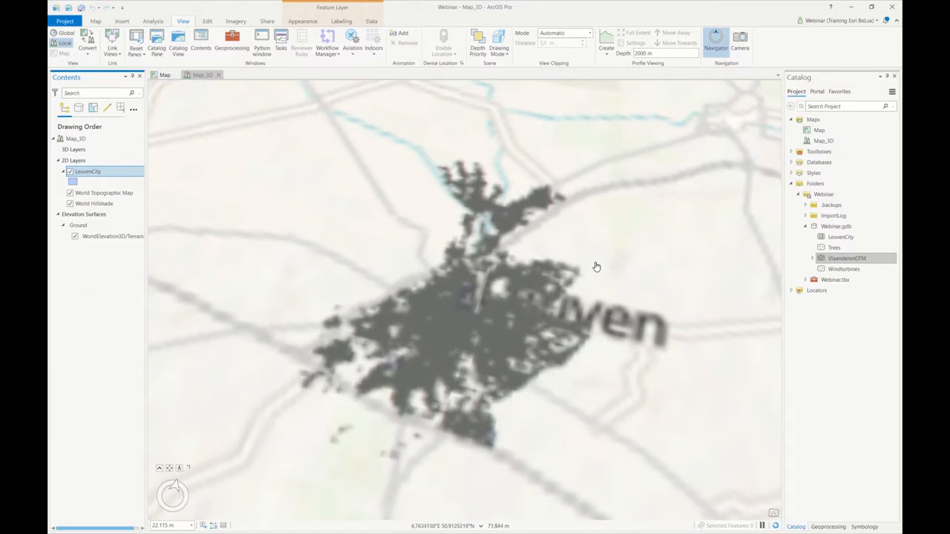
drag(456, 312, 449, 305)
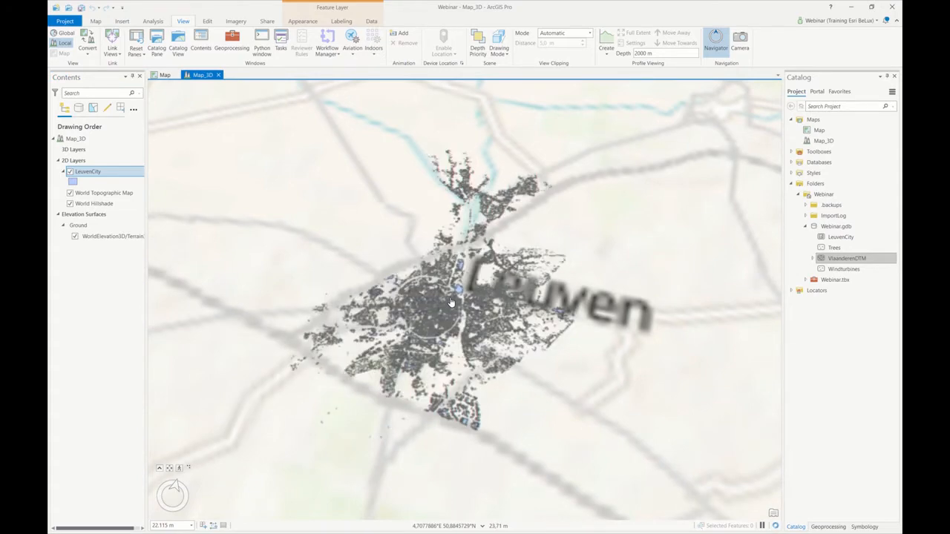
scroll(451, 301, up, 5)
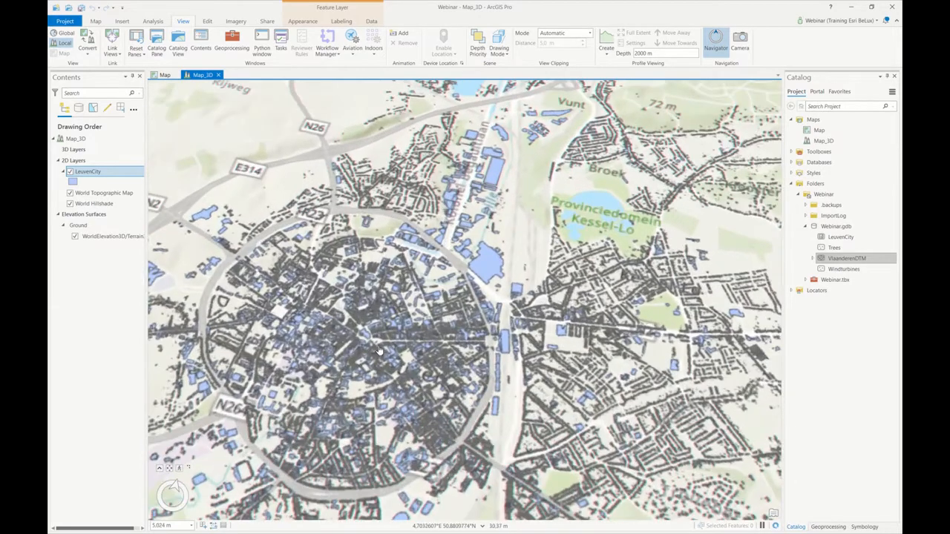
drag(379, 347, 446, 278)
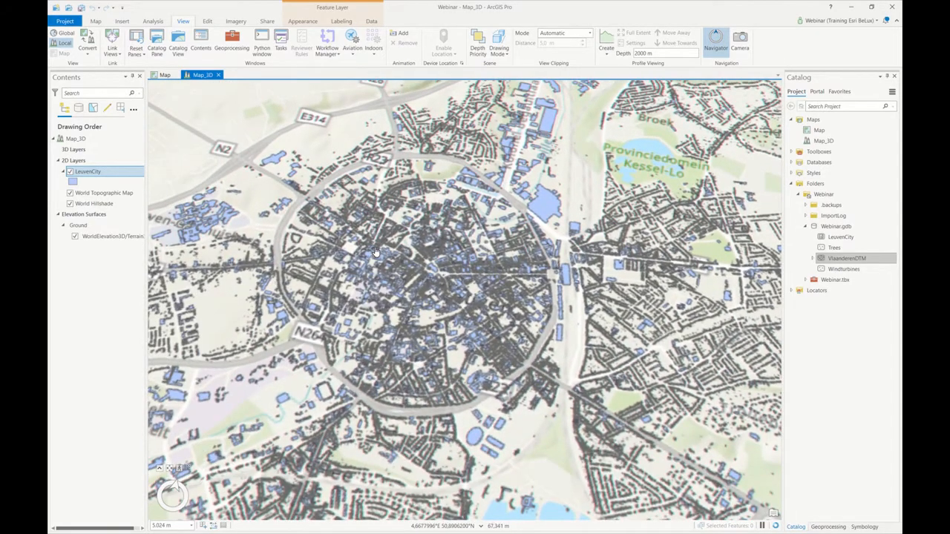
middle_drag(389, 284, 385, 259)
scroll(385, 260, up, 4)
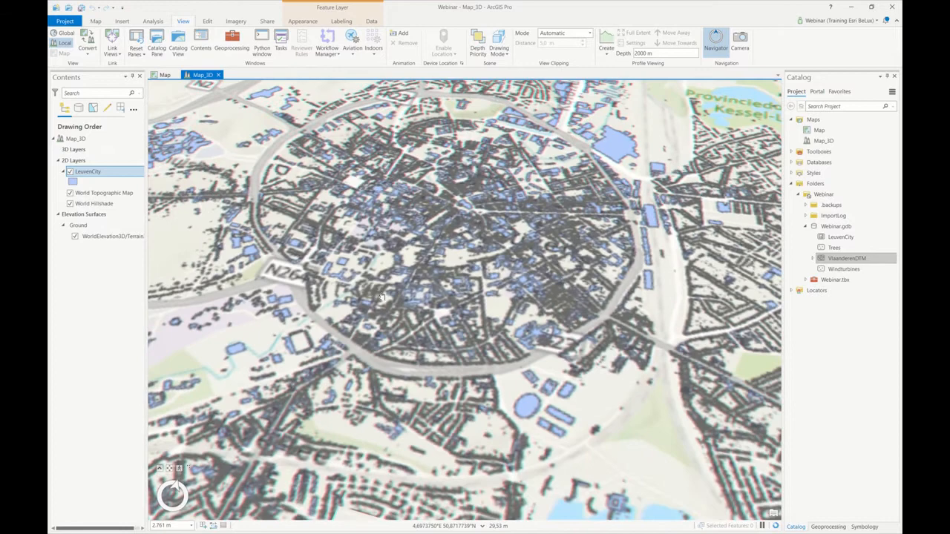
drag(380, 401, 397, 303)
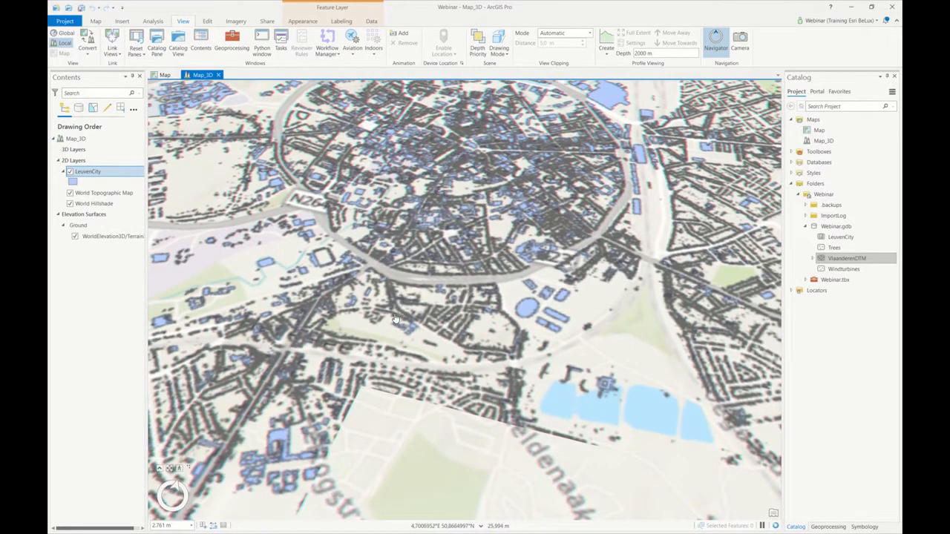
scroll(395, 320, up, 2)
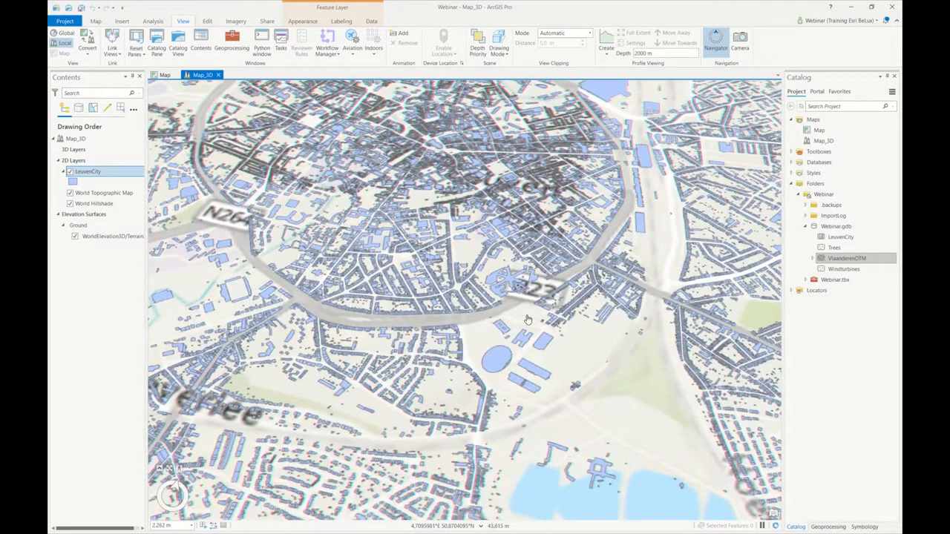
drag(352, 409, 512, 372)
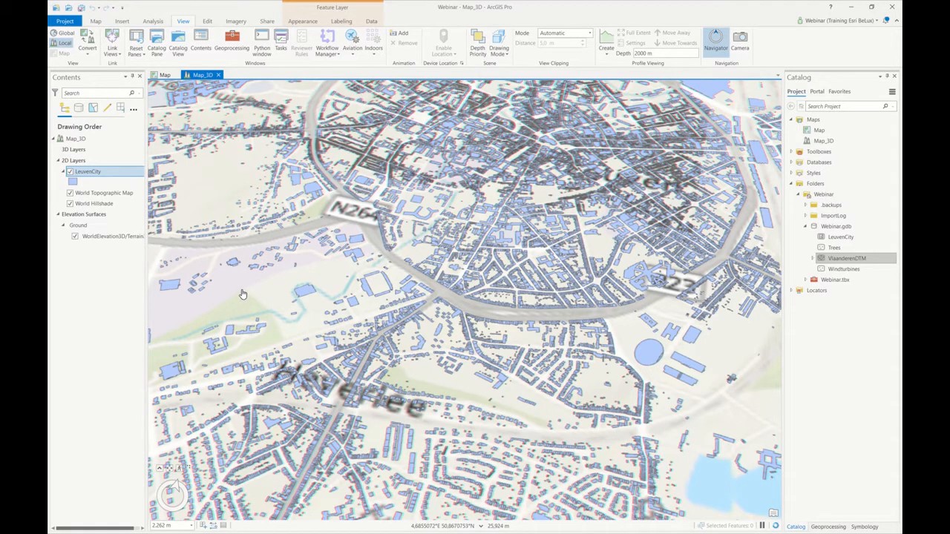
Move the LeuvenCity layer from the 2D Layers group to the 3D Layers group
click(88, 160)
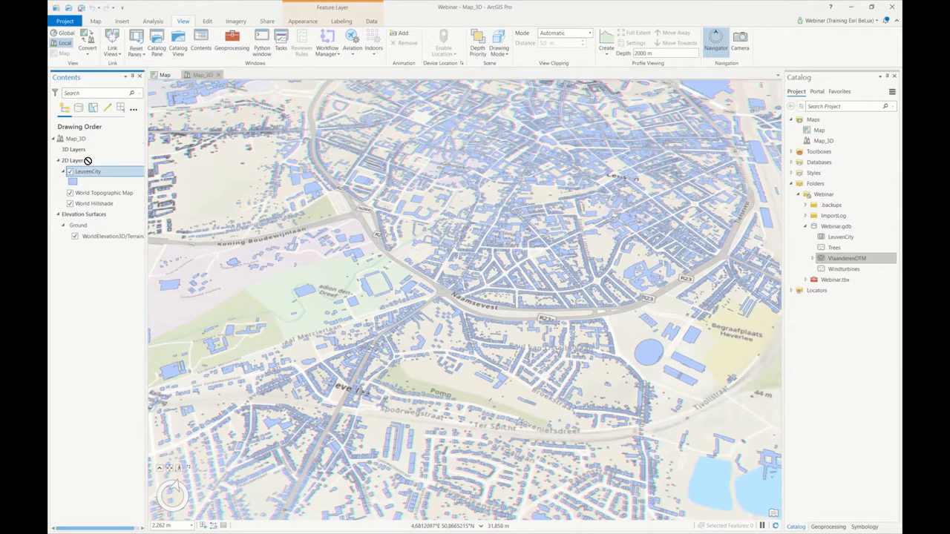
drag(87, 161, 87, 151)
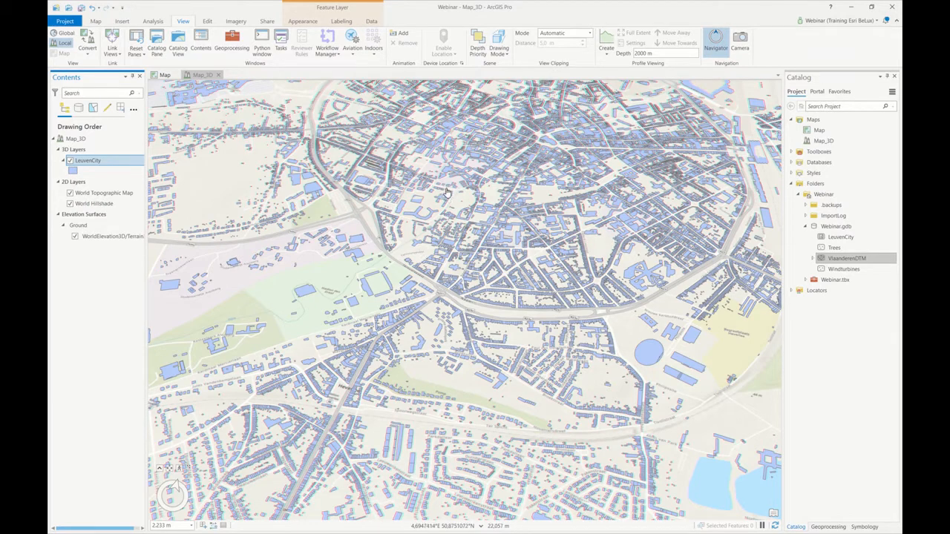
Extrude the LeuvenCity footprints with the Base Height type, using the H_DTM_GEM field as height
click(304, 21)
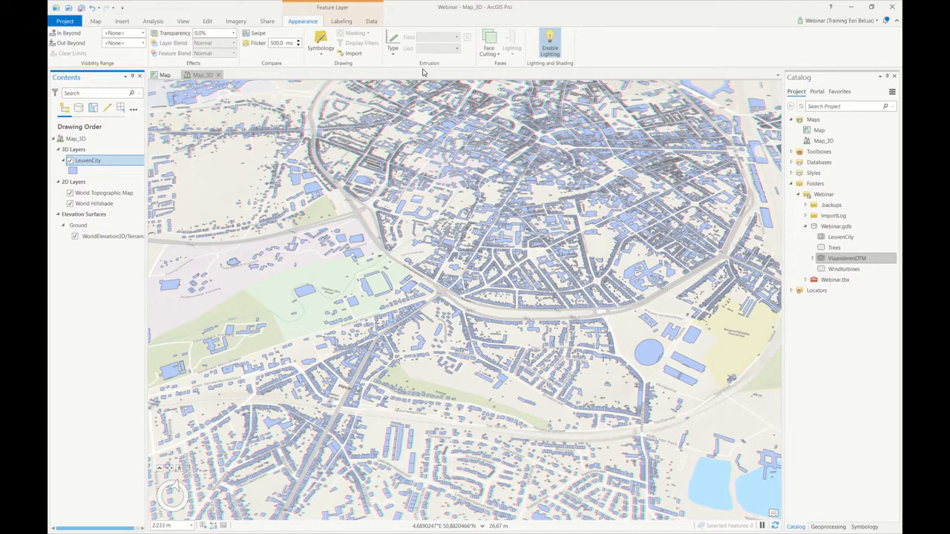
click(393, 46)
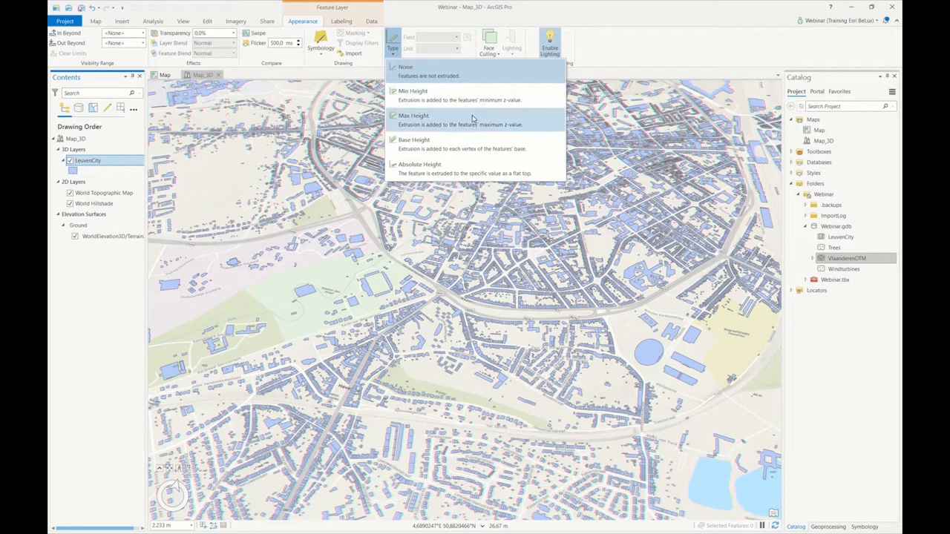
click(432, 146)
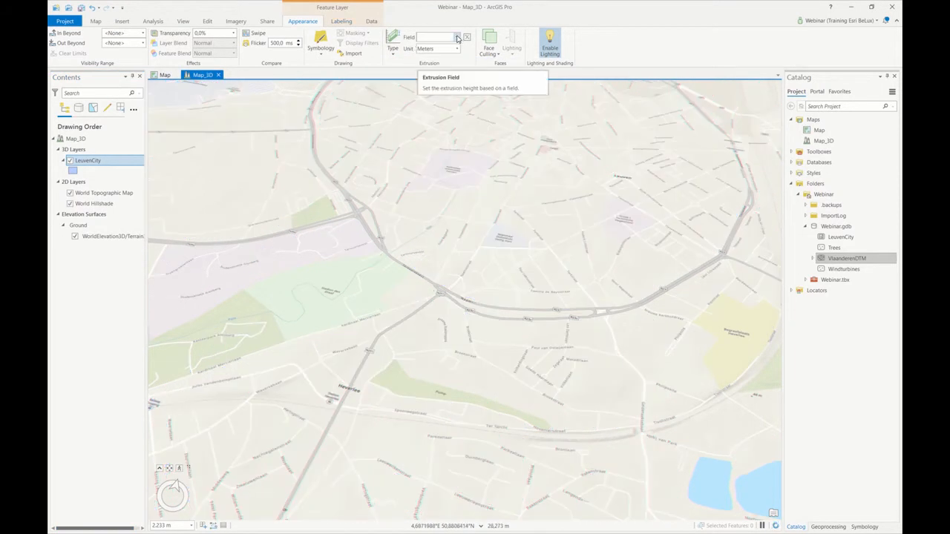
click(458, 37)
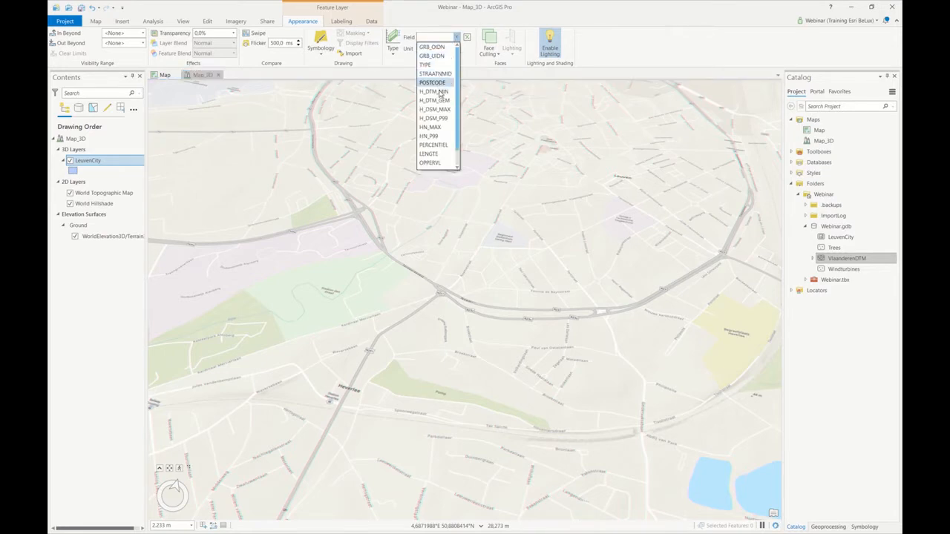
click(437, 100)
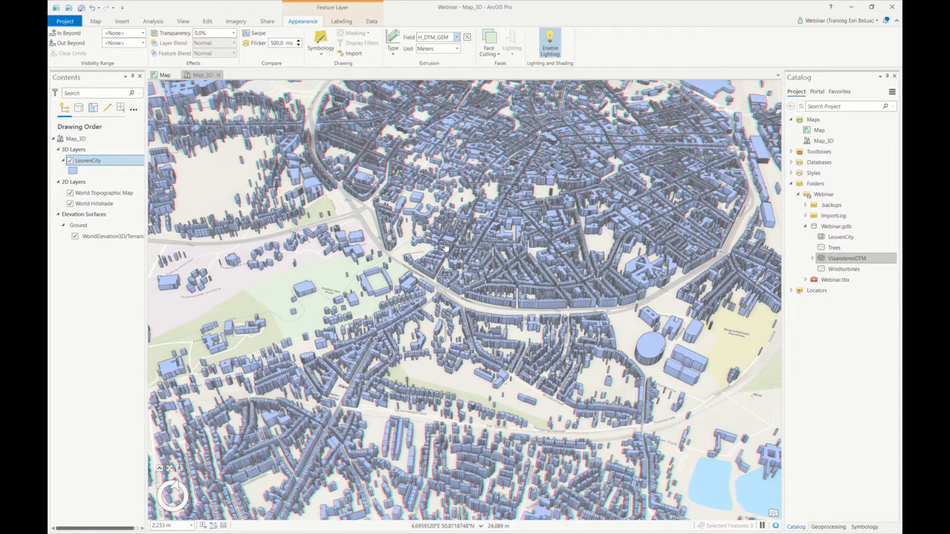
Examine the extruded LeuvenCity buildings up close and from a wider tilted view of the city
middle_drag(479, 255, 478, 216)
scroll(480, 255, up, 5)
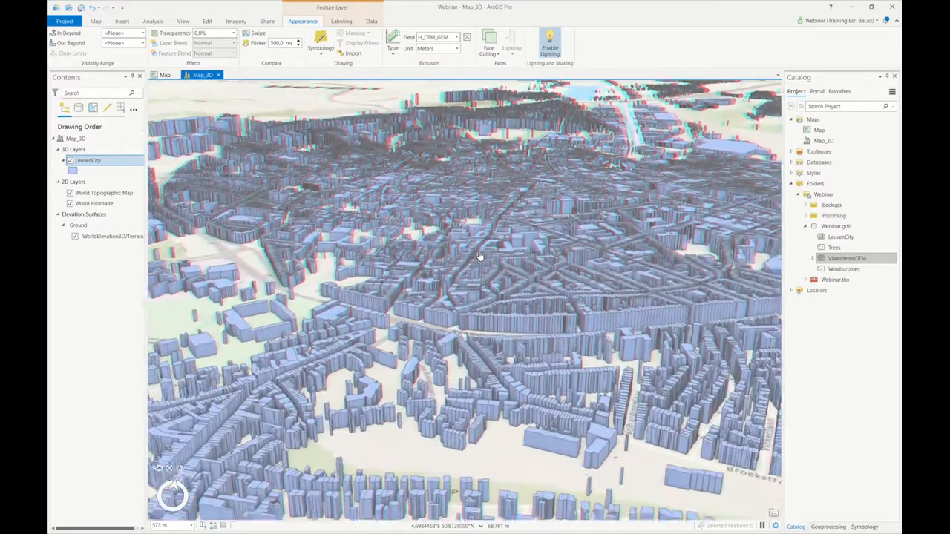
scroll(479, 255, up, 1)
drag(479, 255, 576, 259)
drag(346, 321, 413, 287)
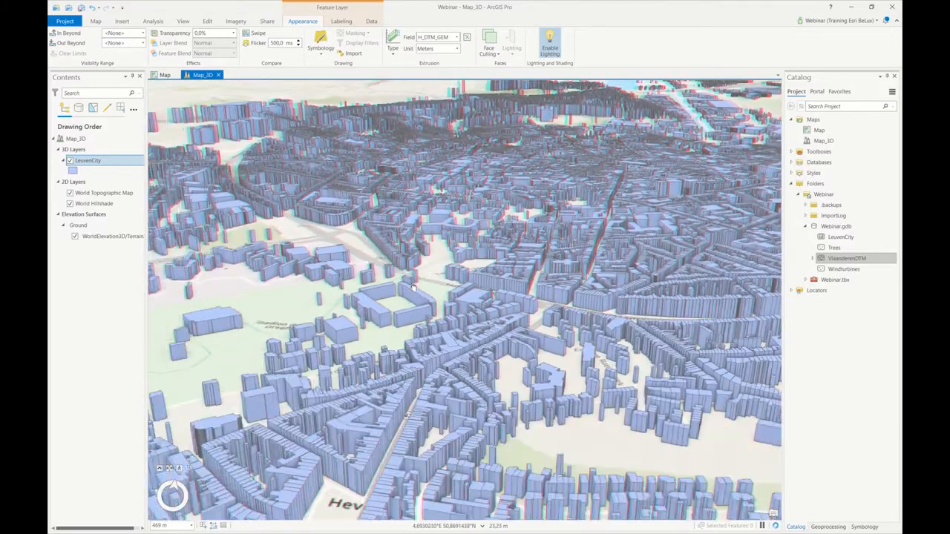
scroll(278, 408, up, 3)
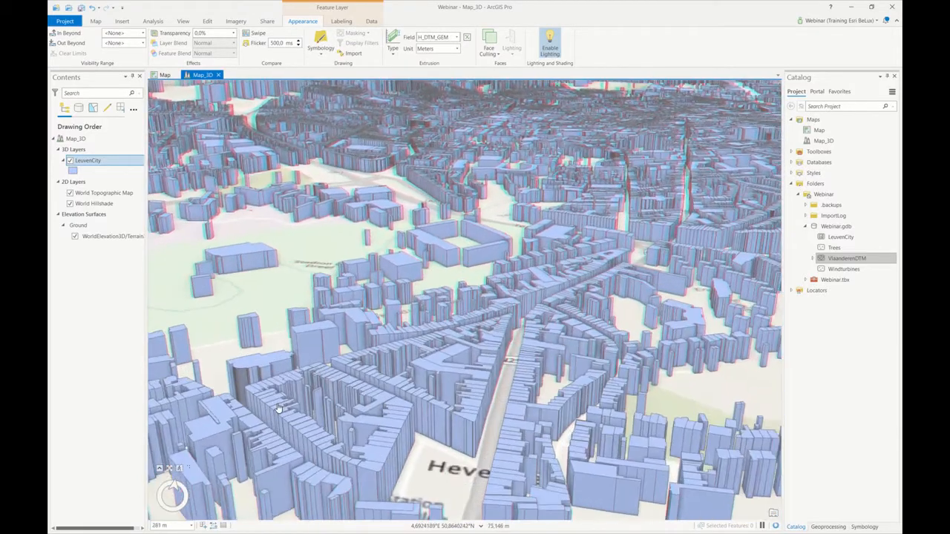
click(107, 159)
scroll(336, 313, down, 5)
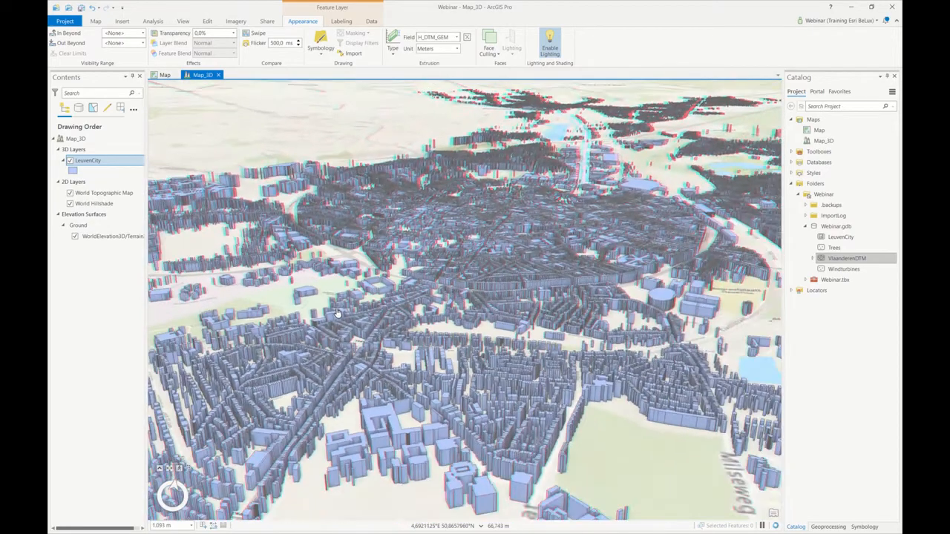
middle_drag(484, 345, 486, 366)
scroll(487, 366, down, 3)
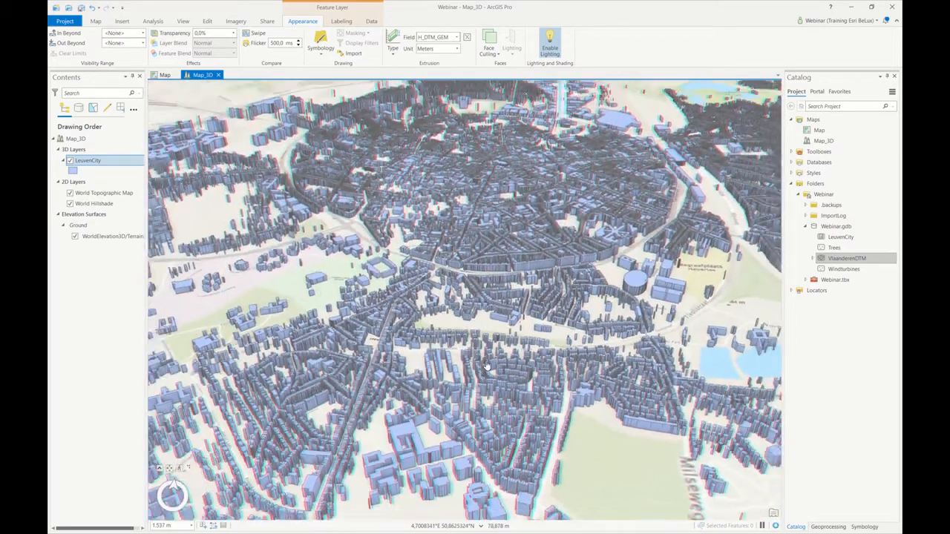
scroll(486, 366, down, 1)
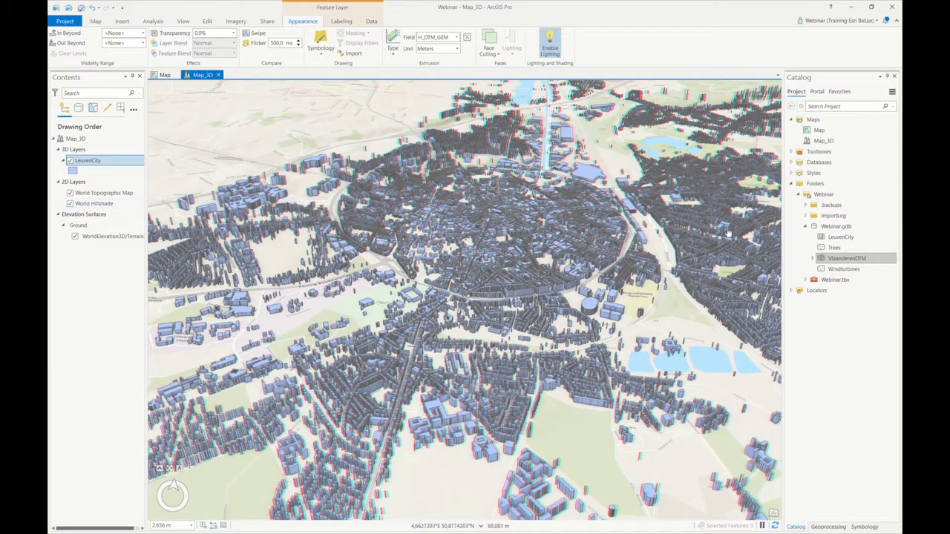
Add the VlaanderenDTM raster to the scene and move it into the Ground elevation surface
click(835, 259)
drag(835, 261, 497, 276)
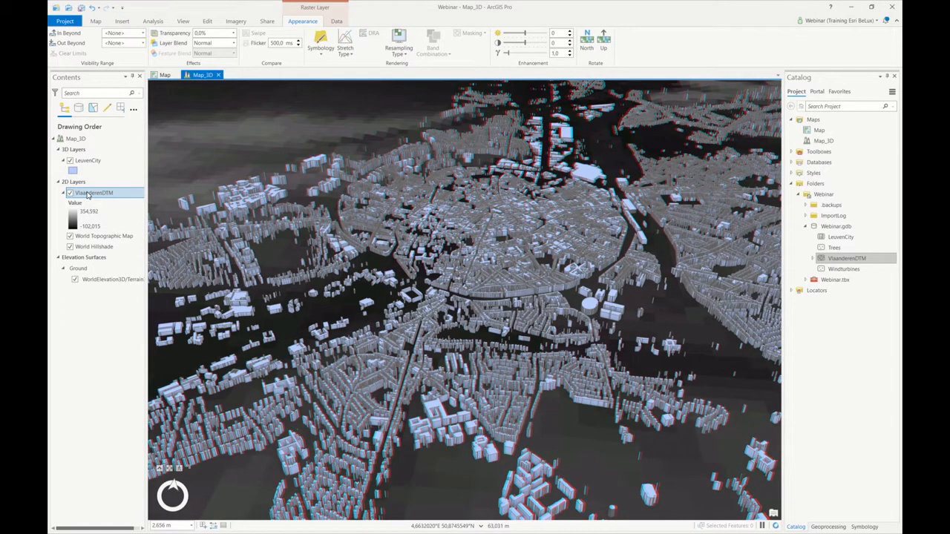
drag(89, 196, 97, 278)
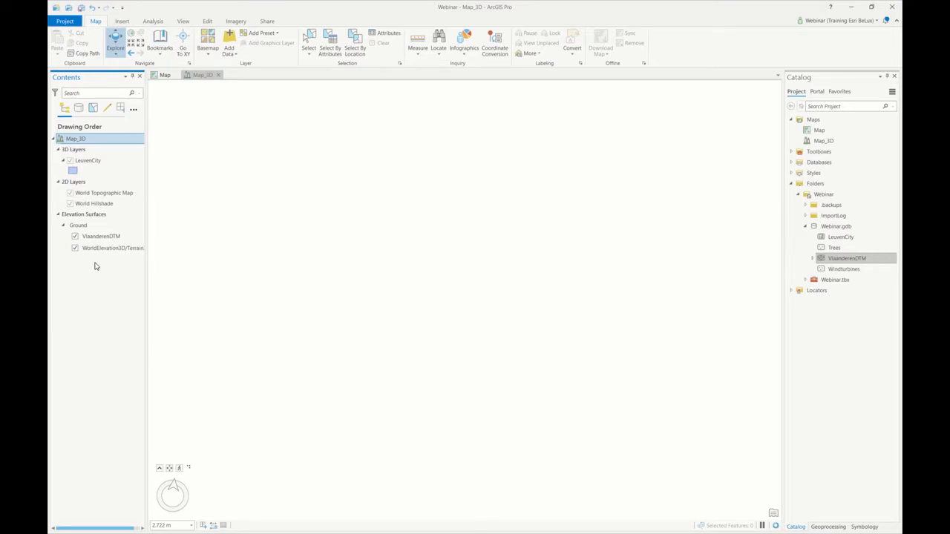
Turn off the VlaanderenDTM elevation source and remove it from the Ground surface
click(75, 236)
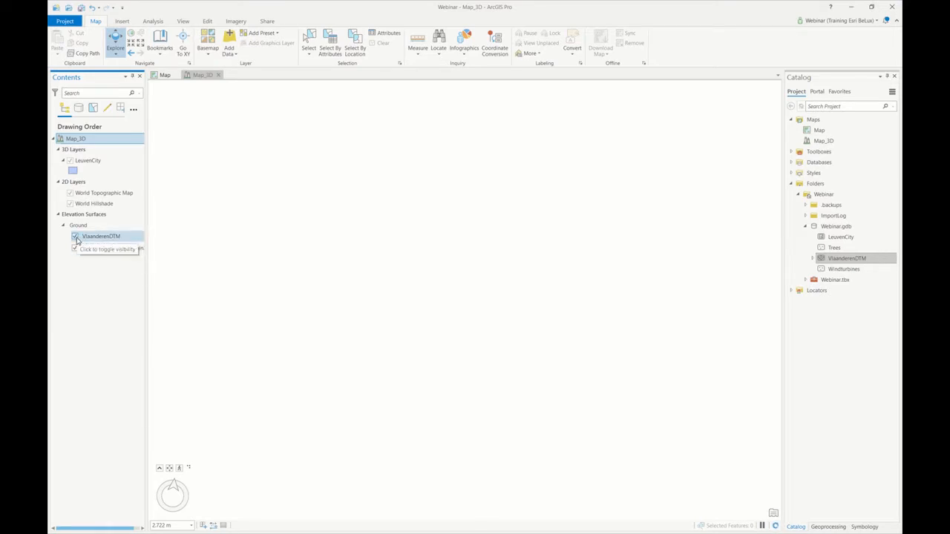
right_click(93, 237)
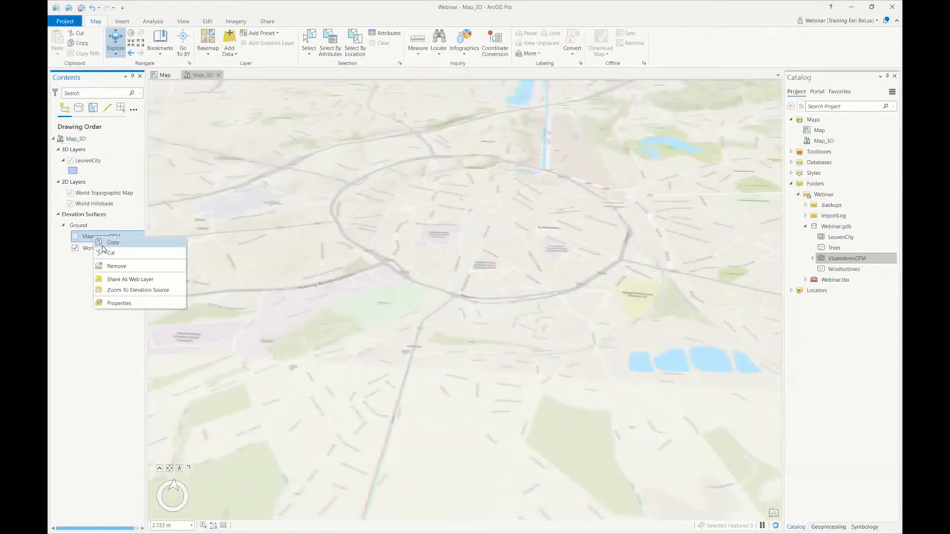
click(111, 265)
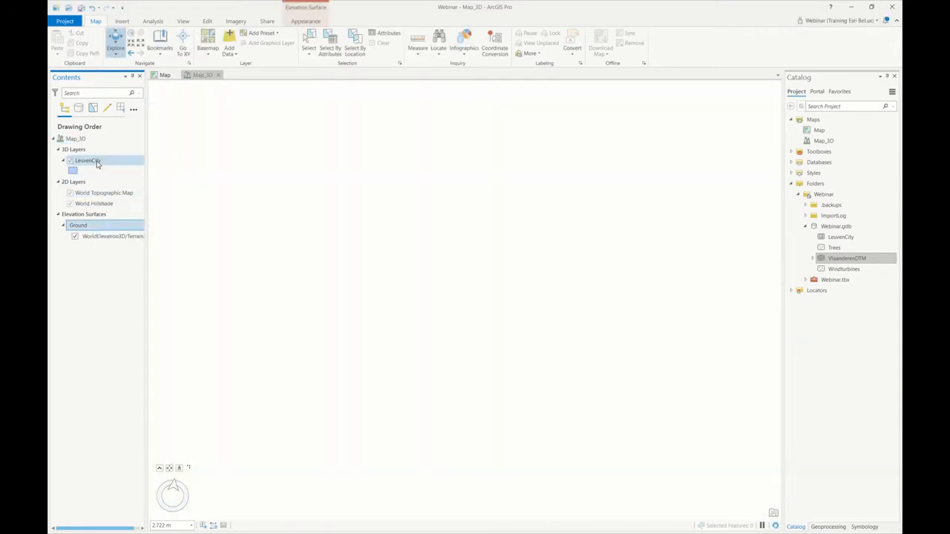
Set the LeuvenCity layer's elevation properties to features On the ground with elevation units in Meters
click(88, 160)
right_click(96, 163)
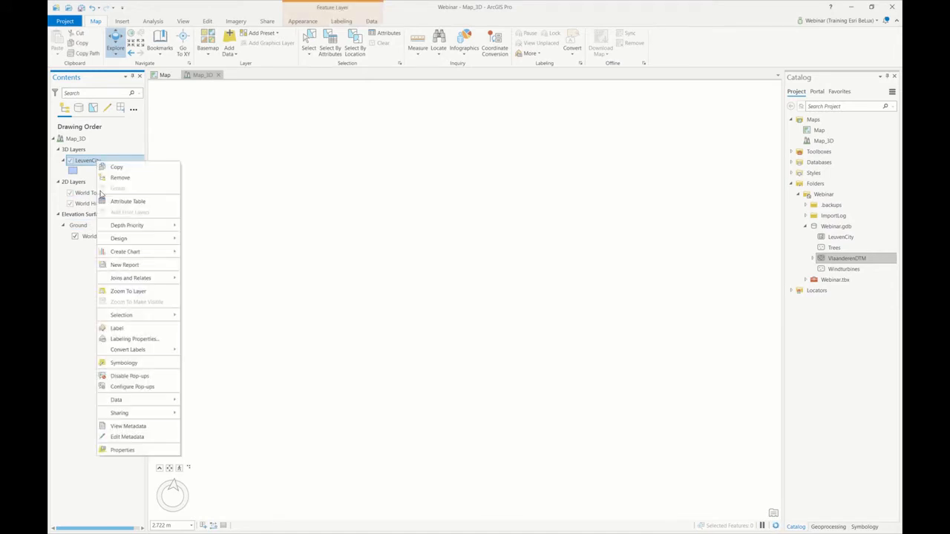
click(112, 451)
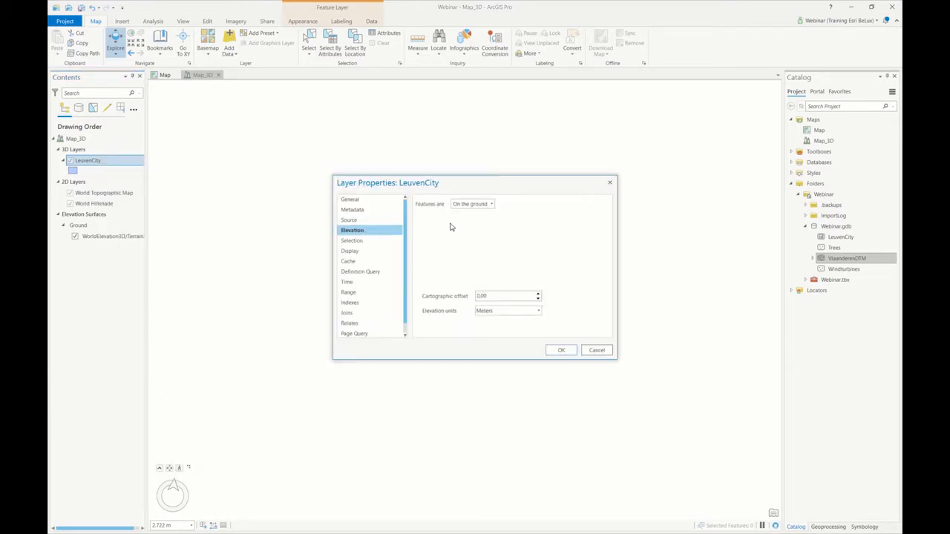
click(469, 205)
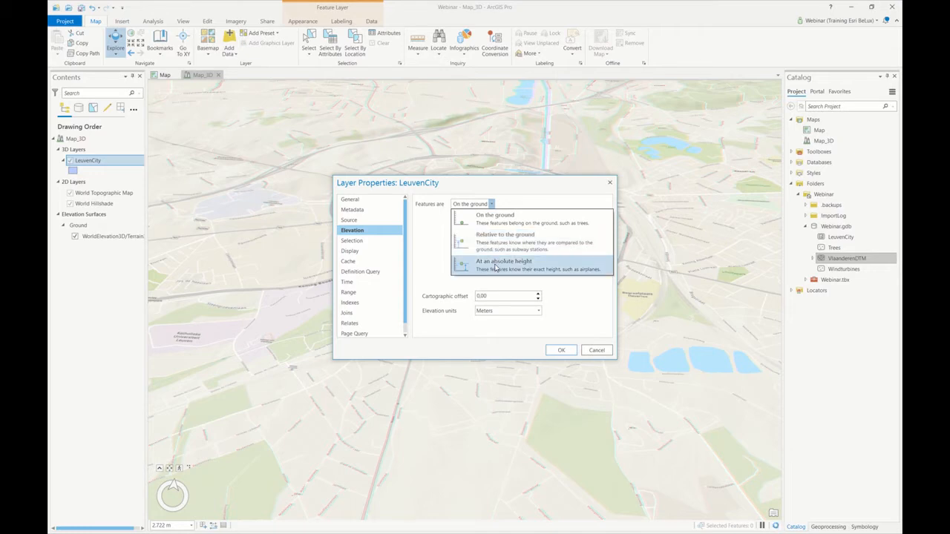
click(482, 215)
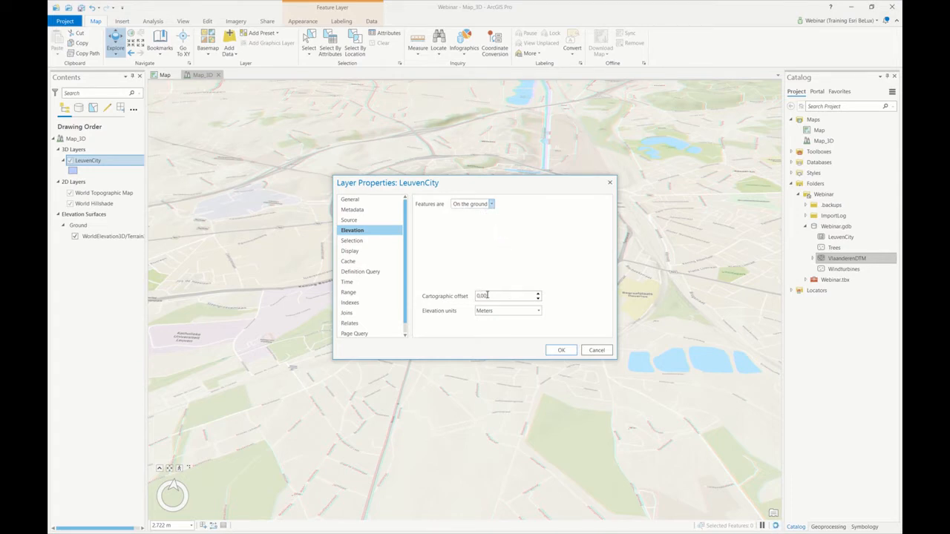
click(498, 315)
click(500, 317)
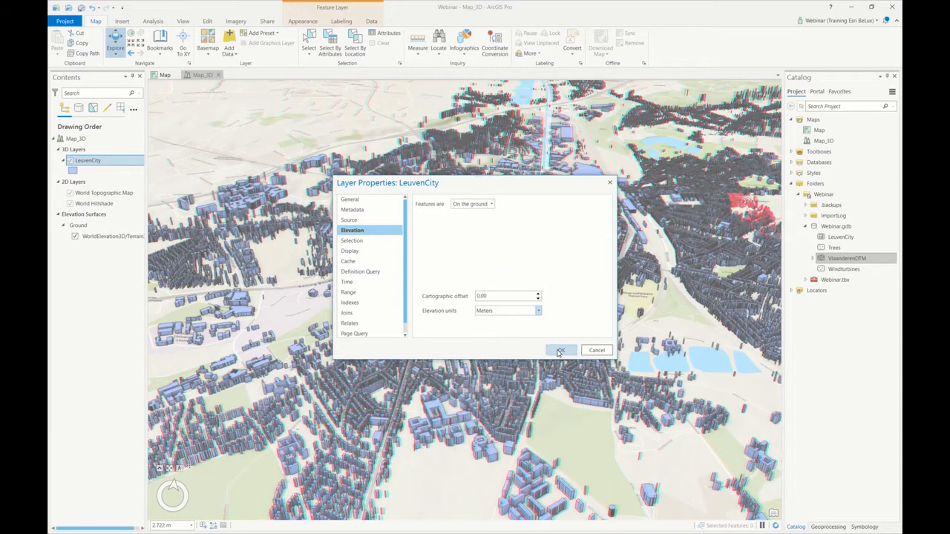
click(561, 350)
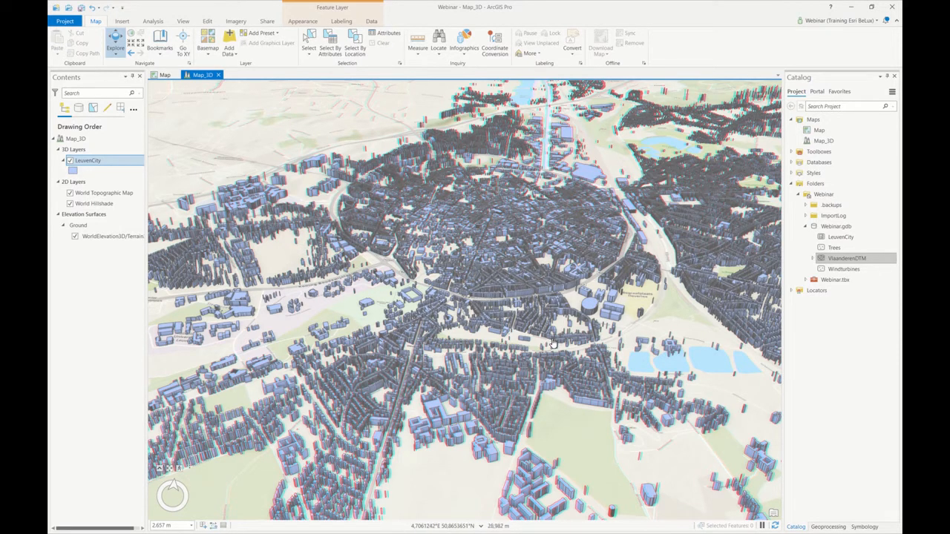
Add the Trees feature class to the scene and open its point symbol for formatting
mouse_move(845, 251)
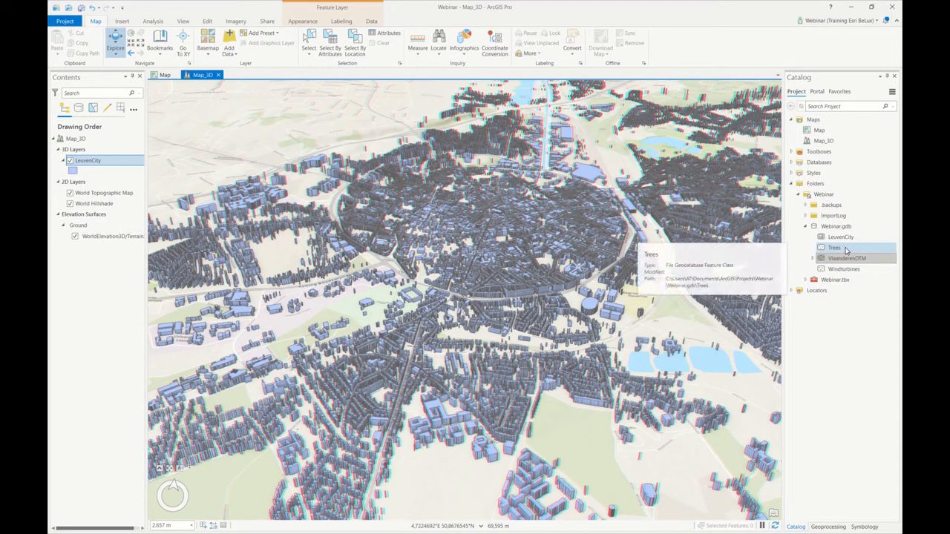
drag(819, 249, 473, 261)
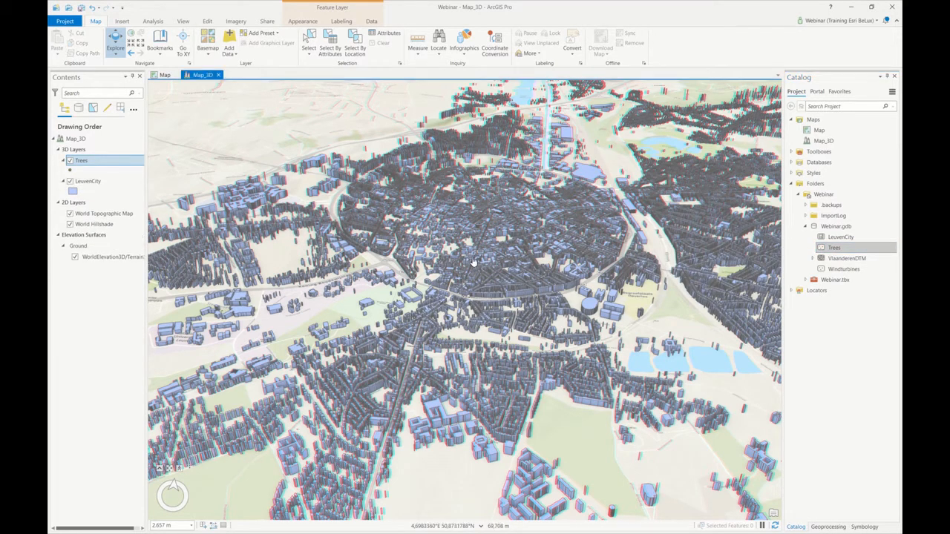
click(70, 171)
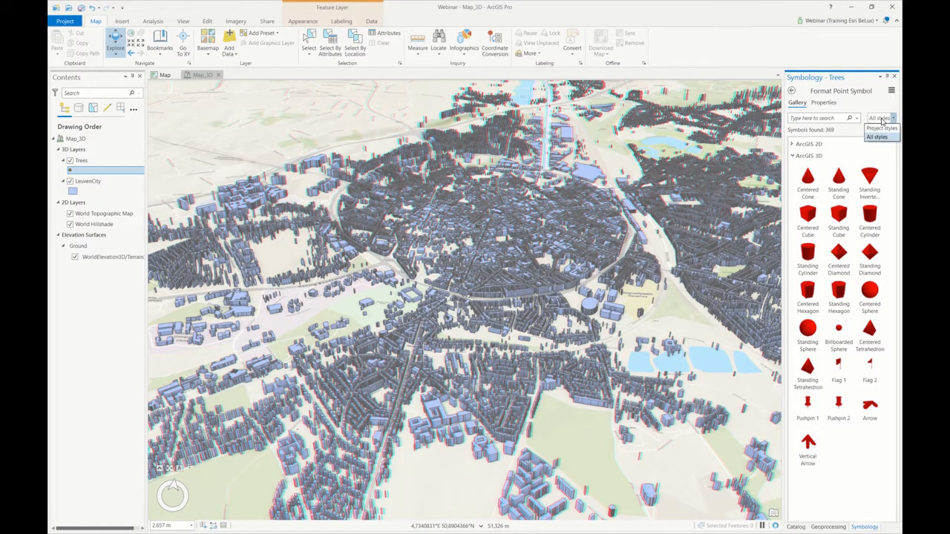
Search the point symbol gallery for "trees" and review the 3D Vegetation Realistic and Thematic symbol groups
click(820, 118)
text(trees)
key(Return)
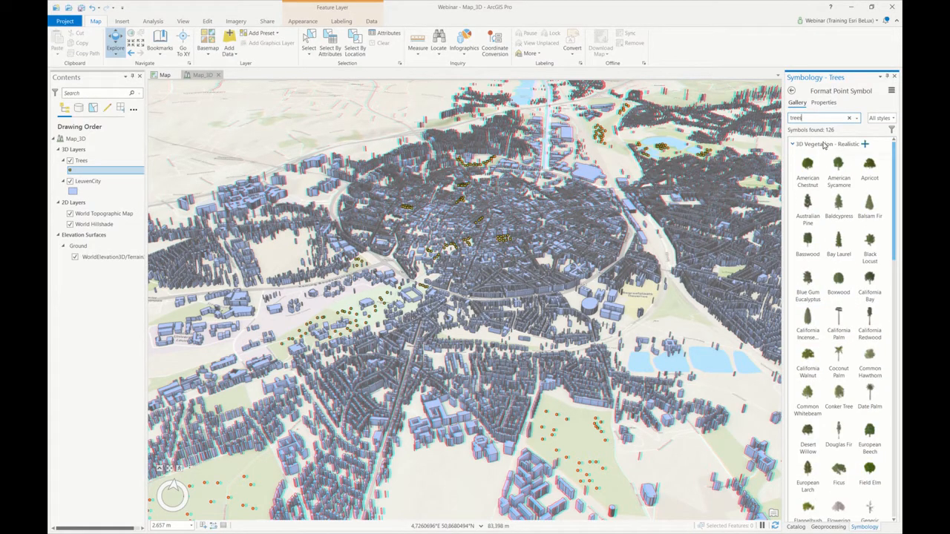
click(793, 145)
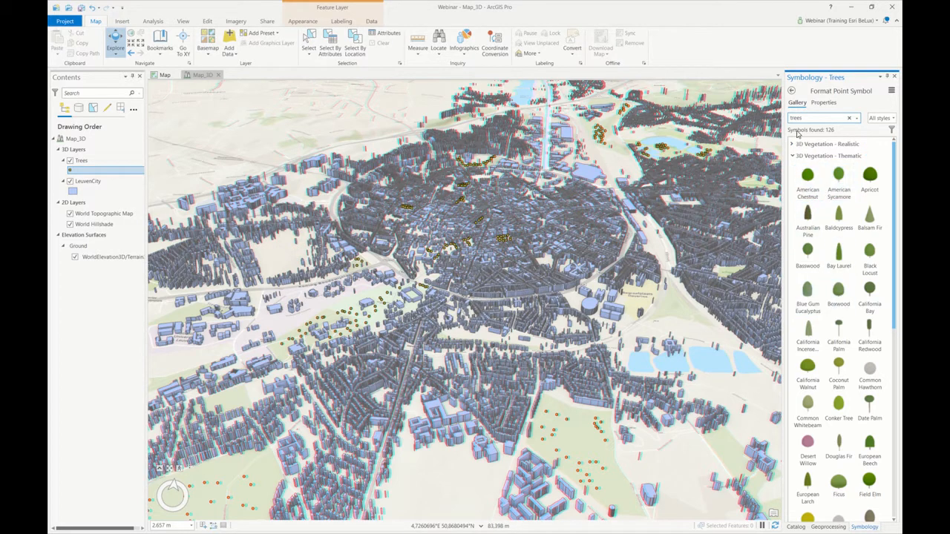
click(792, 155)
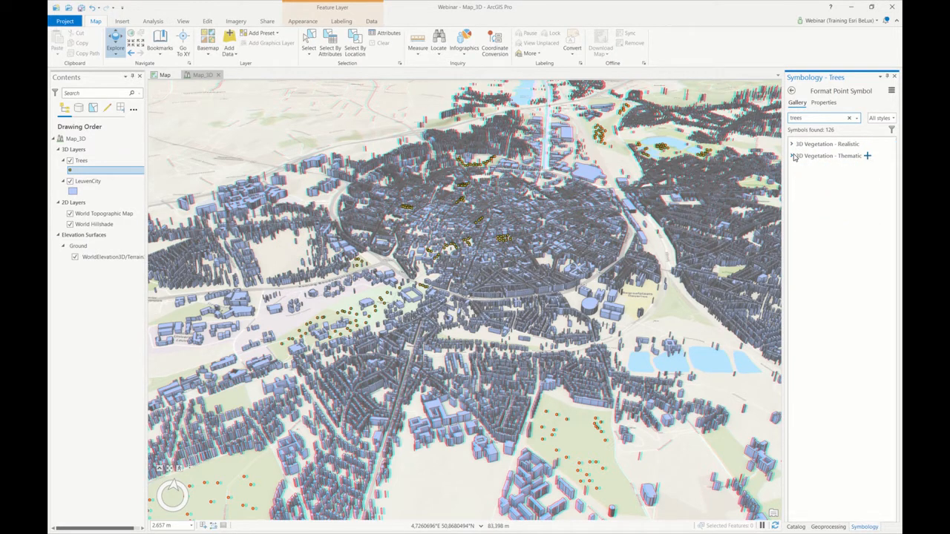
click(849, 119)
click(791, 90)
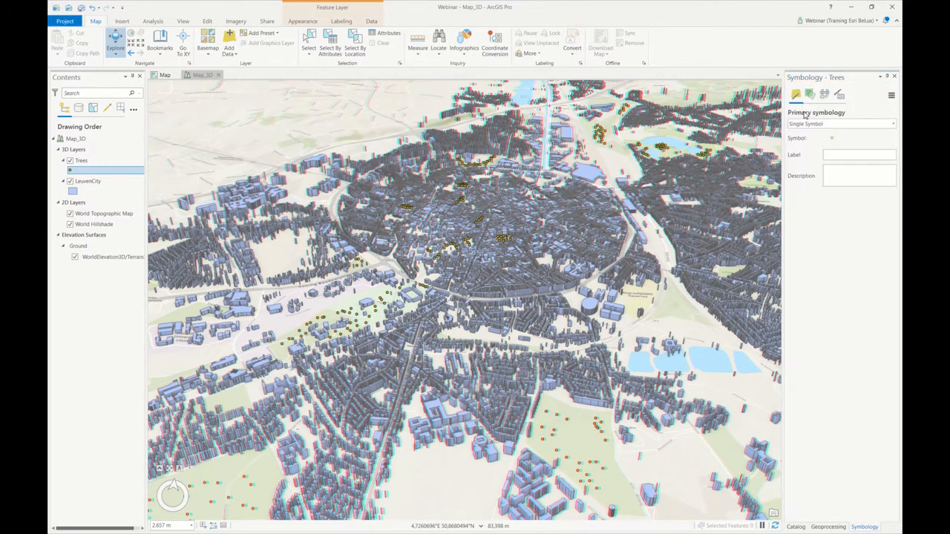
Remove the Trees layer from the scene
right_click(83, 164)
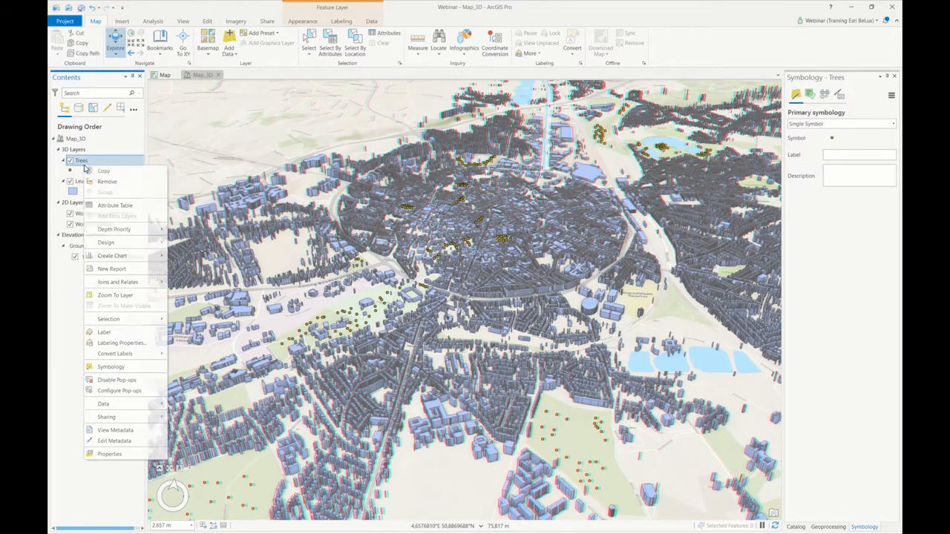
click(104, 182)
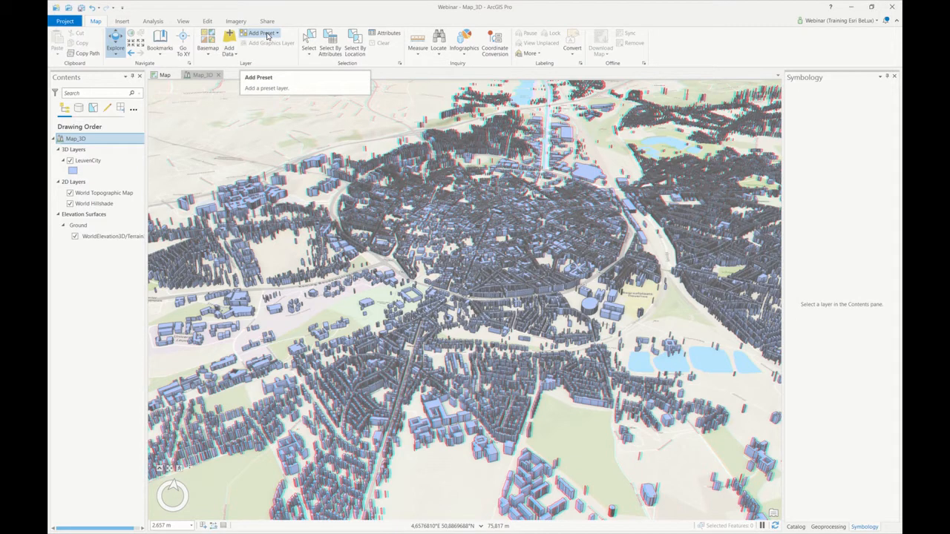
Add a Realistic Trees preset layer based on the Trees feature class in the Webinar folder's geodatabase
click(268, 35)
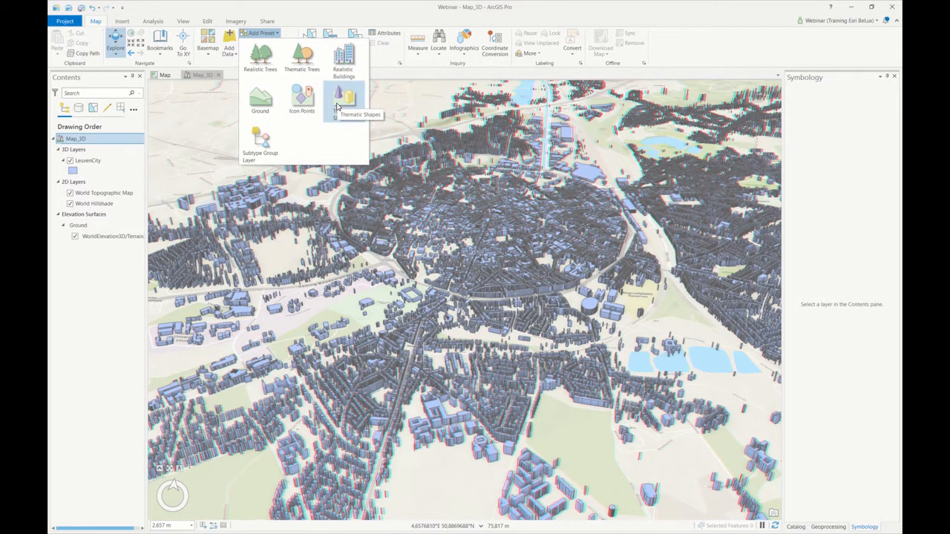
click(273, 52)
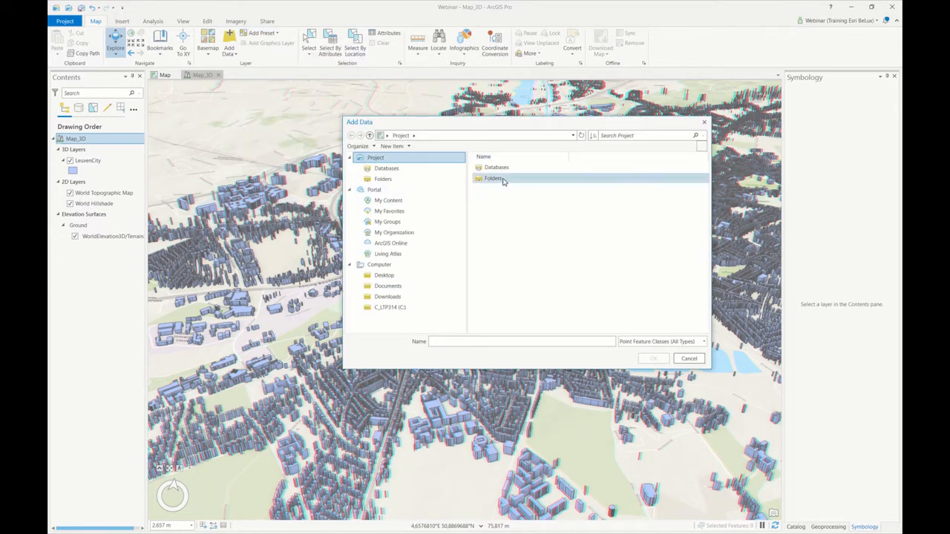
double_click(502, 179)
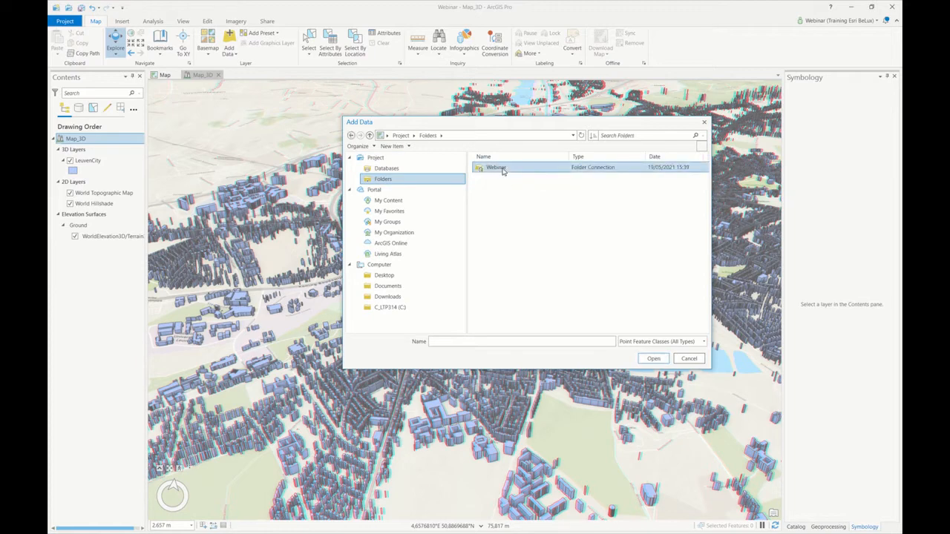
double_click(502, 180)
double_click(509, 189)
double_click(509, 168)
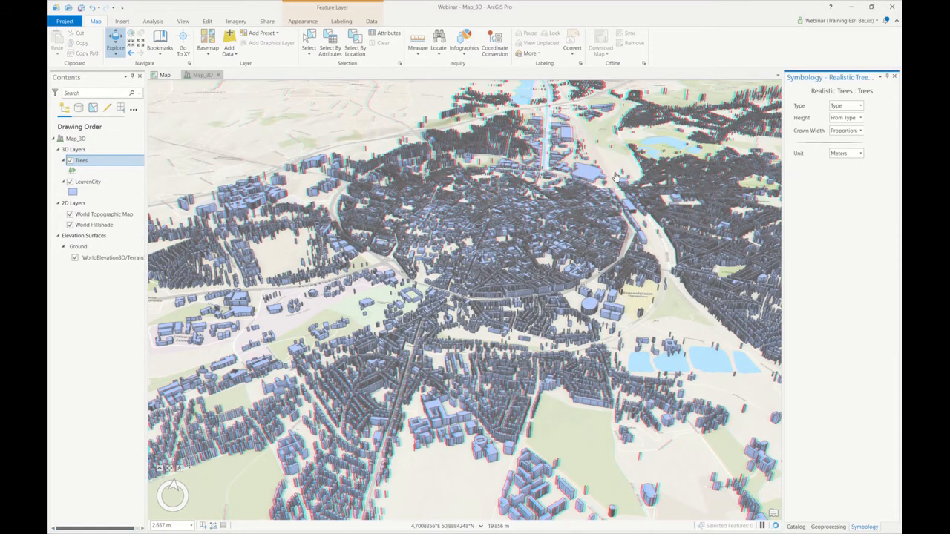
Set the Realistic Trees symbology to type Ash, with HeightTree as the height and a Proportional crown width
click(861, 106)
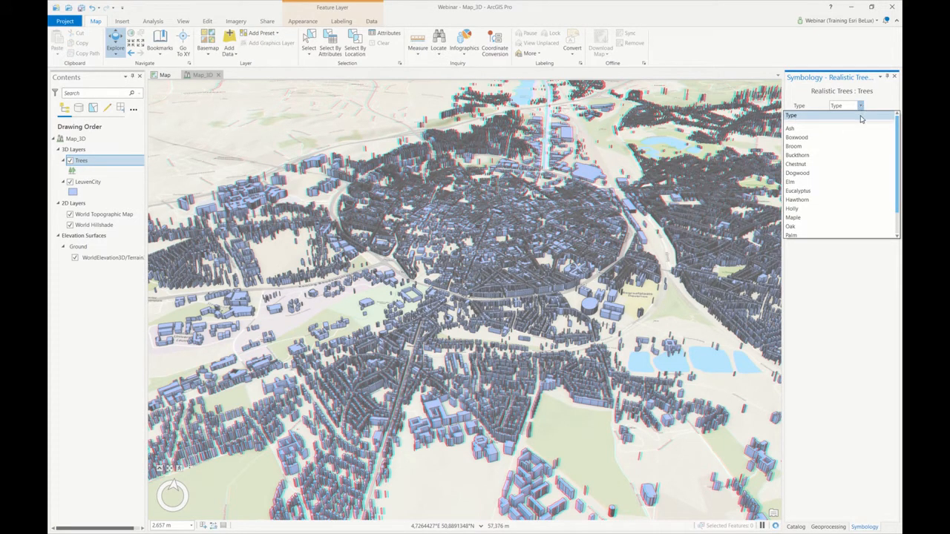
click(861, 129)
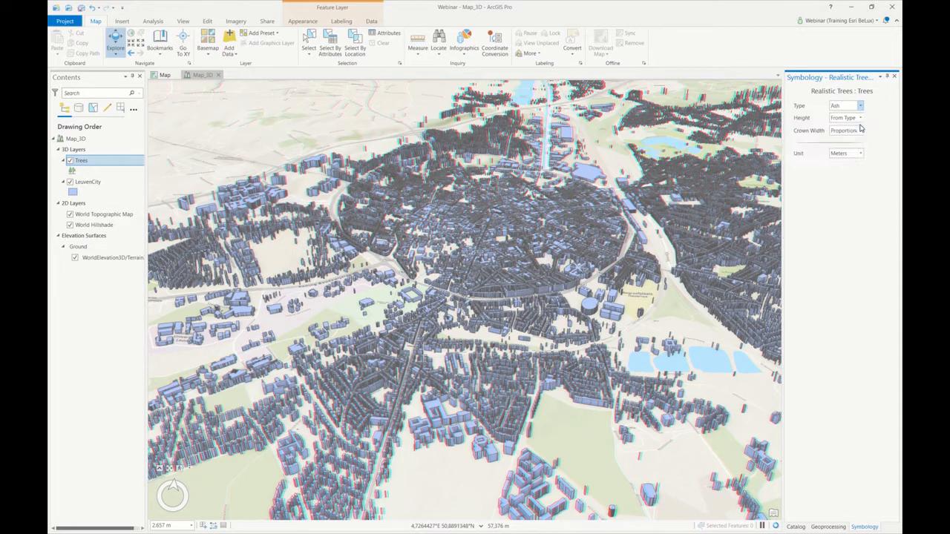
click(861, 117)
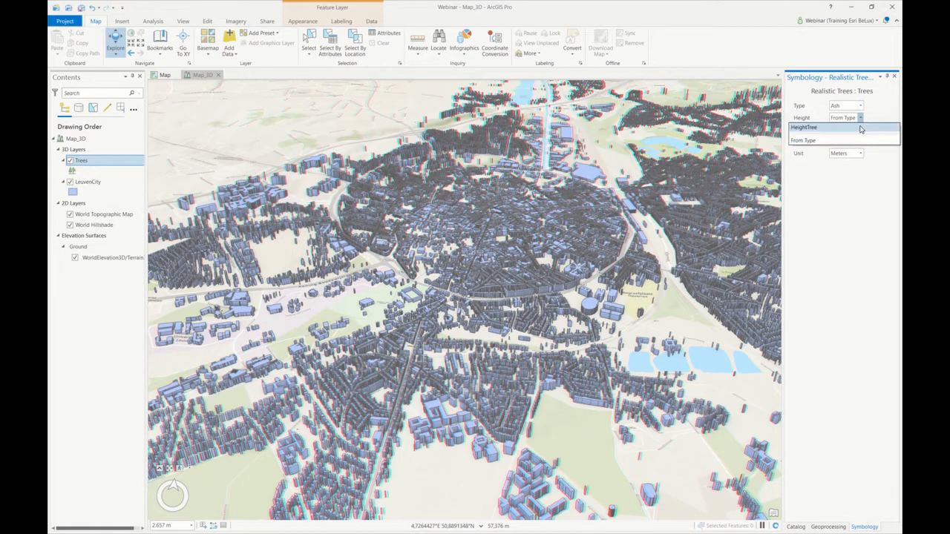
click(861, 129)
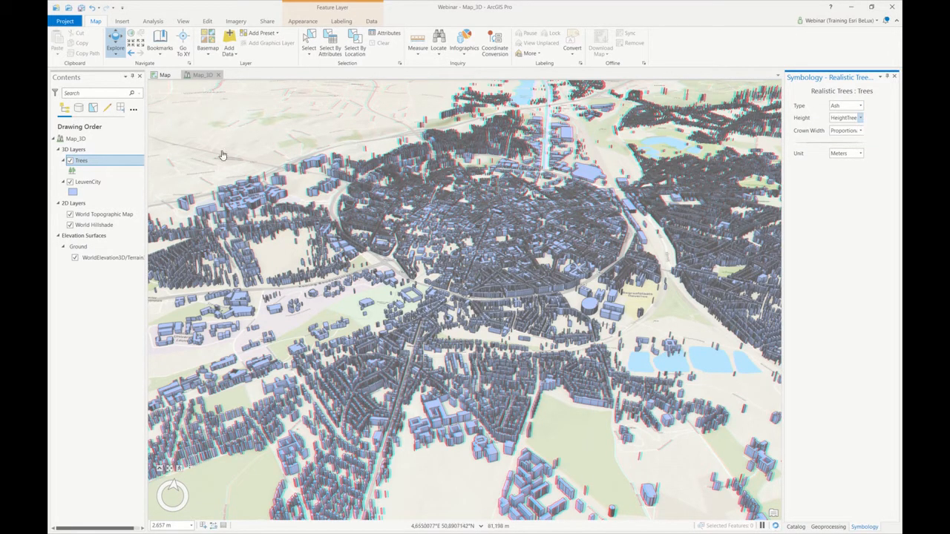
click(861, 130)
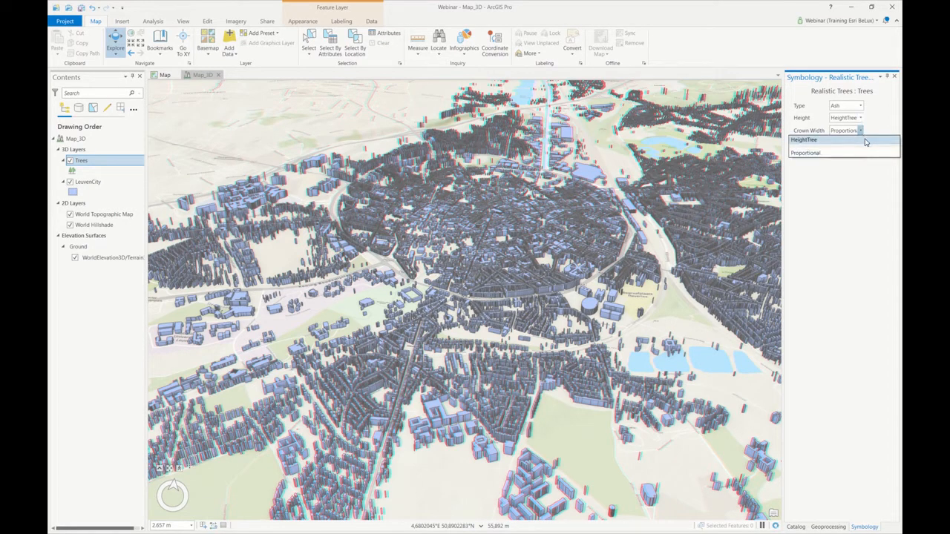
click(866, 135)
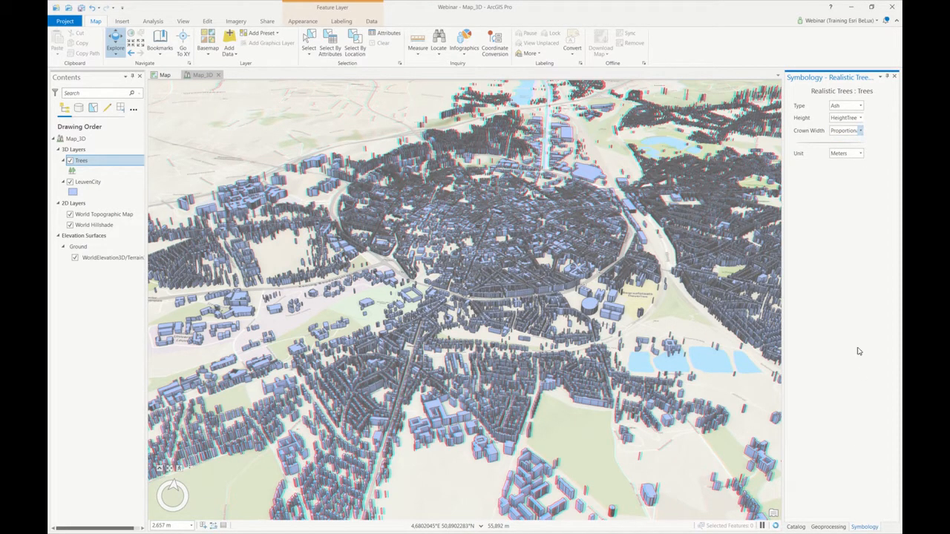
Examine the ash trees up close in the green area beside the E40, and across the city from above
drag(344, 301, 544, 270)
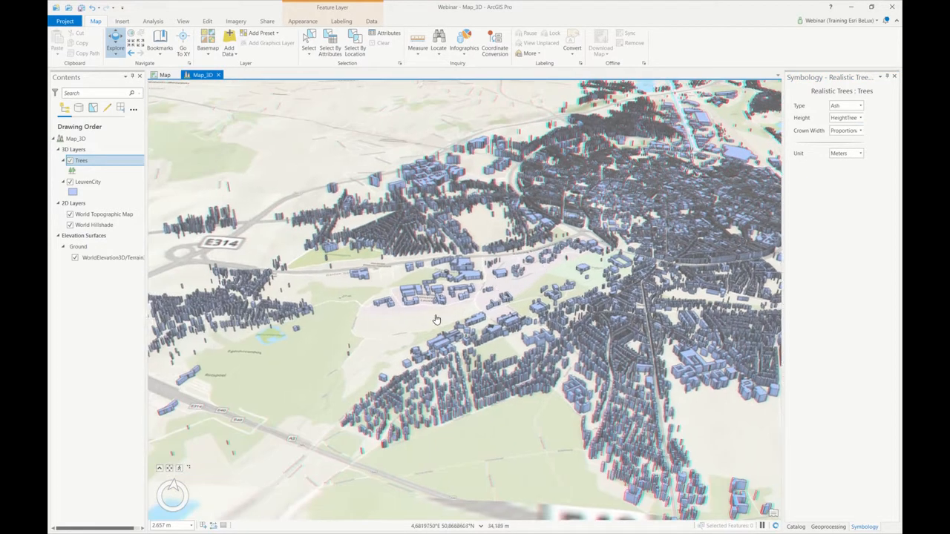
scroll(417, 331, up, 2)
drag(282, 318, 486, 252)
scroll(450, 283, up, 2)
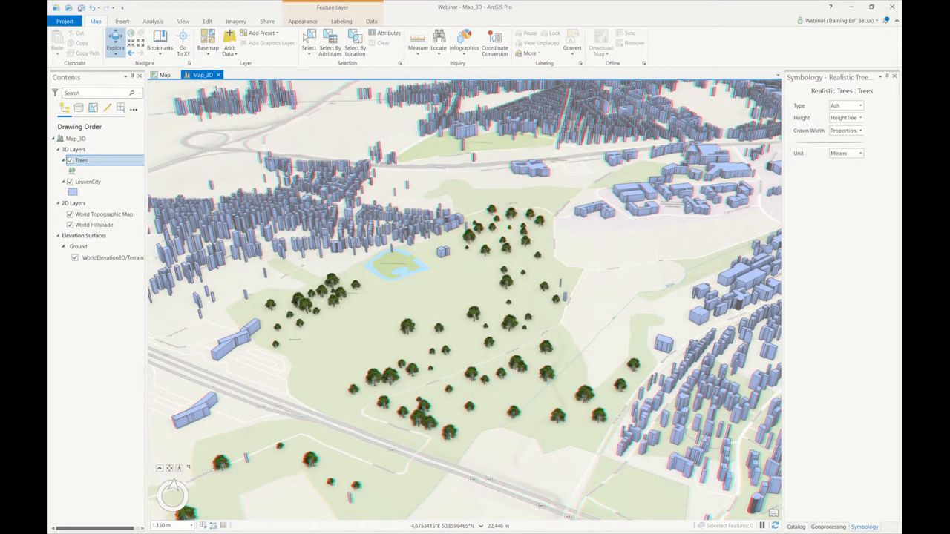
scroll(480, 359, up, 2)
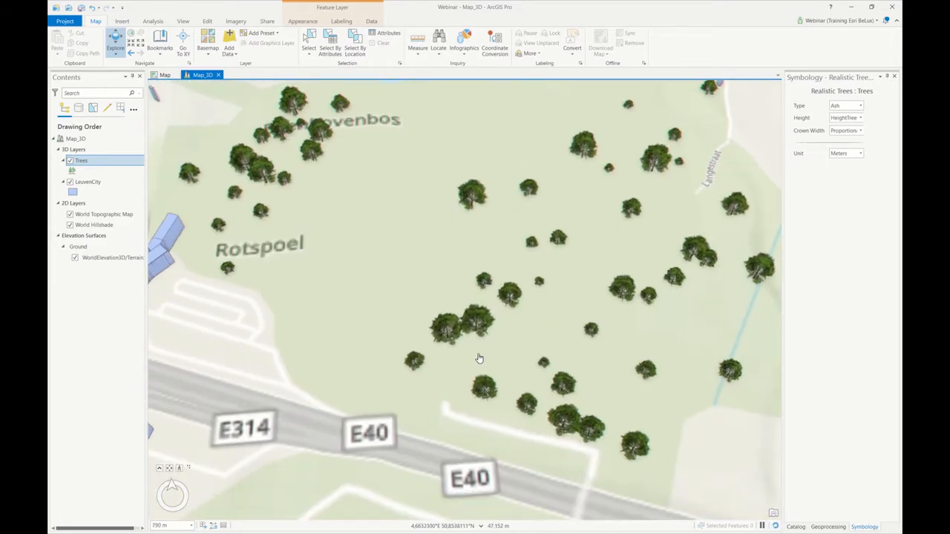
middle_drag(465, 368, 468, 304)
scroll(464, 348, up, 3)
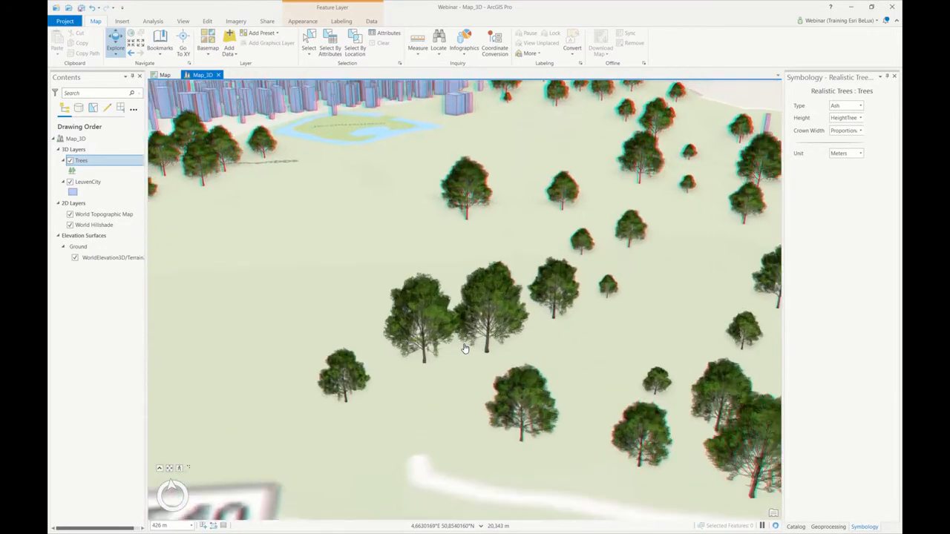
scroll(464, 348, up, 2)
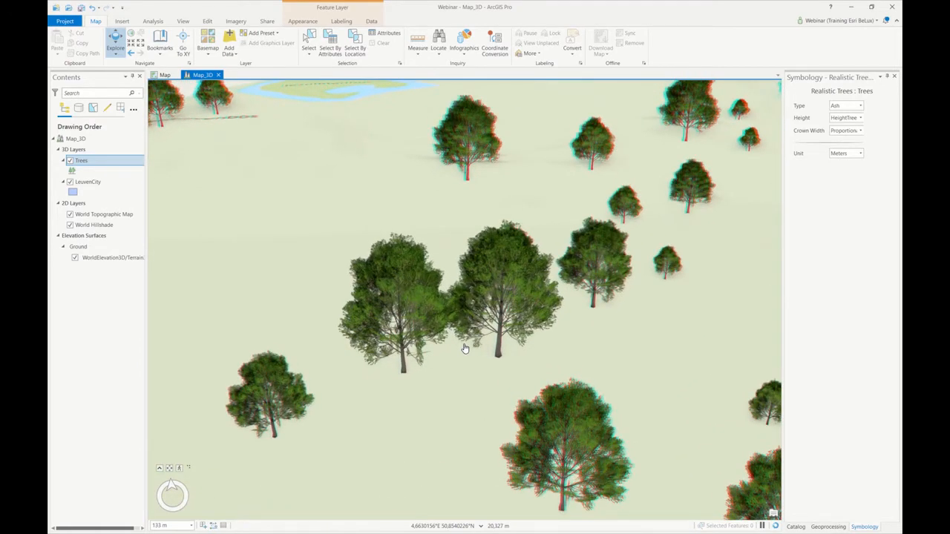
scroll(465, 349, down, 5)
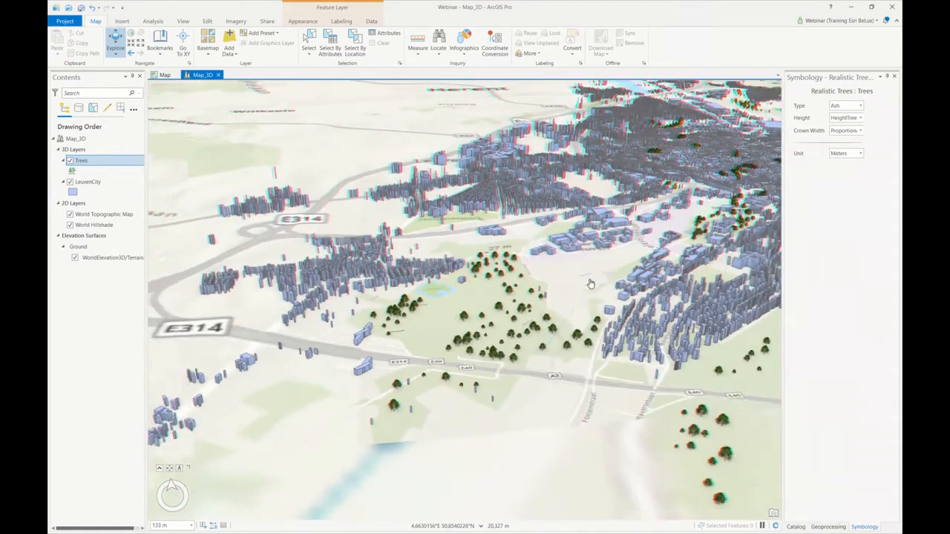
scroll(590, 283, down, 6)
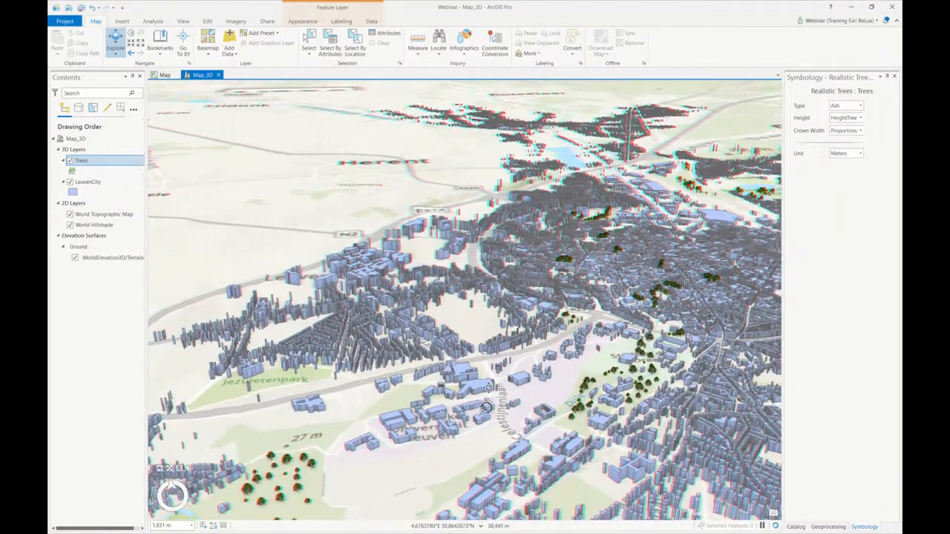
middle_drag(488, 388, 490, 473)
drag(562, 351, 469, 344)
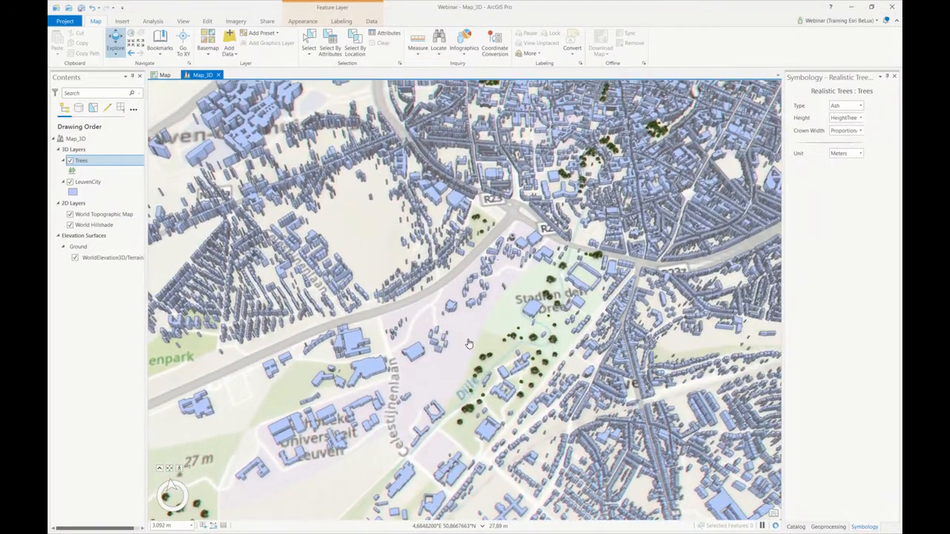
scroll(468, 343, down, 2)
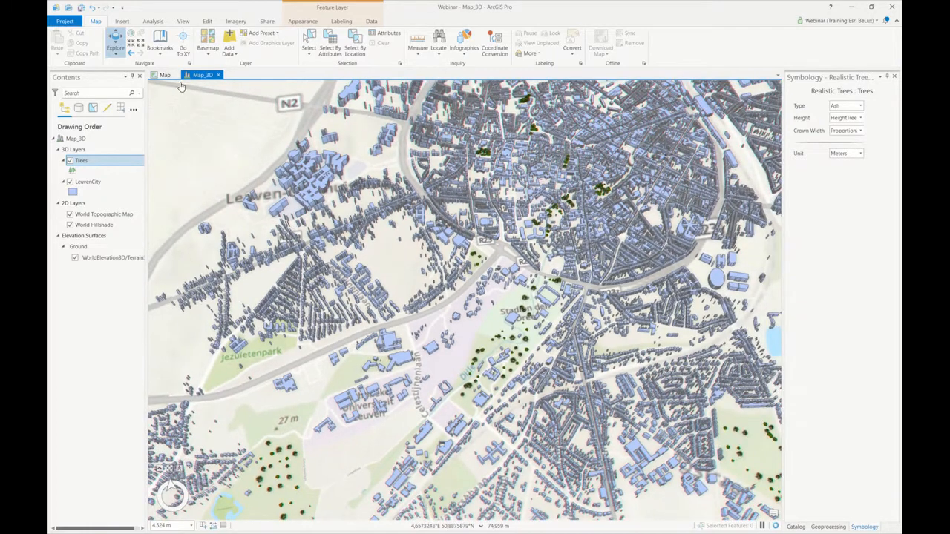
Place the Map_3D scene side by side with the 2D Map view and frame Leuven in the 2D map
drag(190, 75, 439, 292)
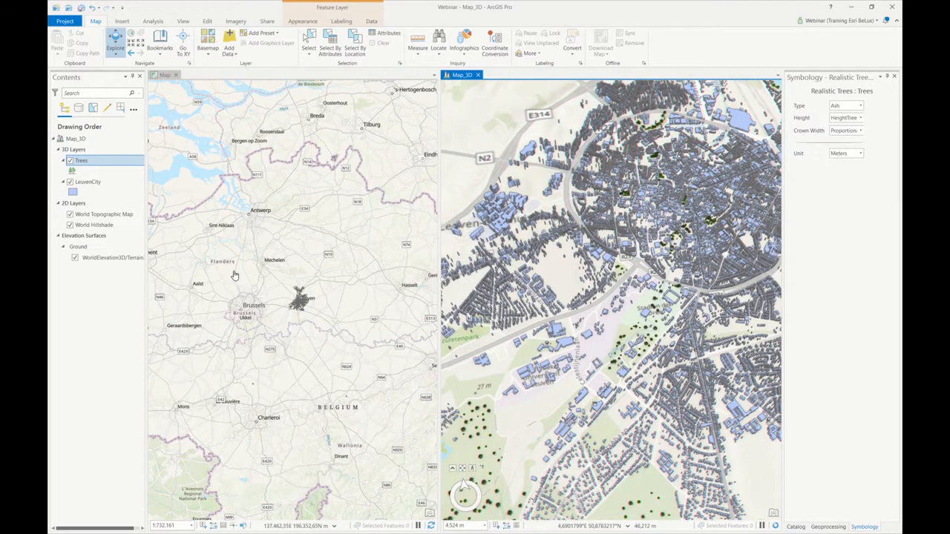
scroll(297, 305, up, 12)
drag(282, 299, 201, 217)
scroll(303, 295, up, 2)
mouse_move(290, 283)
mouse_down()
mouse_move(279, 378)
mouse_move(324, 339)
mouse_move(296, 293)
mouse_up()
scroll(278, 377, up, 2)
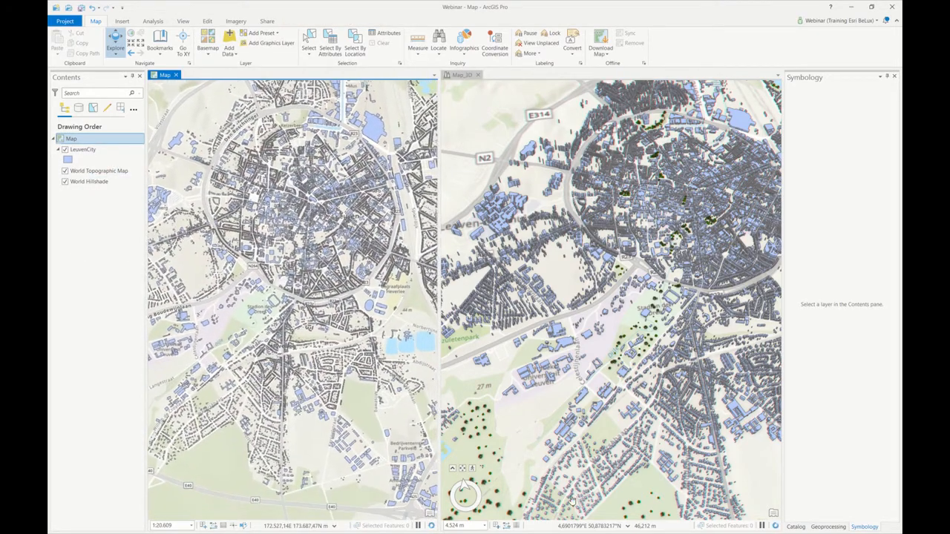
Add the Trees feature class from Webinar.gdb to the 2D map and bring both views to the same part of Leuven
click(795, 526)
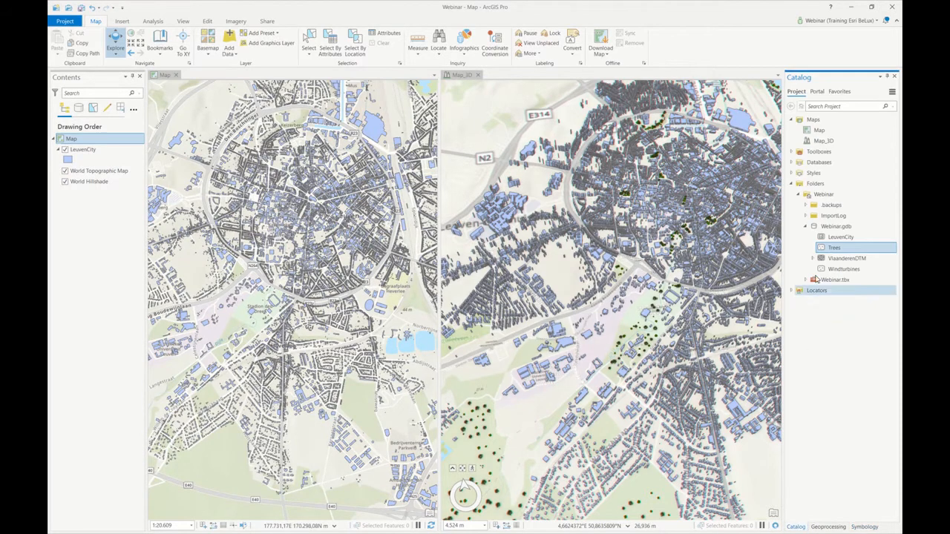
drag(313, 232, 316, 226)
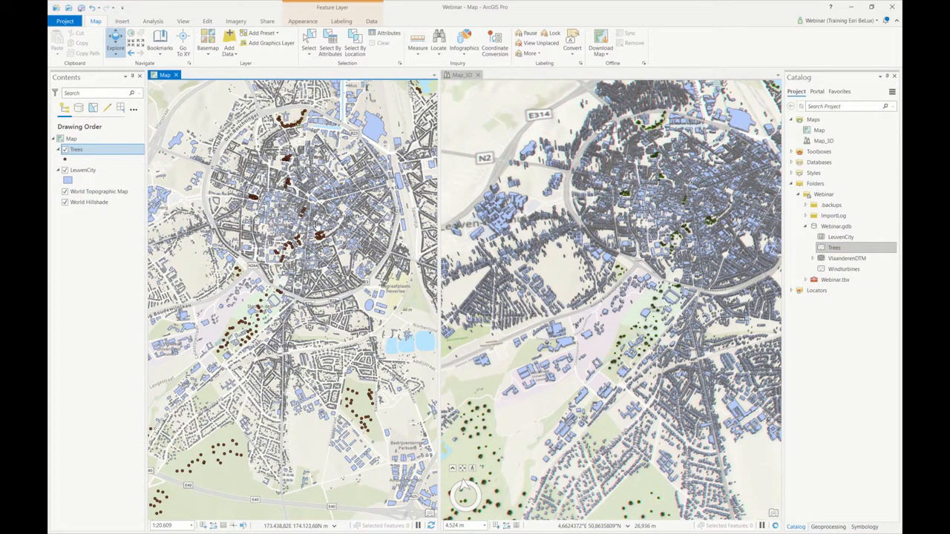
drag(632, 356, 600, 448)
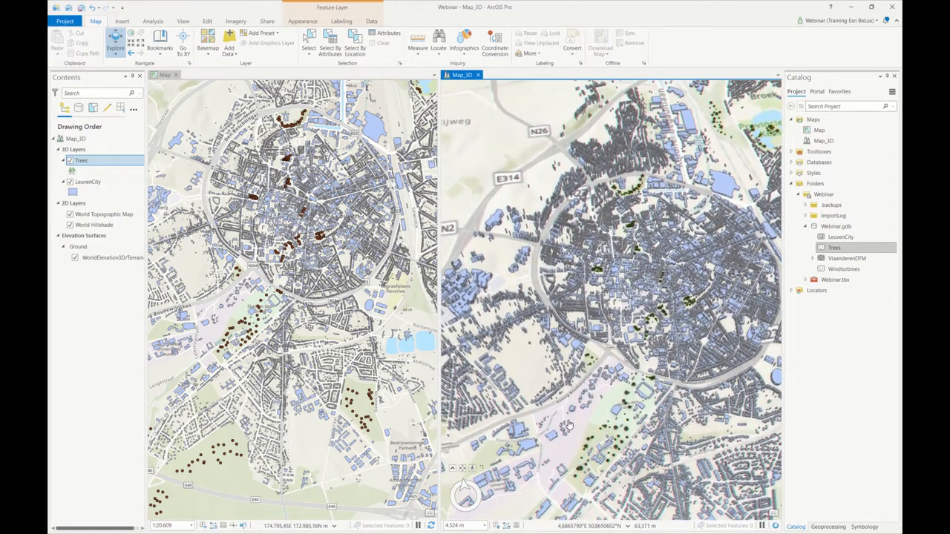
drag(285, 274, 270, 349)
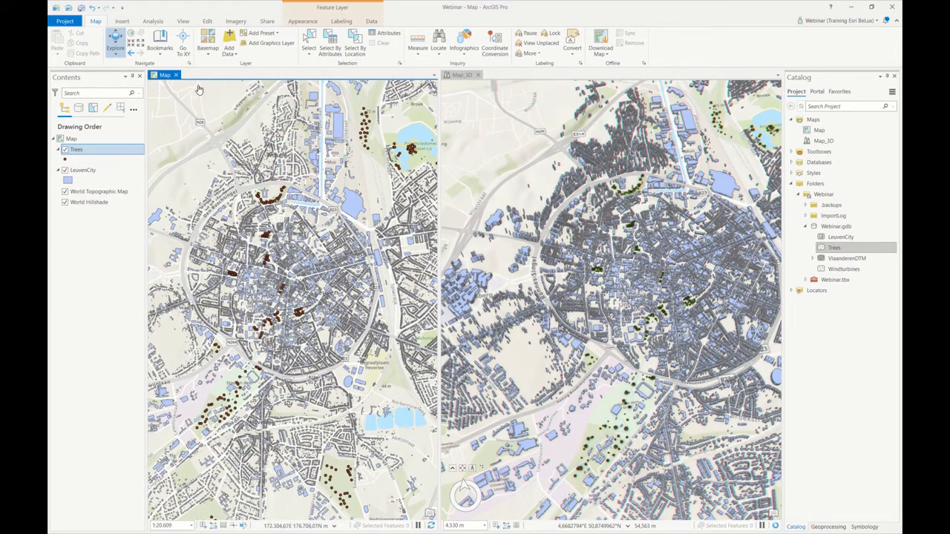
Link the Map and Map_3D views by center and scale, and test the link by navigating in the scene
click(183, 21)
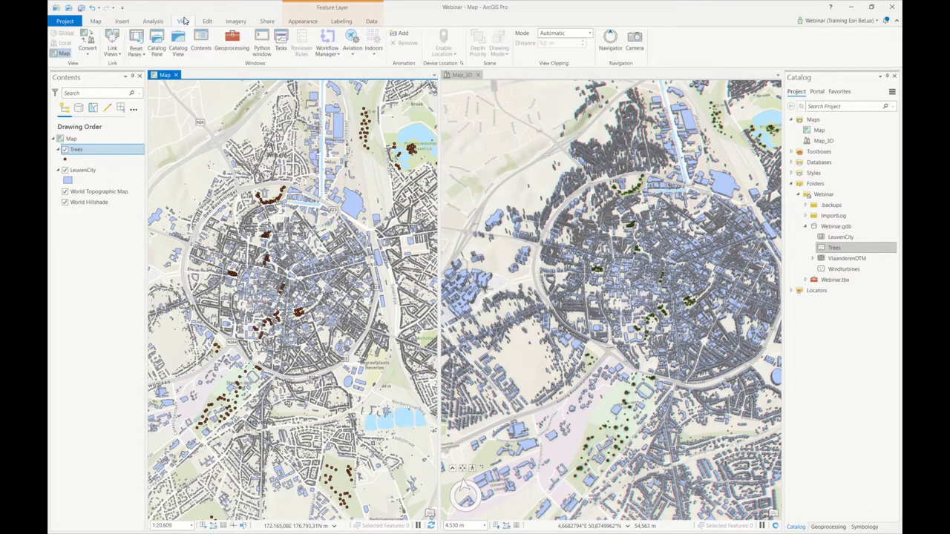
click(112, 49)
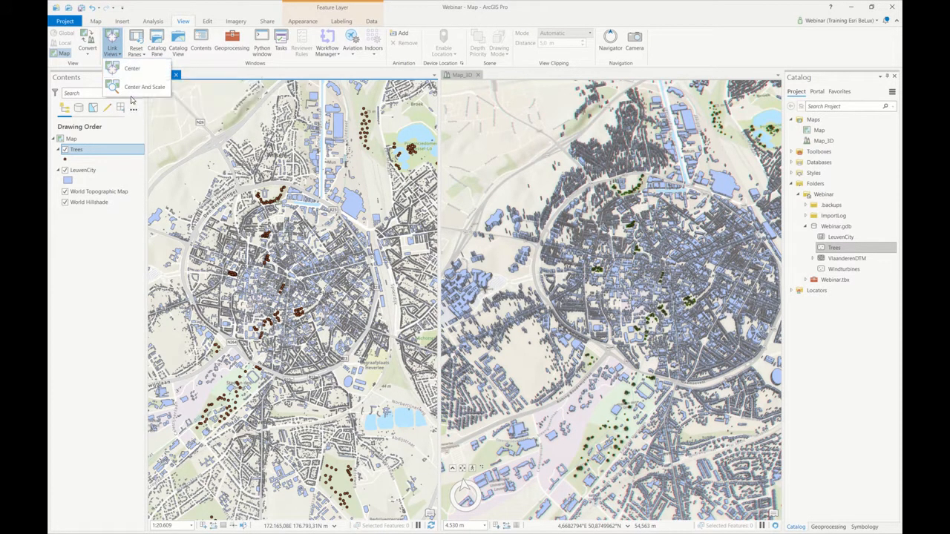
click(141, 86)
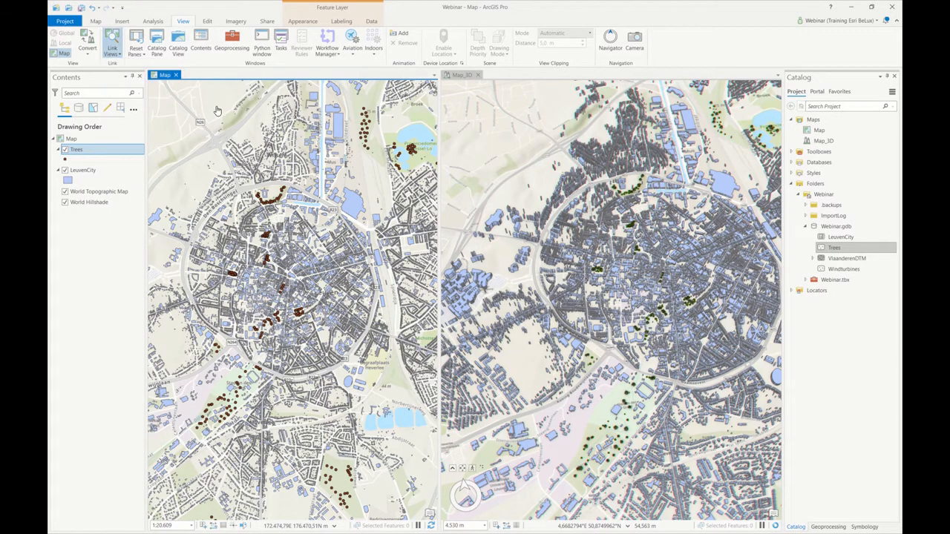
mouse_move(621, 310)
mouse_down()
mouse_move(641, 268)
mouse_move(669, 267)
mouse_move(622, 317)
mouse_up()
scroll(622, 317, up, 2)
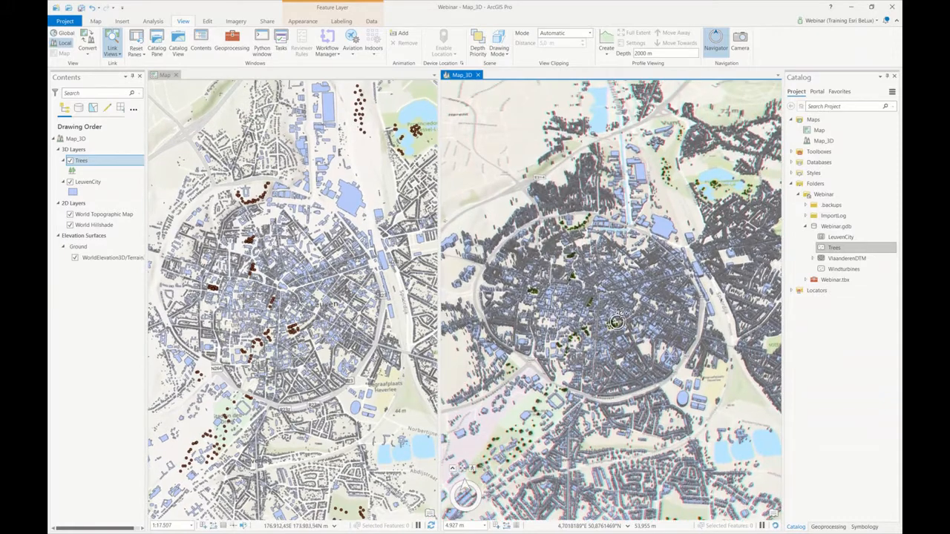
middle_drag(621, 314, 624, 327)
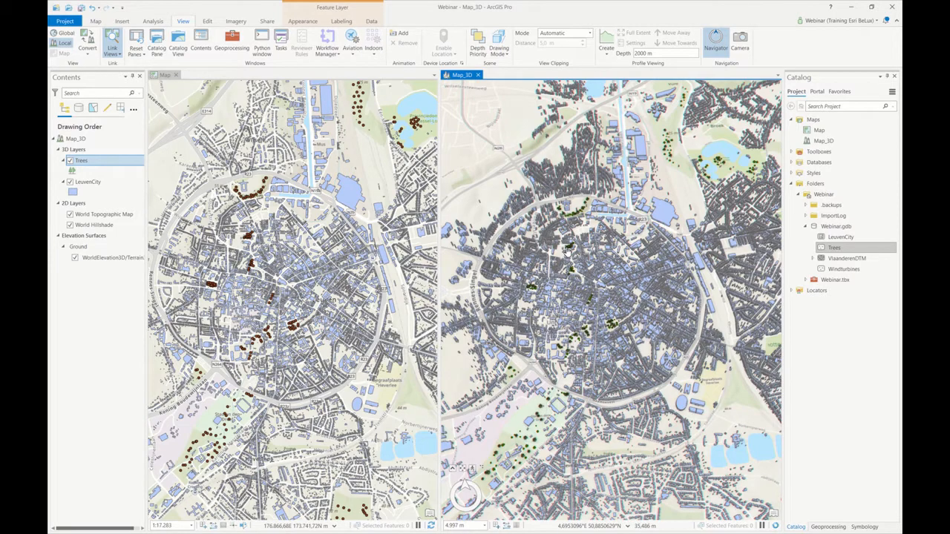
scroll(566, 251, up, 2)
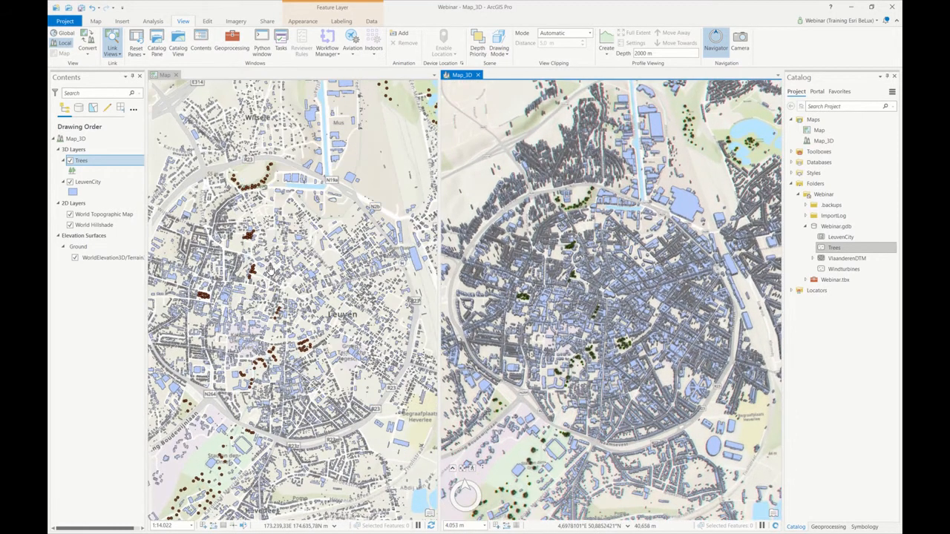
Apply the ArcGIS 3D Concrete symbol to the LeuvenCity buildings in the scene and inspect them in the city centre
click(72, 192)
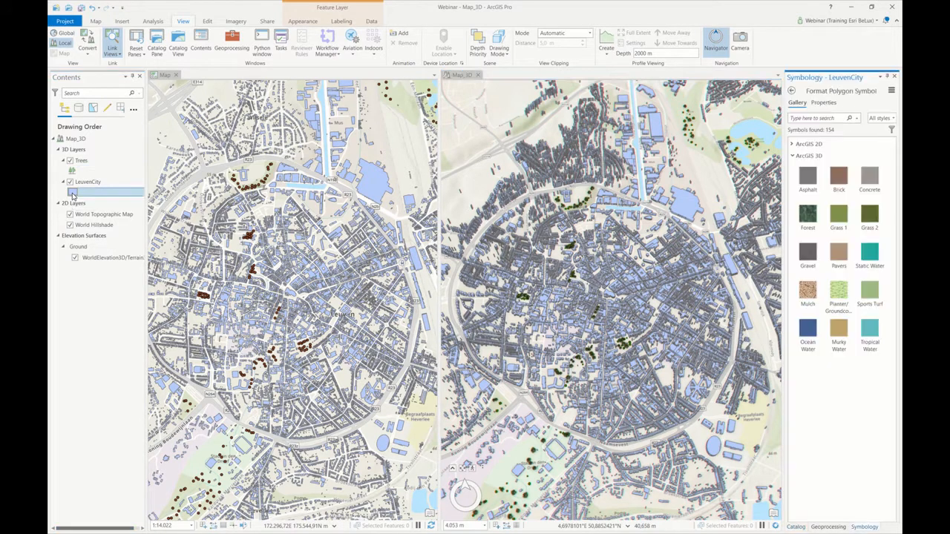
click(871, 184)
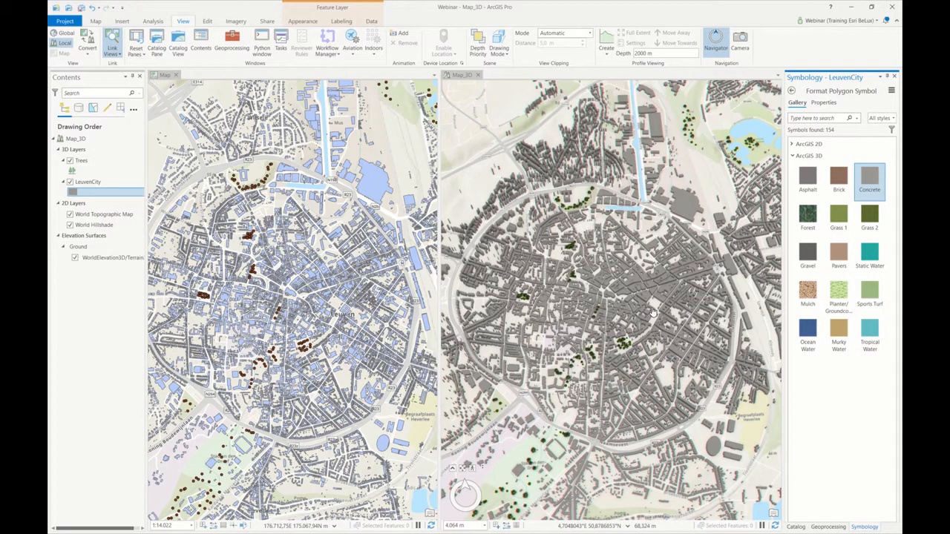
scroll(651, 312, up, 5)
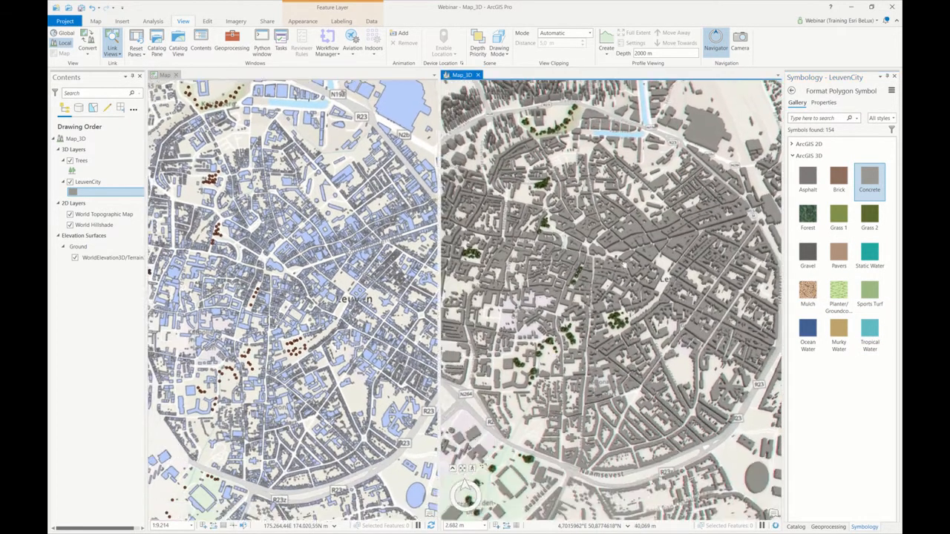
drag(624, 265, 627, 204)
middle_drag(578, 394, 581, 360)
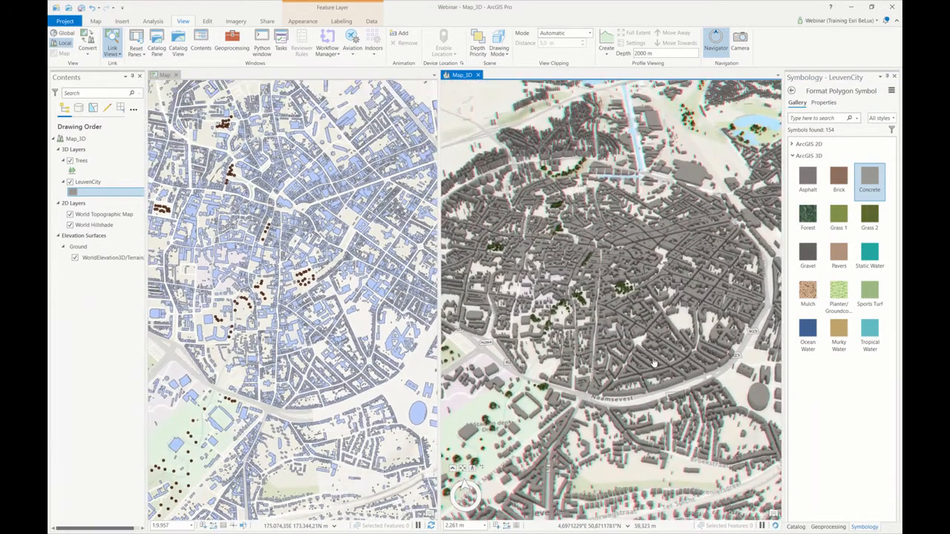
drag(655, 347, 676, 346)
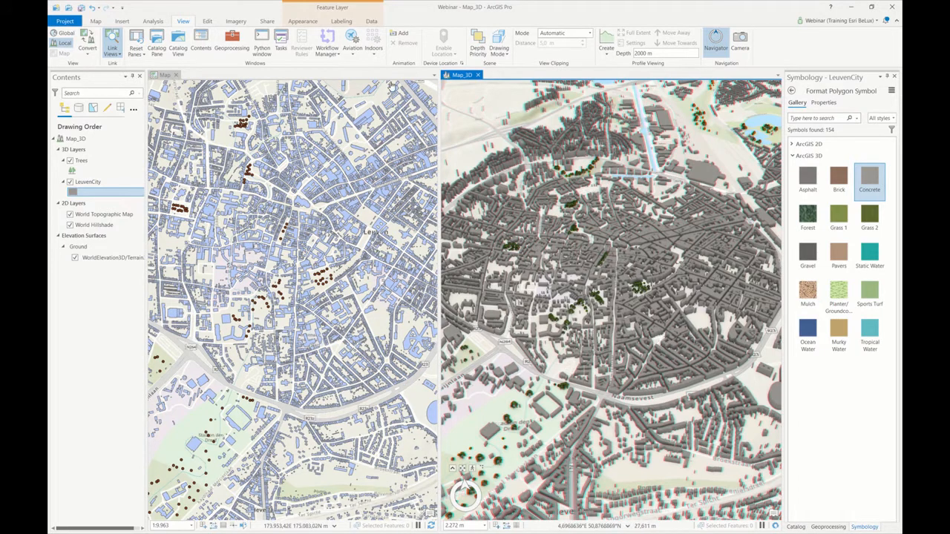
Open the web scene sharing settings for Map_3D and review the scene and layers listed as its content
click(266, 21)
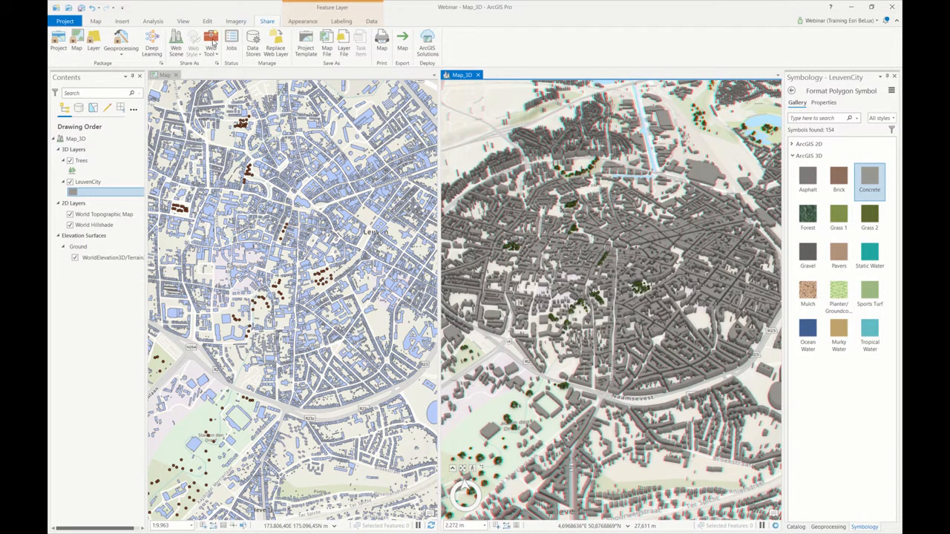
click(176, 53)
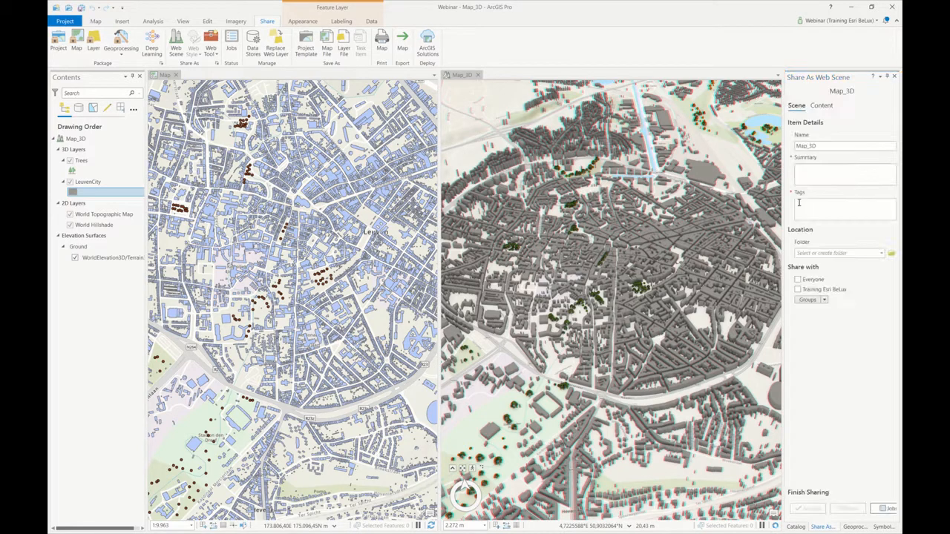
click(819, 106)
click(825, 168)
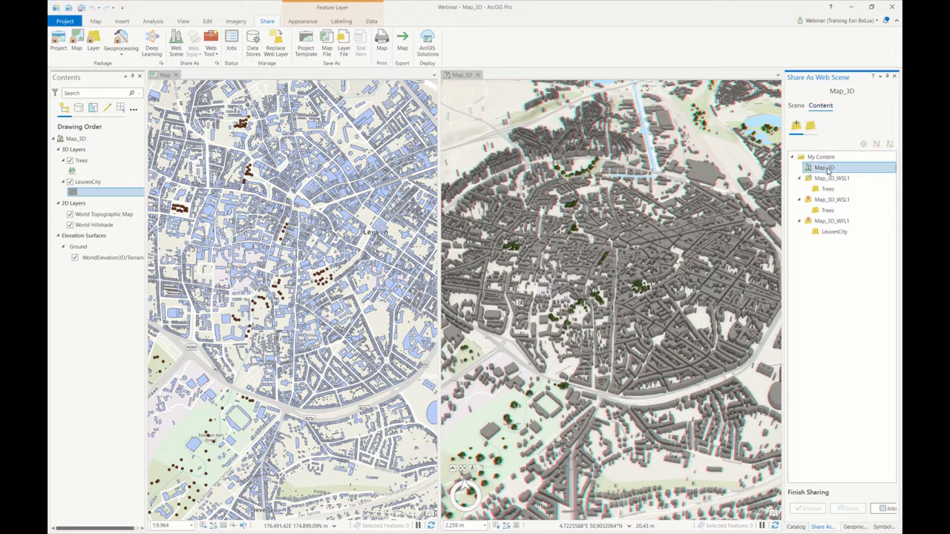
Review the Map_3D web scene content, from the Trees web scene layer to the LeuvenCity feature layer, and return to the general scene settings
click(830, 178)
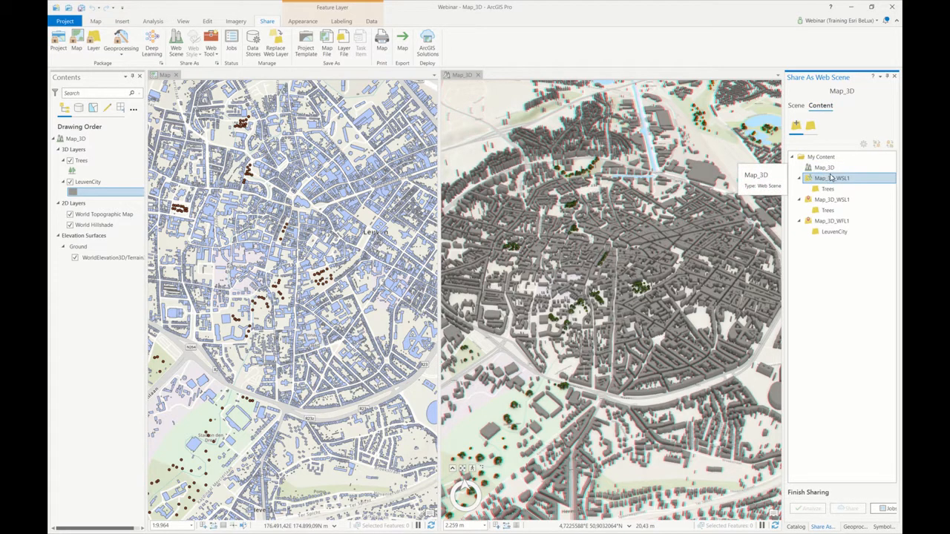
click(829, 188)
click(832, 199)
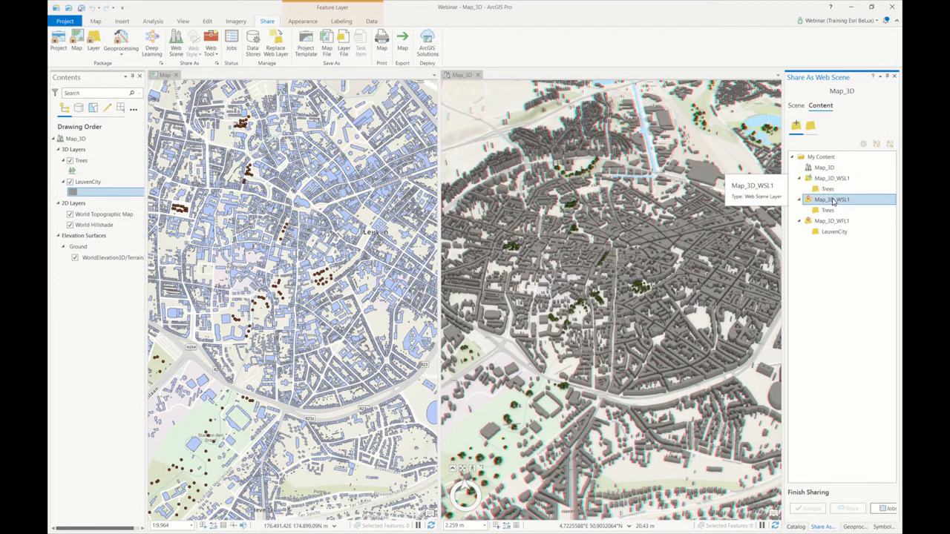
click(836, 210)
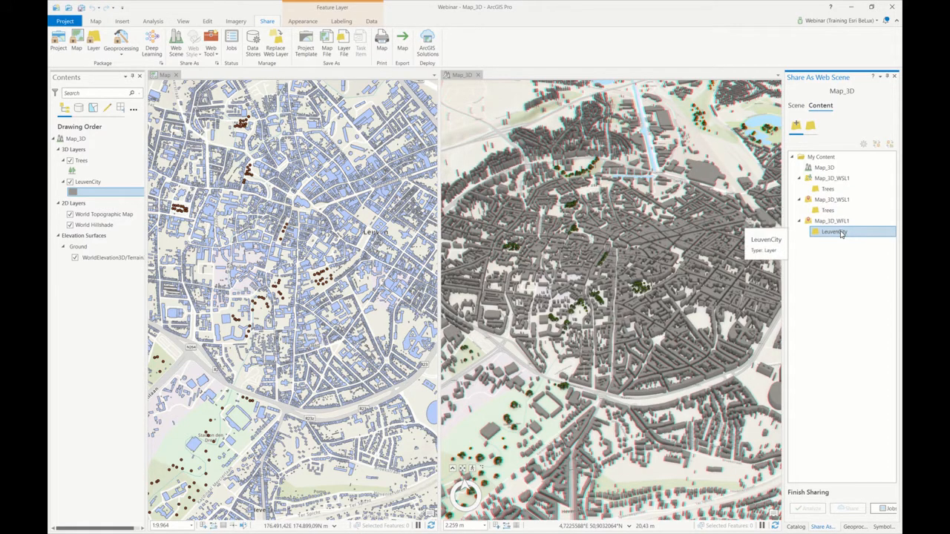
click(797, 106)
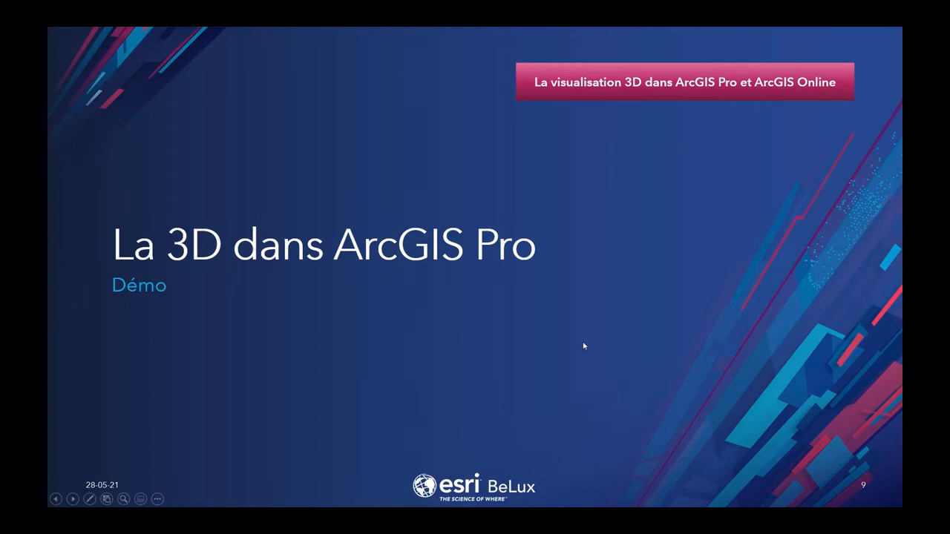
key(Right)
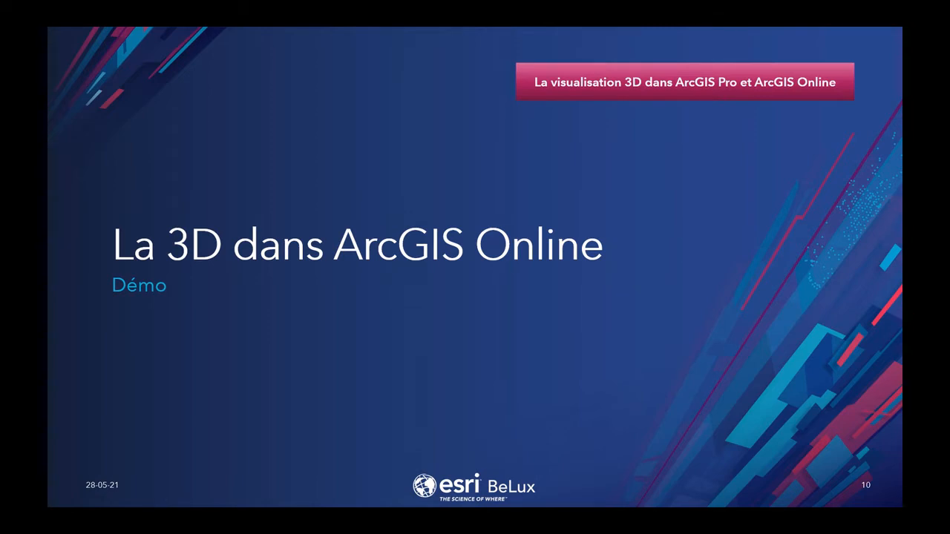
Switch to ArcGIS Online in the browser and open the existing Leuven3D web scene in Scene Viewer
key(alt+Tab)
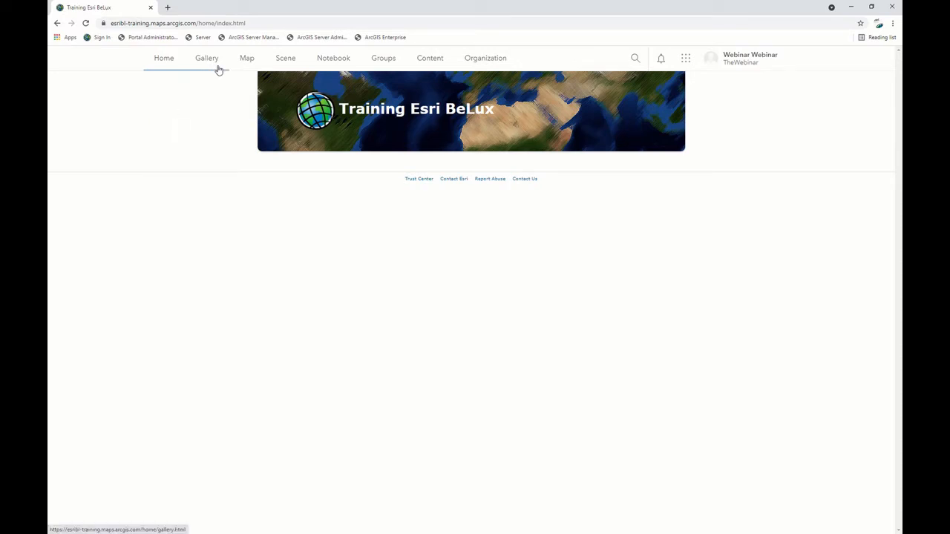
click(286, 58)
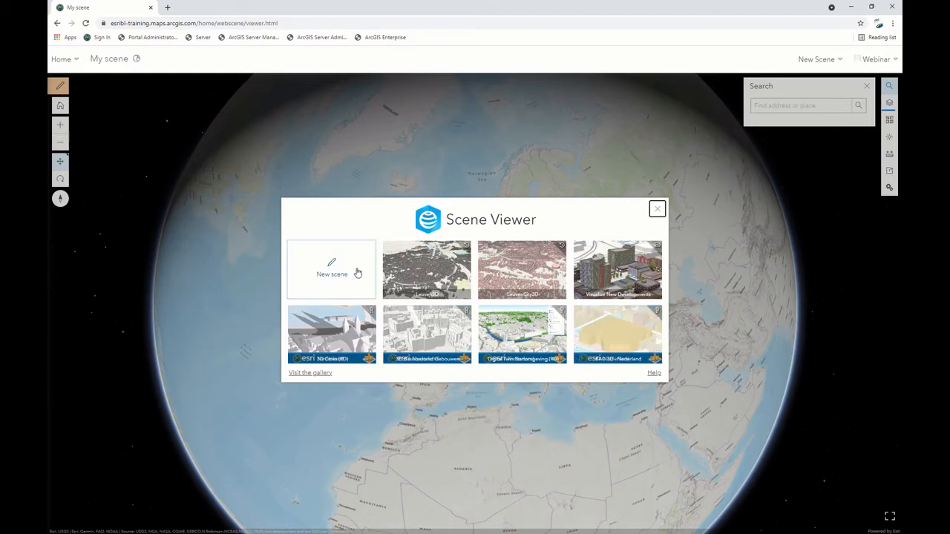
click(443, 277)
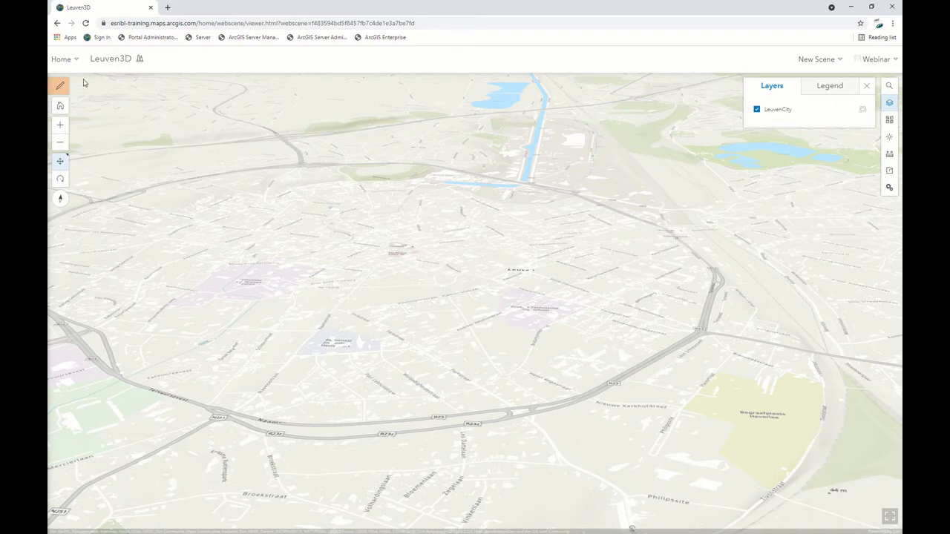
Start editing the scene, style the LeuvenCity layer as a 3D Extrusion and colour its buildings grey
click(59, 86)
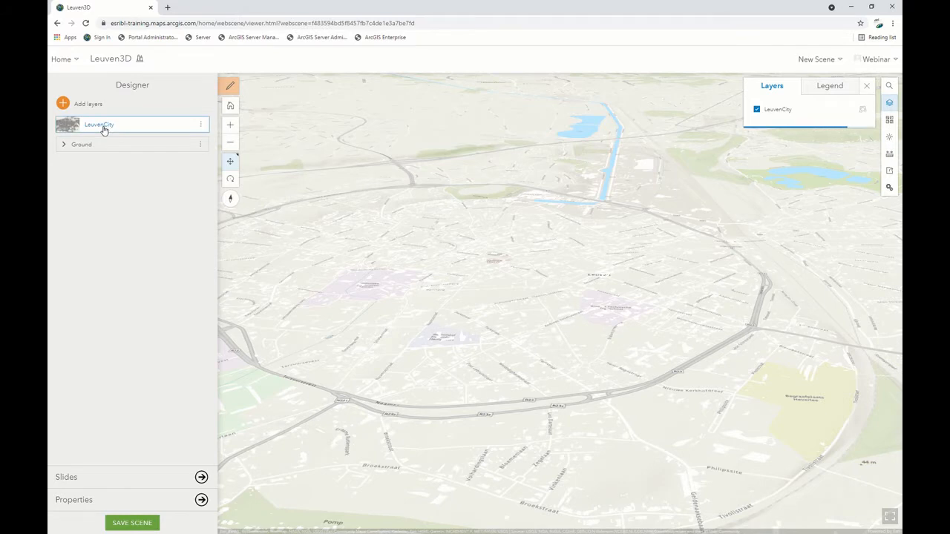
click(178, 127)
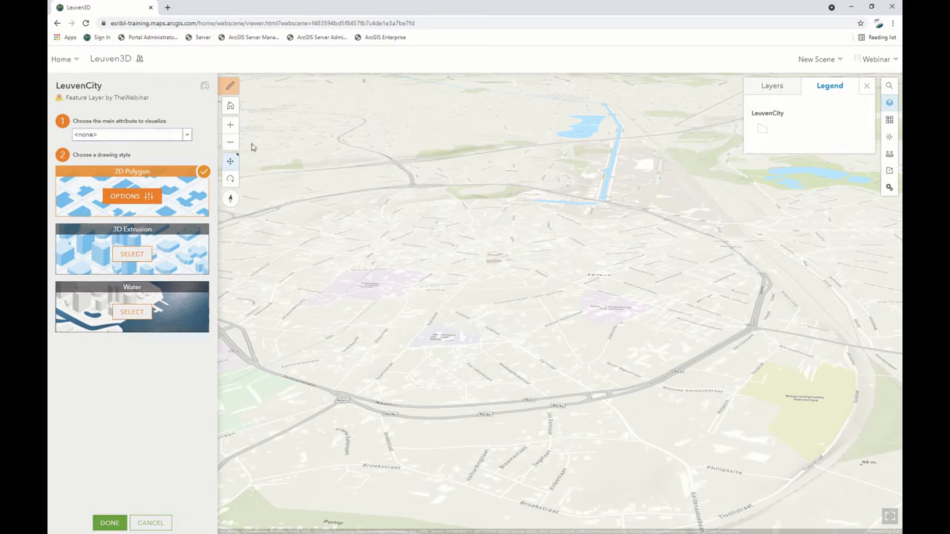
click(127, 256)
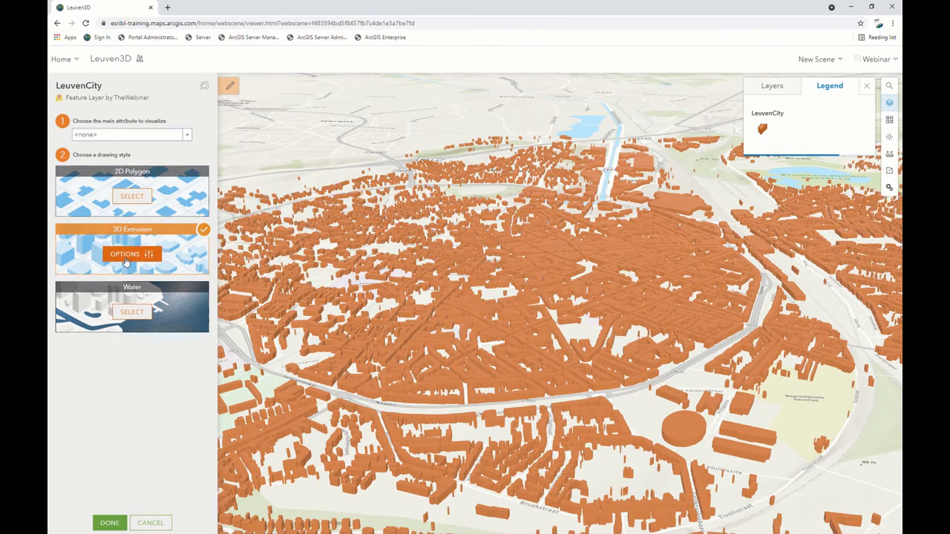
click(126, 260)
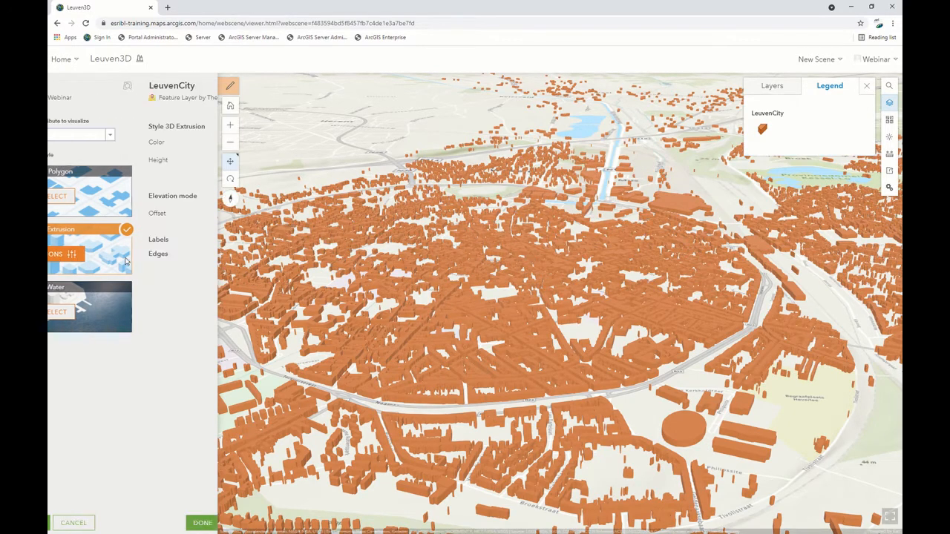
click(134, 141)
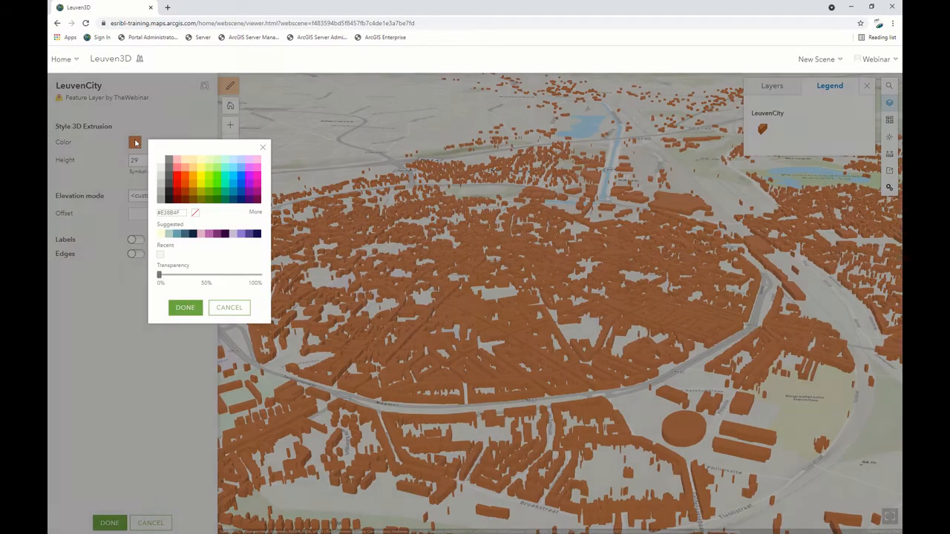
click(161, 183)
click(174, 311)
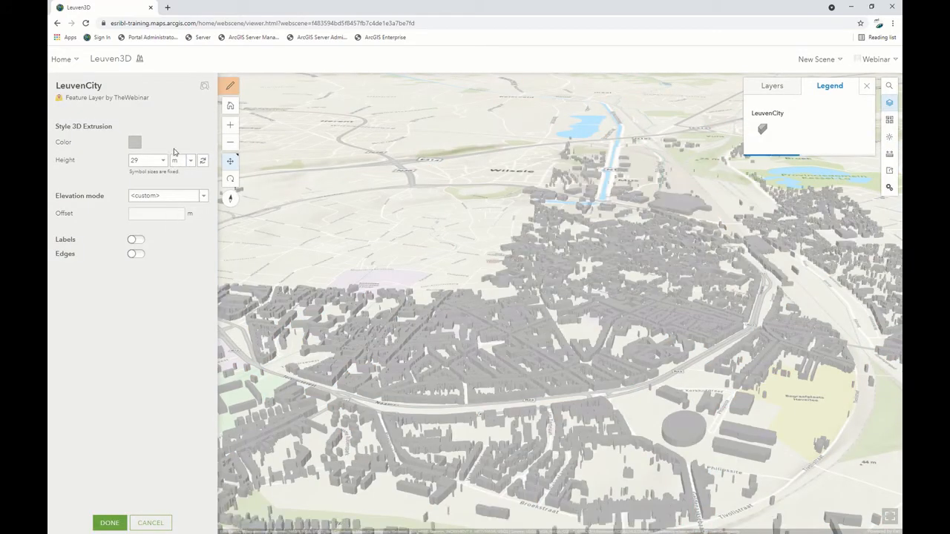
Base the LeuvenCity extrusion height on H_DTM_GEM in metres, set its elevation mode to On the ground, and finish the layer styling
click(164, 160)
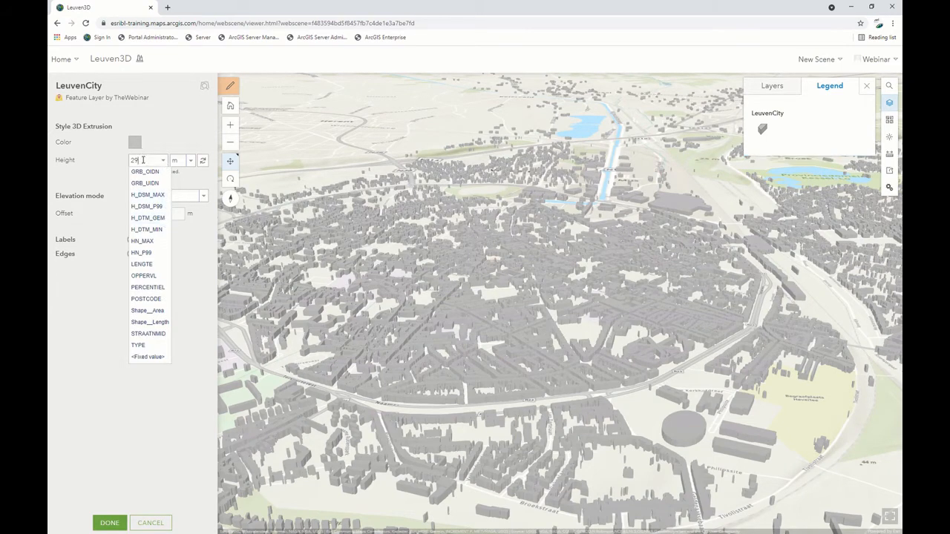
click(146, 218)
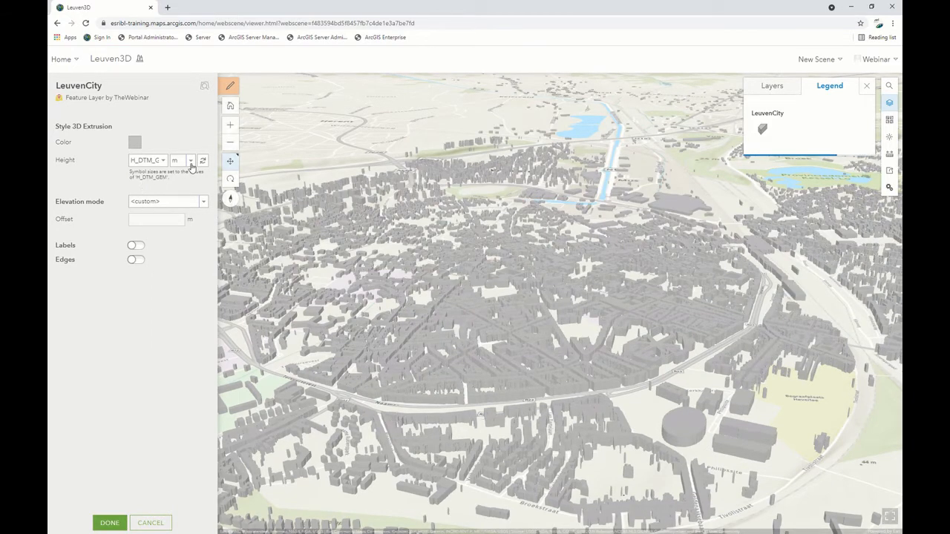
click(204, 201)
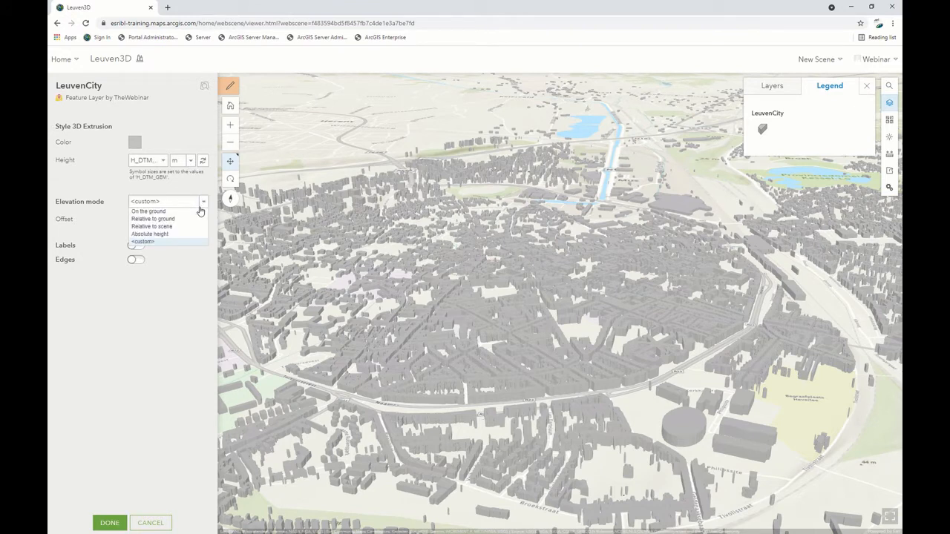
click(150, 212)
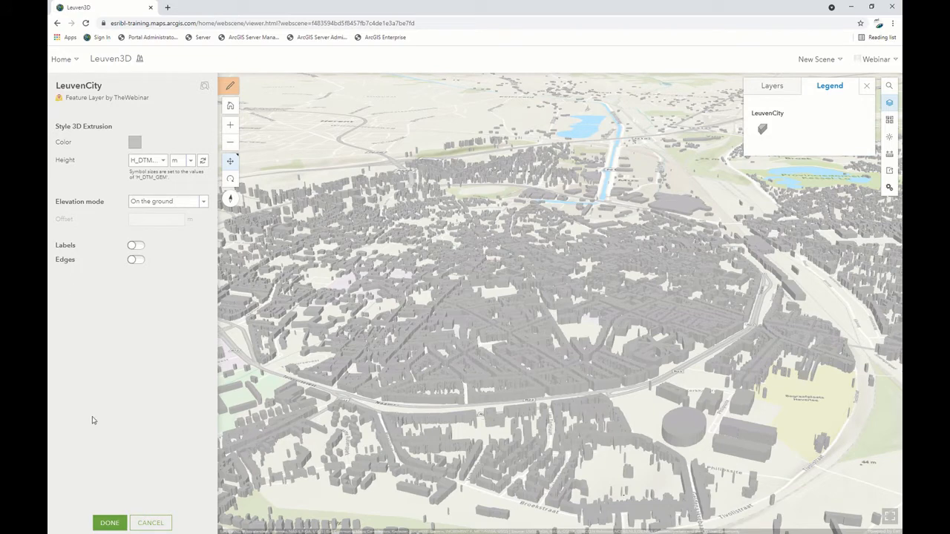
drag(339, 361, 527, 363)
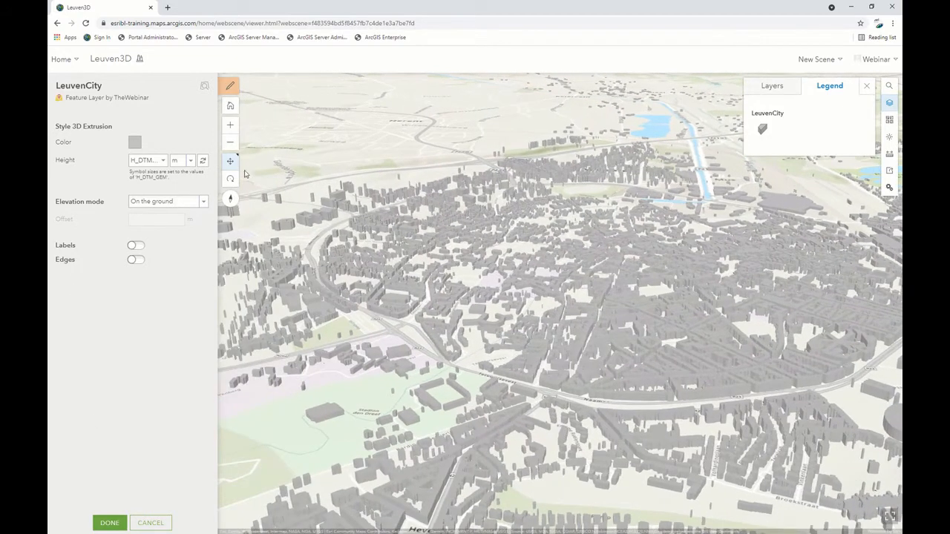
click(112, 523)
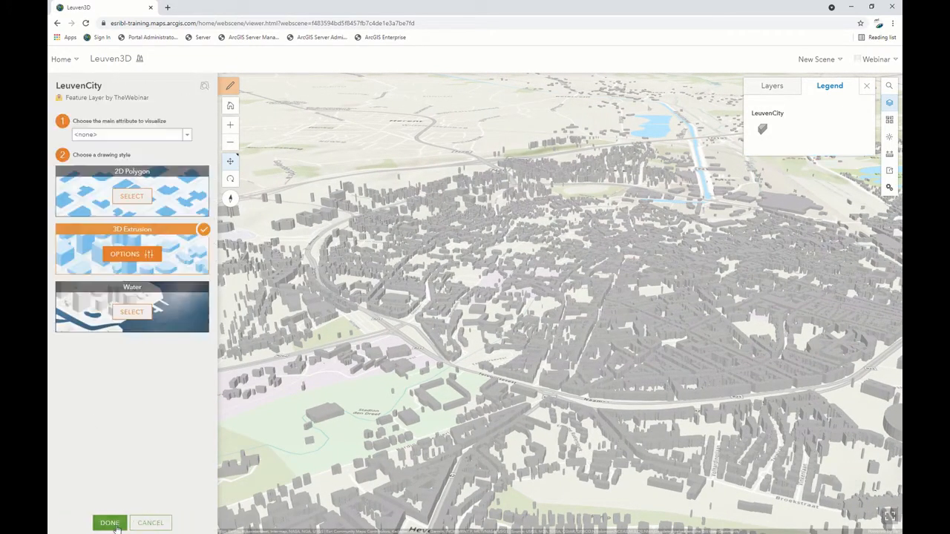
click(112, 524)
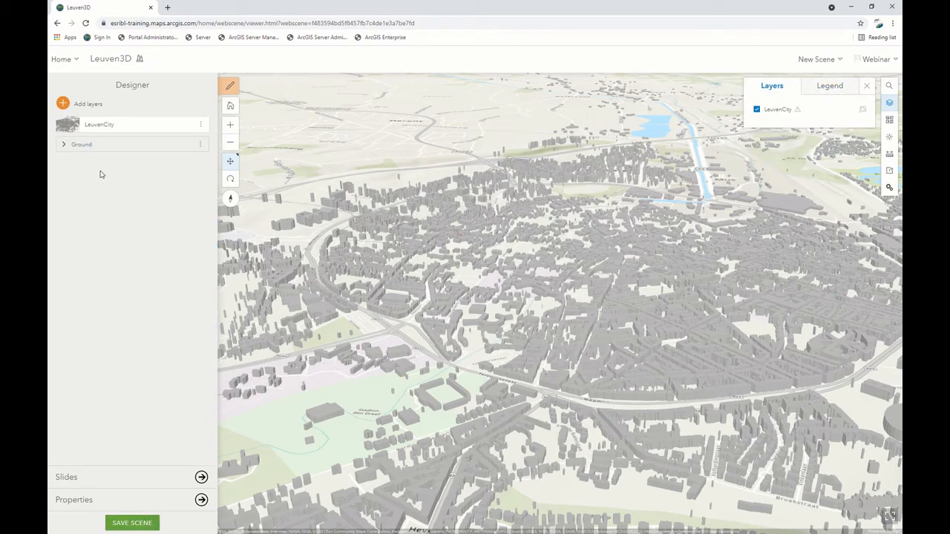
Add the TreesLeuven feature layer from My Content to the scene
click(61, 107)
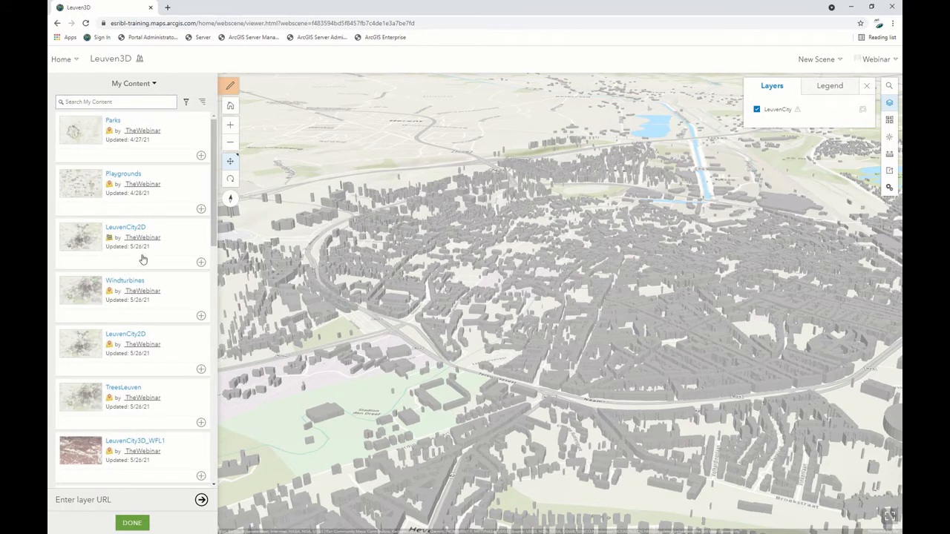
click(202, 424)
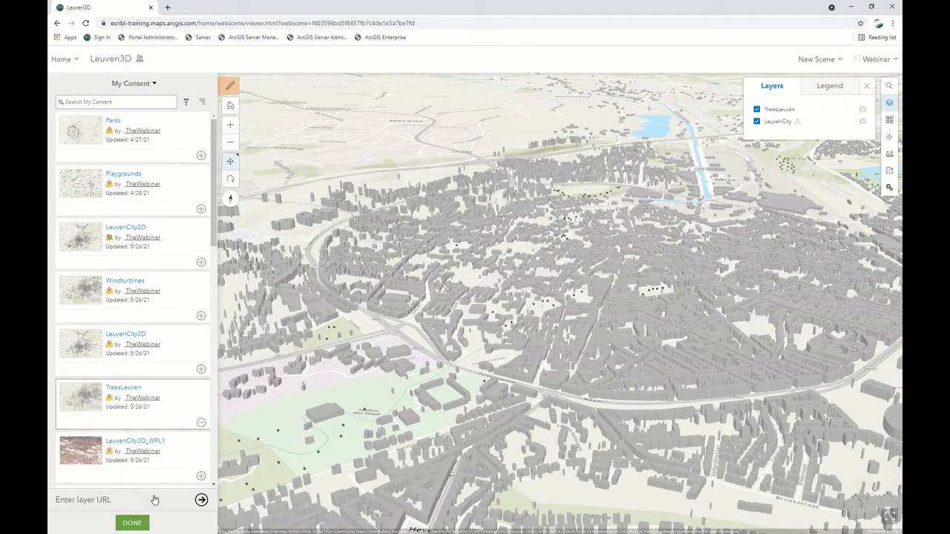
click(132, 523)
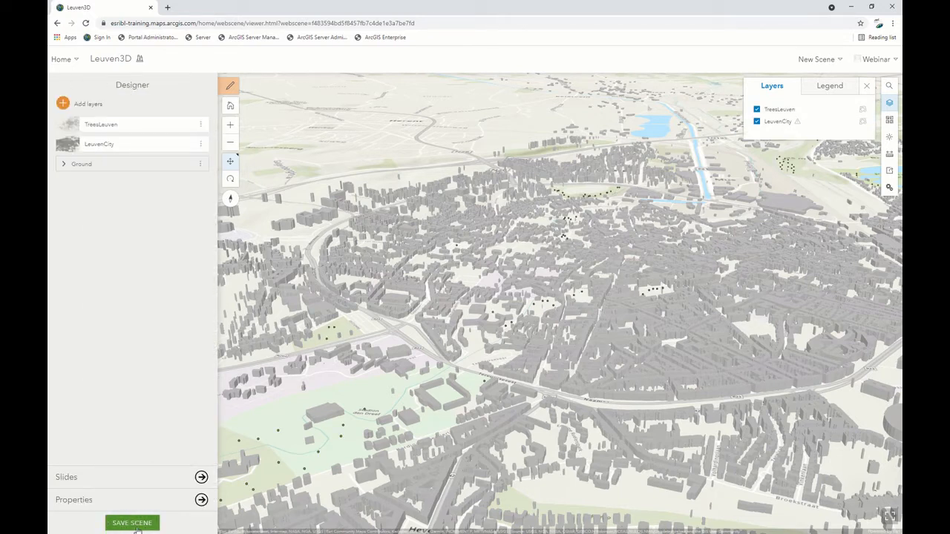
Change the drawing style of the TreesLeuven layer to 3D Object
click(200, 126)
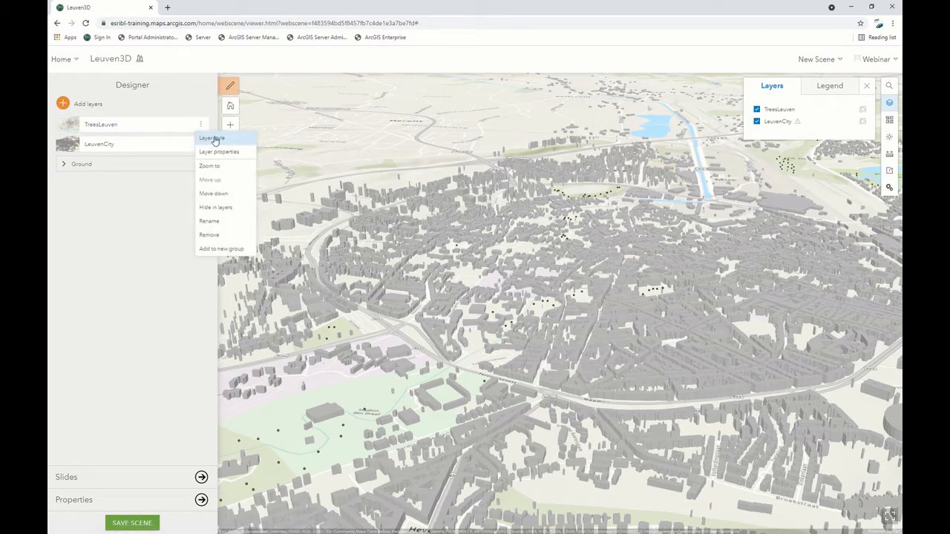
click(220, 141)
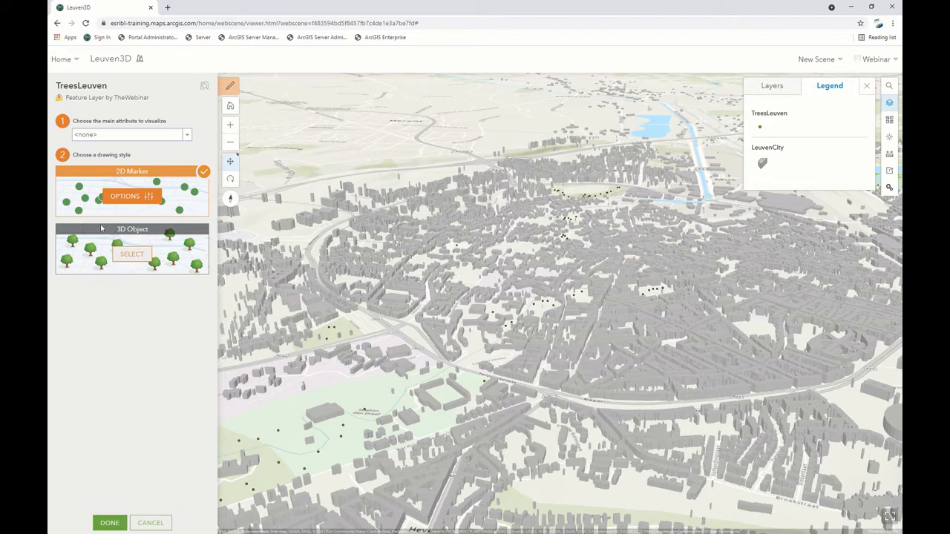
click(132, 253)
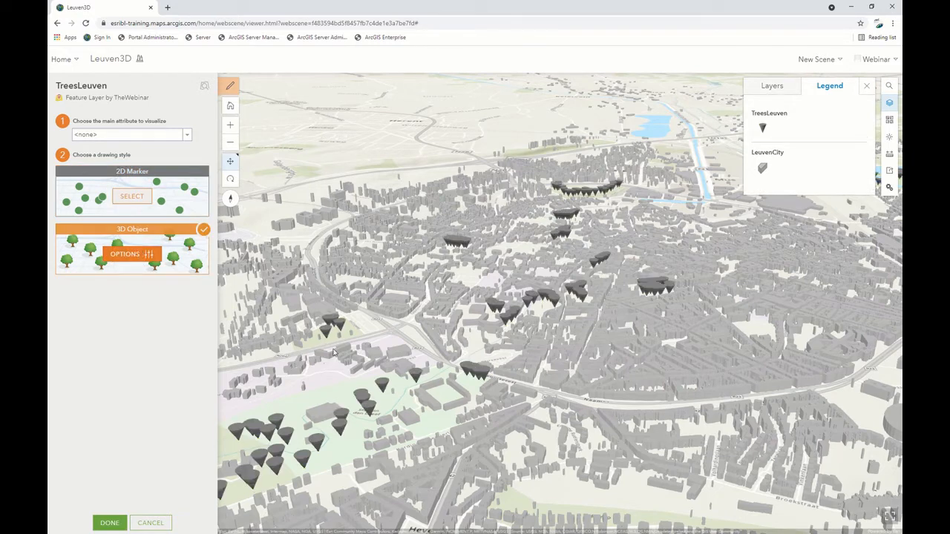
Replace the TreesLeuven marker with the round leafy tree that comes first in the third row of the Vegetation symbols
click(149, 254)
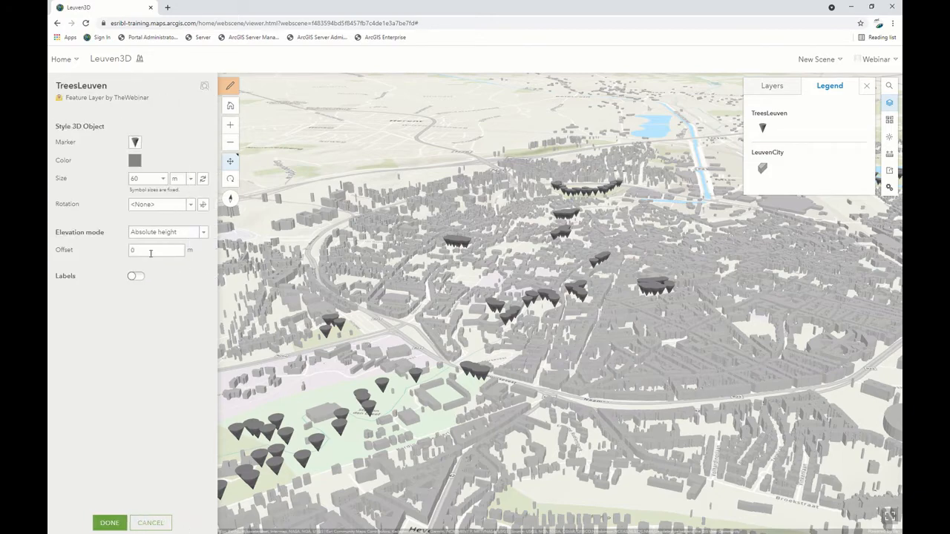
click(135, 142)
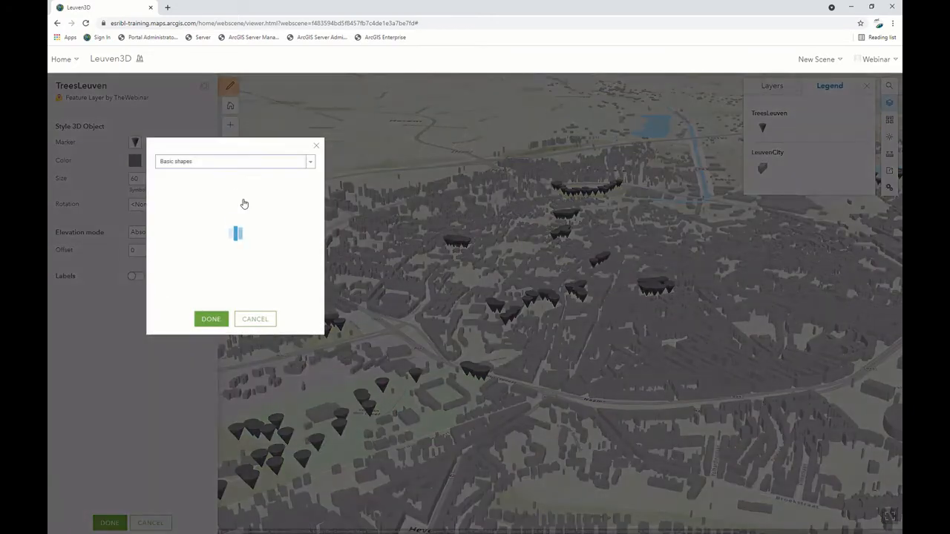
click(309, 163)
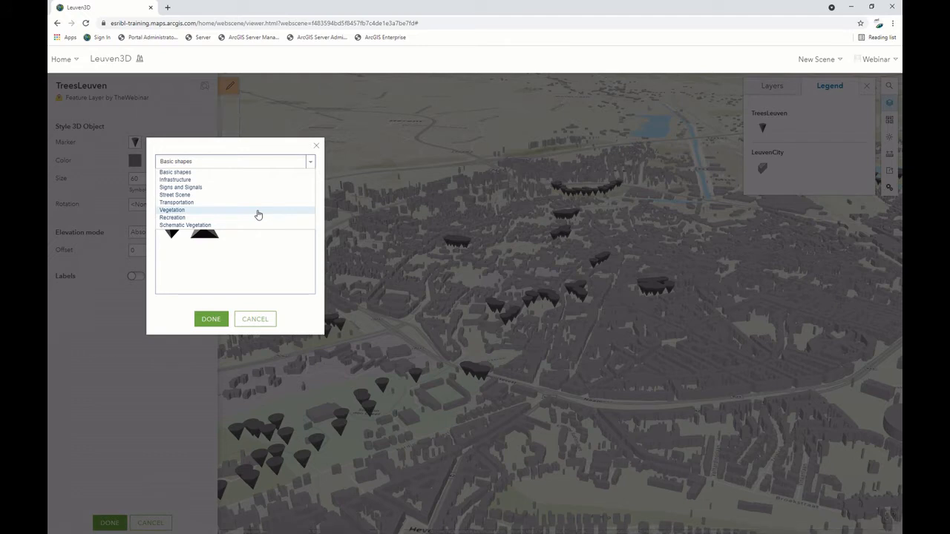
click(258, 212)
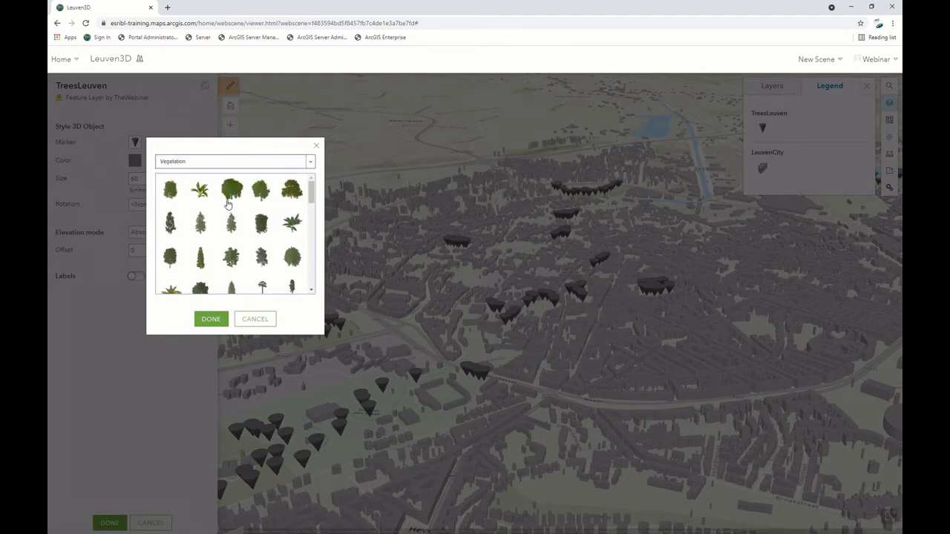
scroll(271, 274, down, 3)
scroll(199, 235, up, 2)
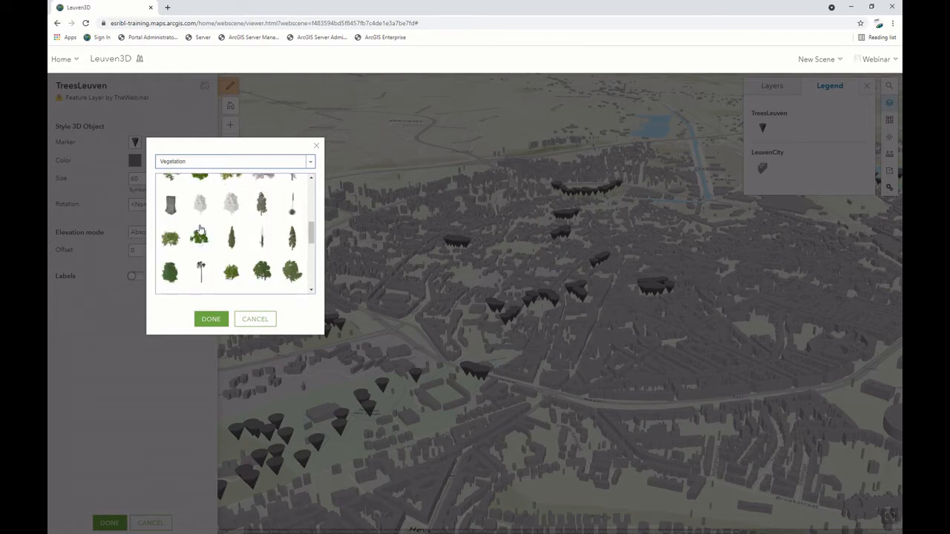
scroll(199, 236, up, 3)
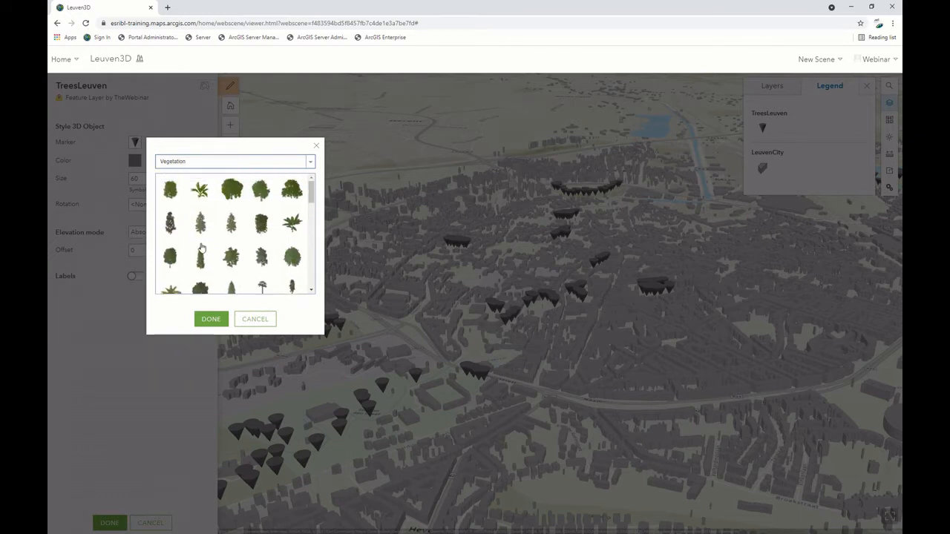
click(170, 259)
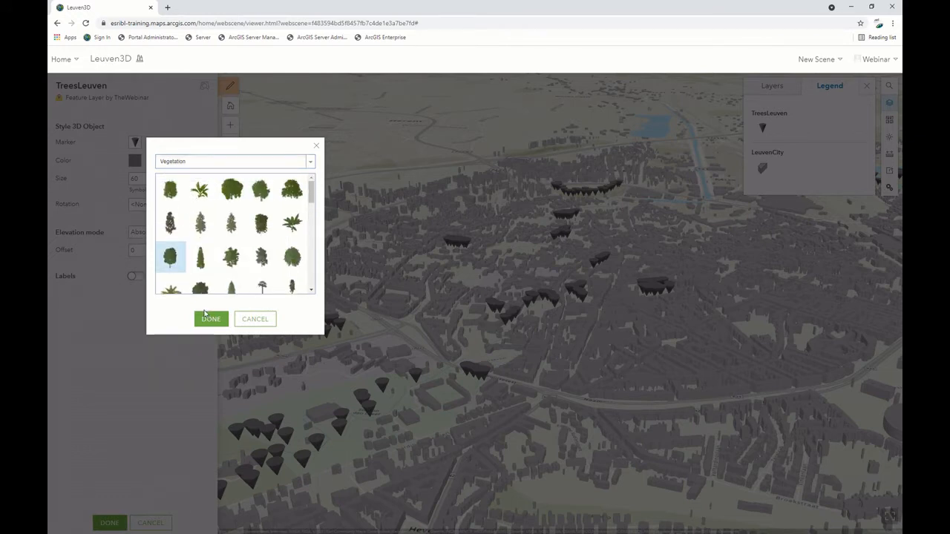
click(211, 319)
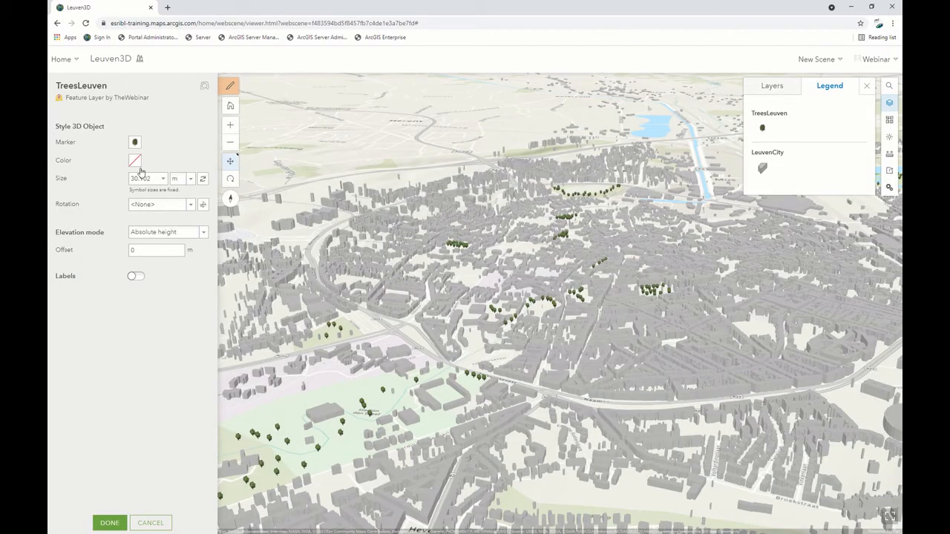
Base the TreesLeuven symbol size on HeightTree in metres, set its elevation mode to On the ground, and finish the layer styling
scroll(397, 425, up, 5)
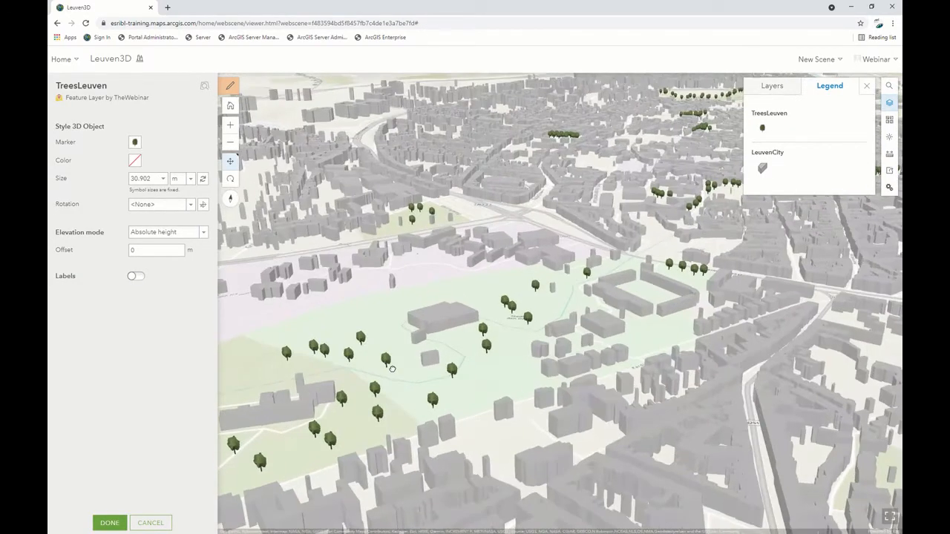
scroll(490, 358, up, 3)
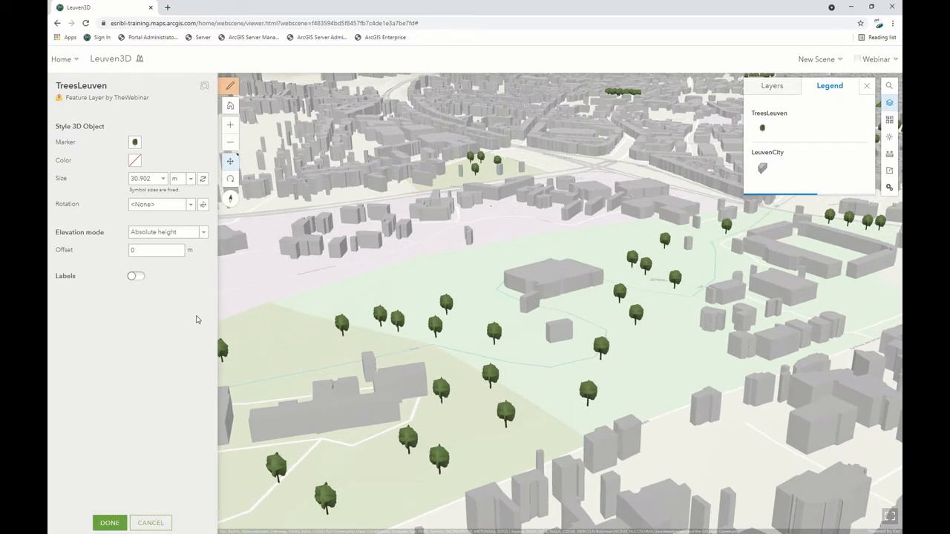
click(163, 182)
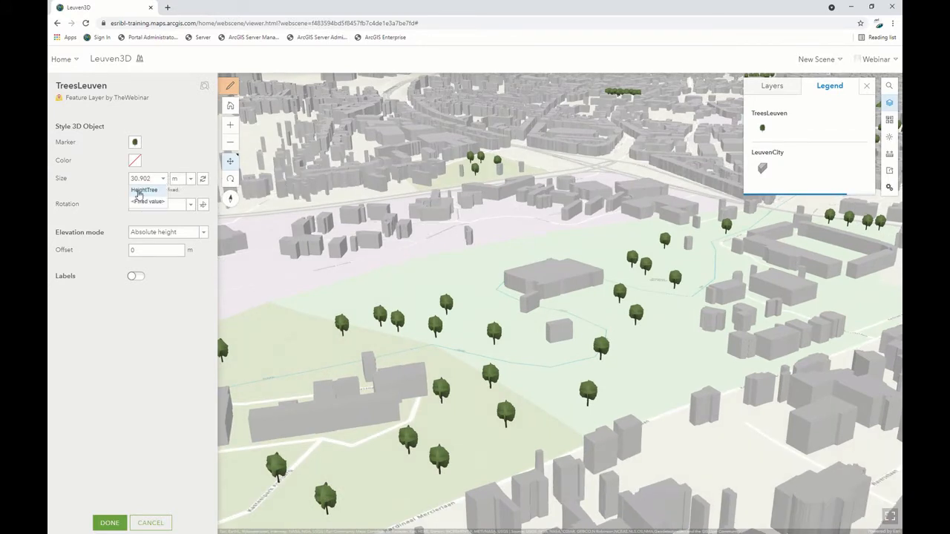
click(138, 192)
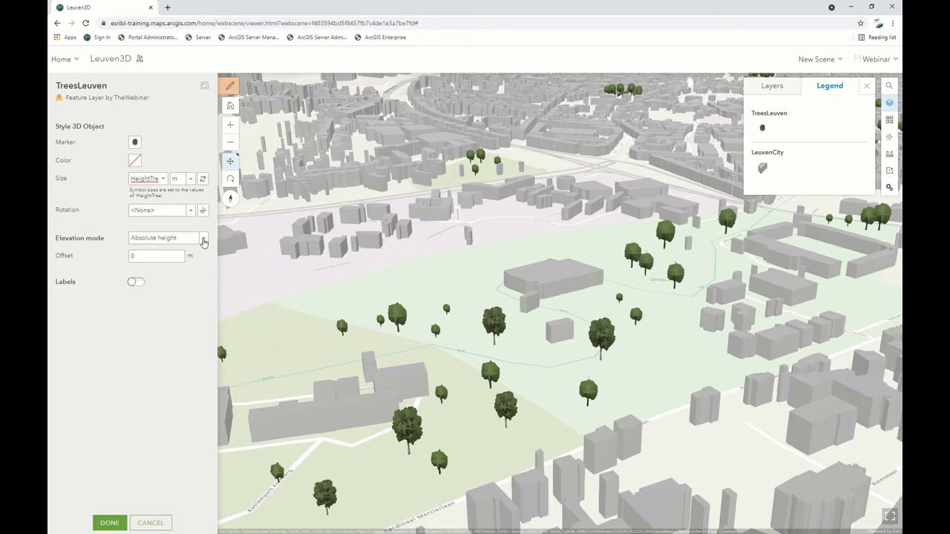
click(203, 239)
click(199, 247)
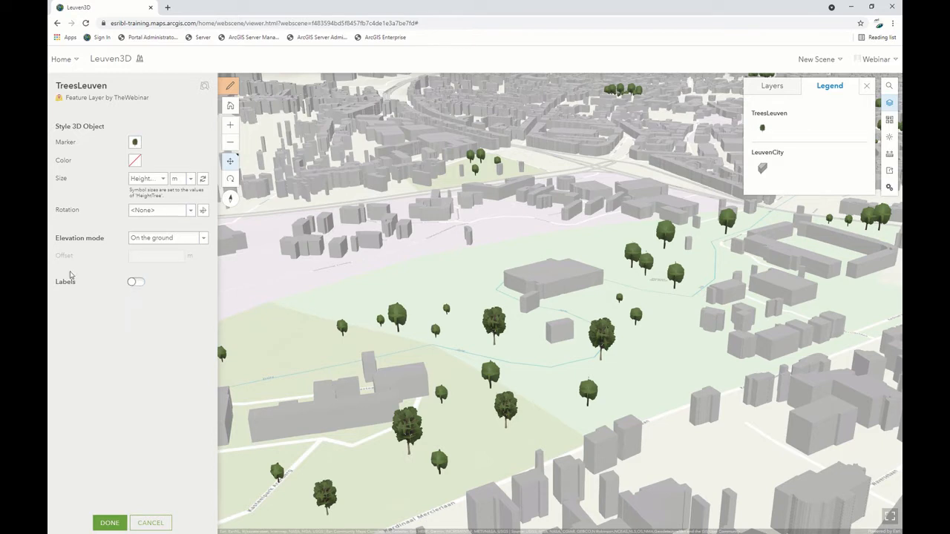
click(109, 523)
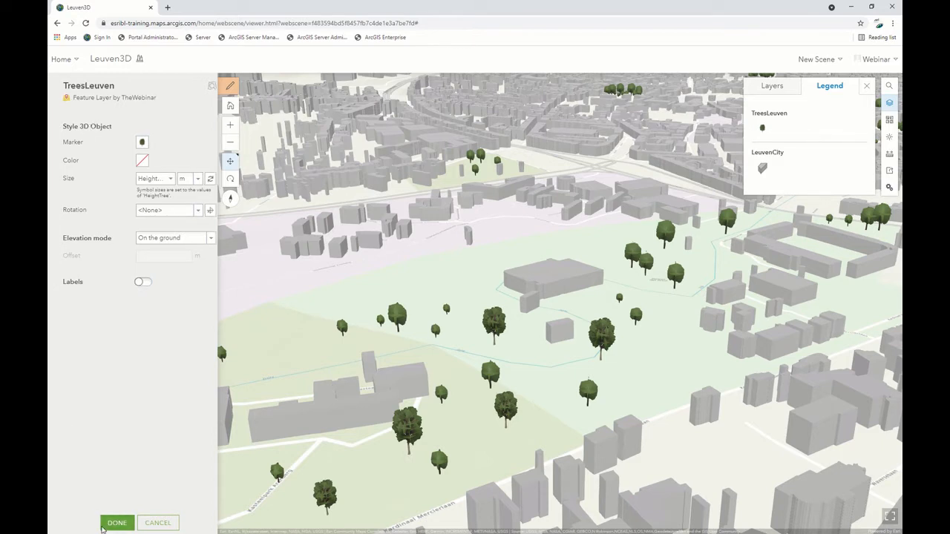
click(108, 523)
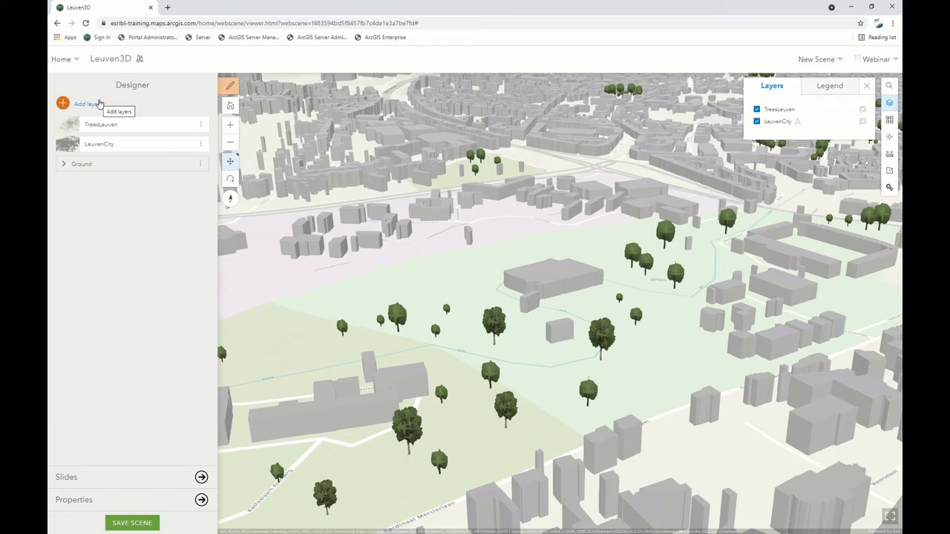
Add the Windturbines feature layer from My Content to the scene
click(99, 103)
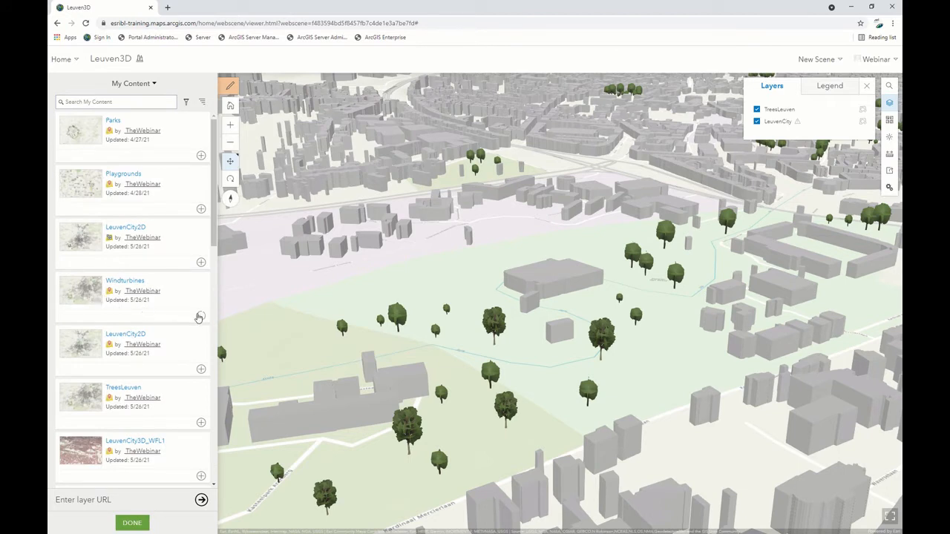
click(200, 316)
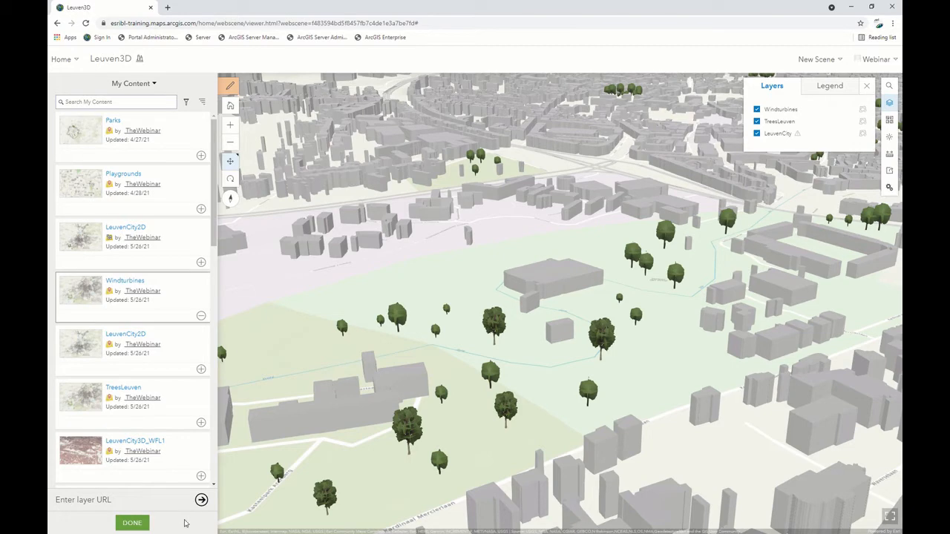
click(132, 522)
Change the drawing style of the Windturbines layer to 3D Object and open its style options
drag(427, 419, 582, 400)
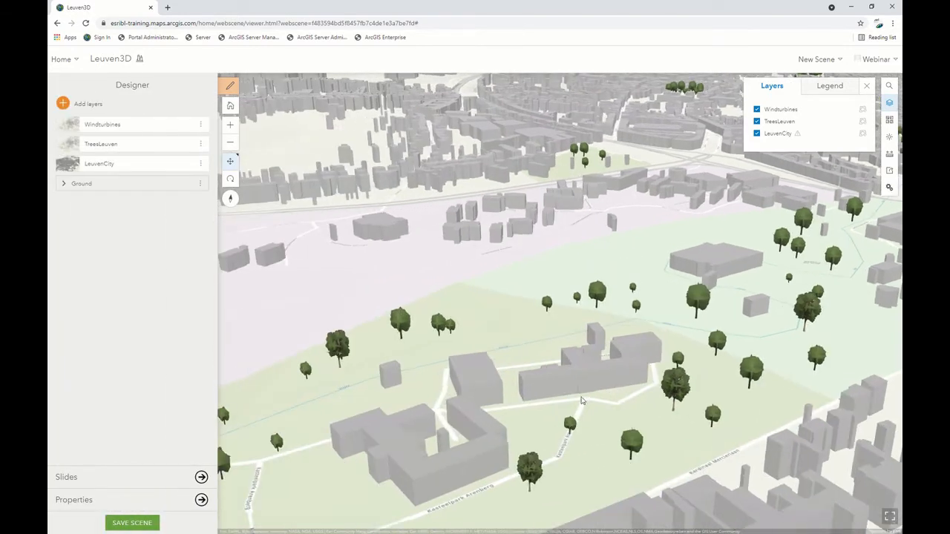
scroll(582, 401, down, 8)
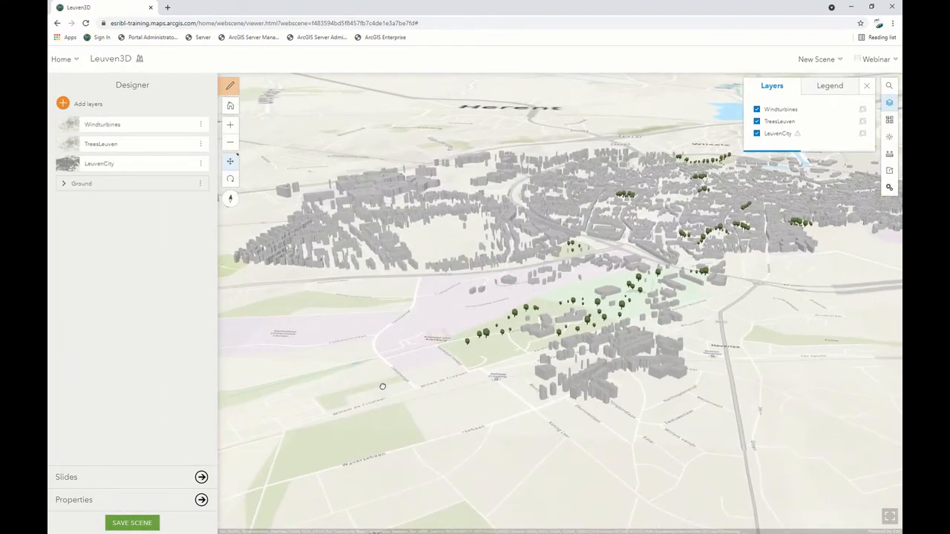
scroll(382, 386, down, 5)
drag(382, 386, 553, 359)
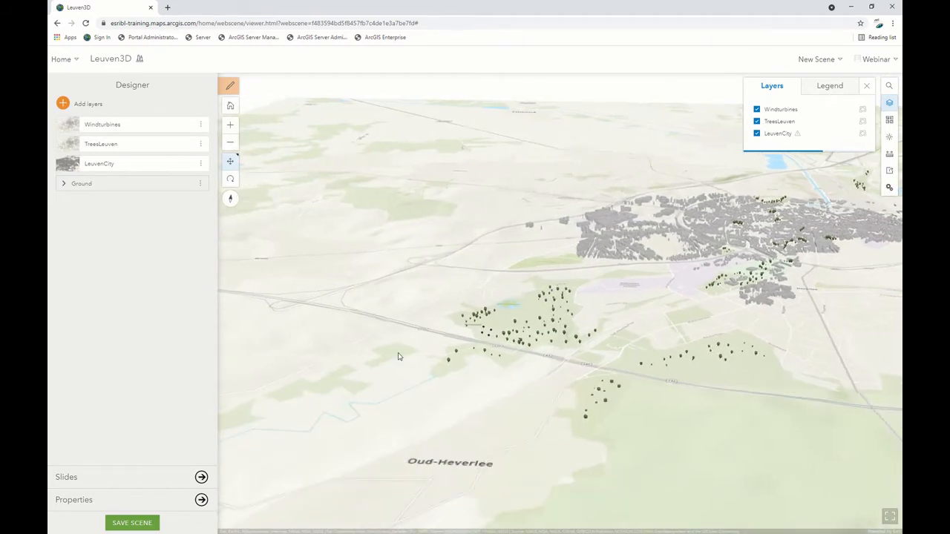
scroll(445, 358, up, 5)
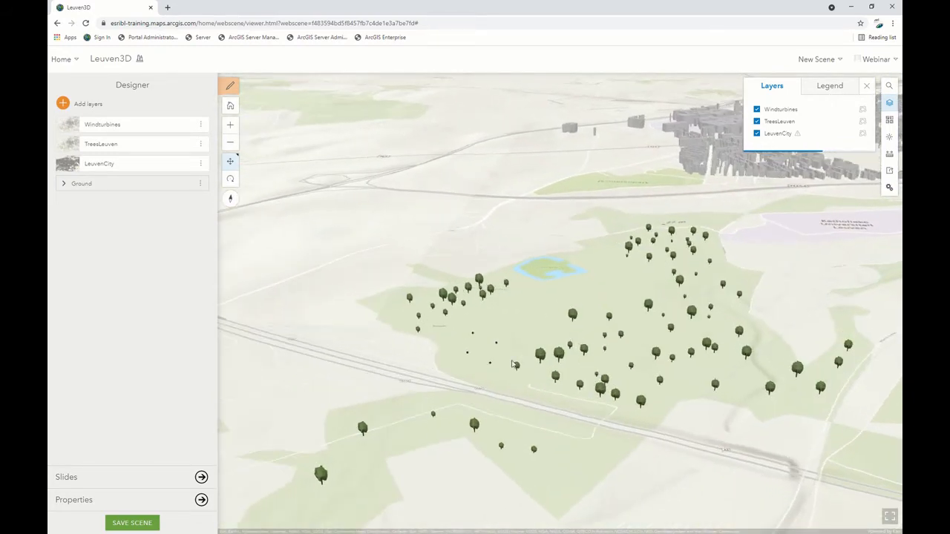
scroll(514, 365, up, 3)
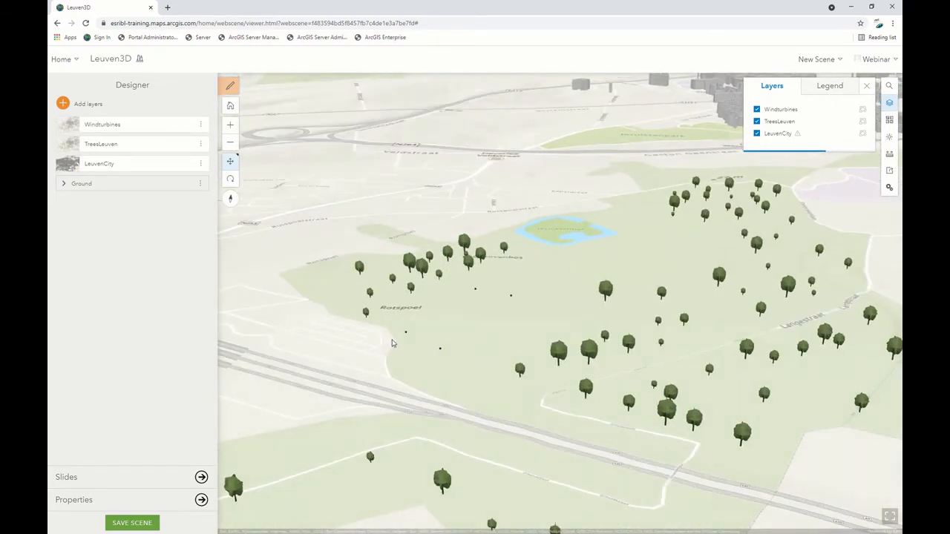
click(201, 124)
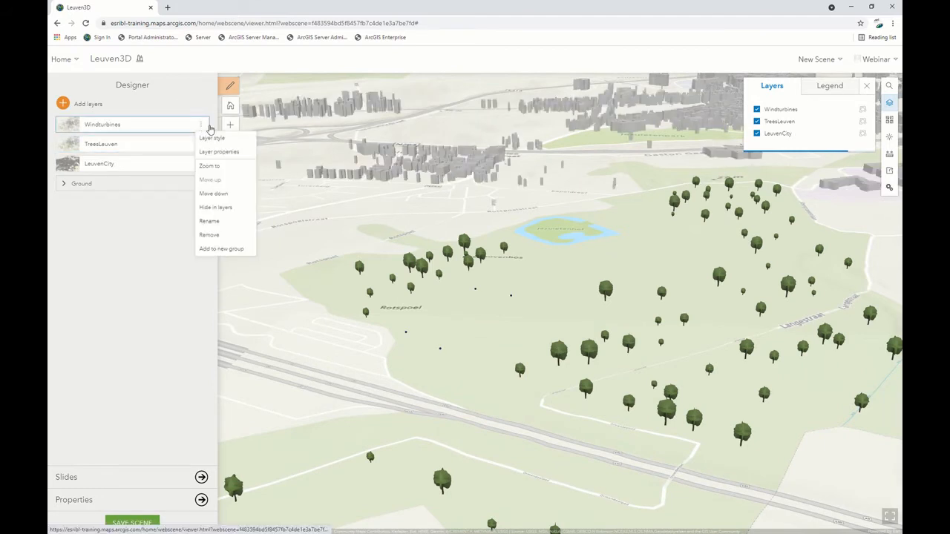
click(221, 139)
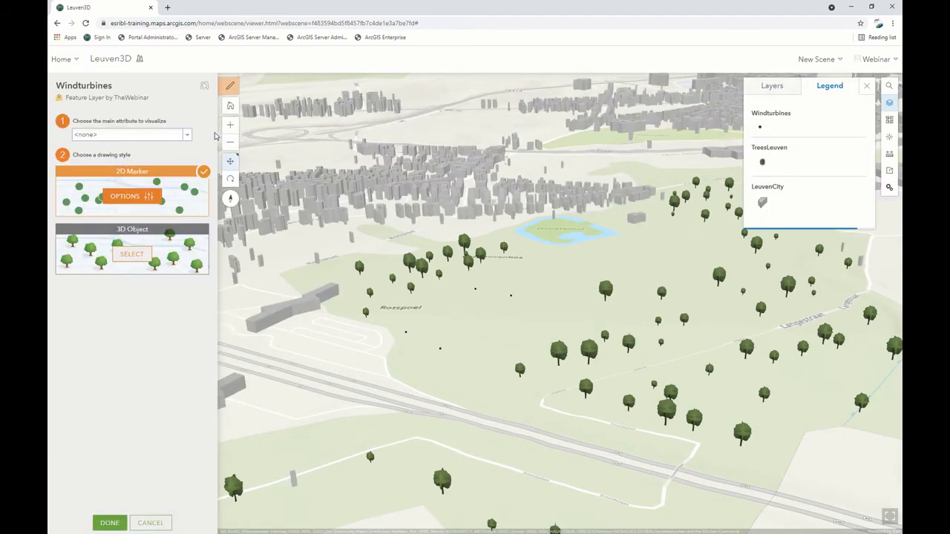
click(134, 254)
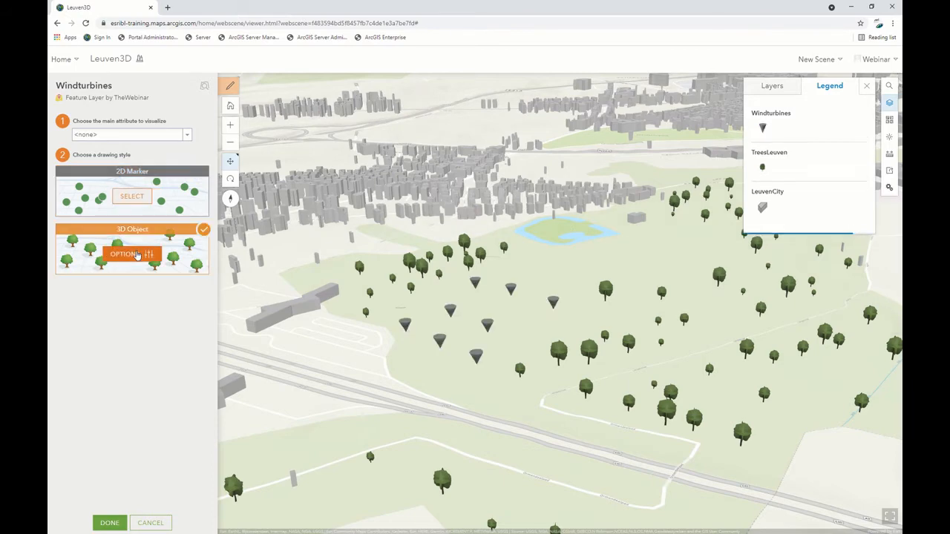
click(137, 254)
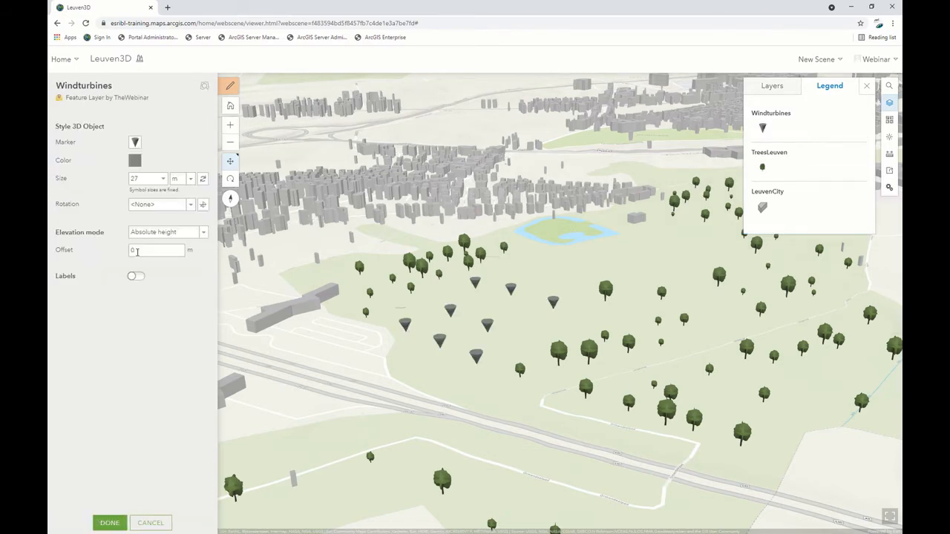
Replace the Windturbines marker with the Wind Turbine symbol from the Infrastructure category
click(135, 144)
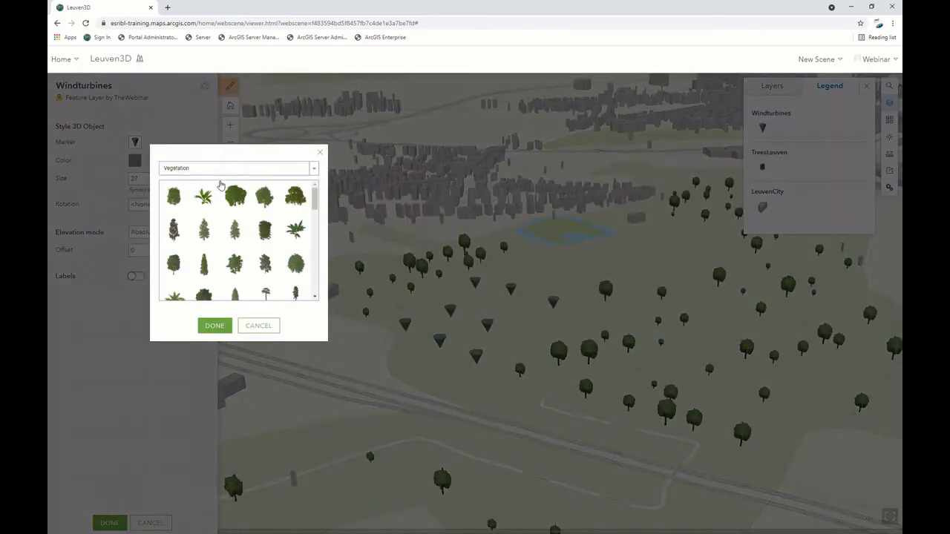
click(220, 169)
click(191, 187)
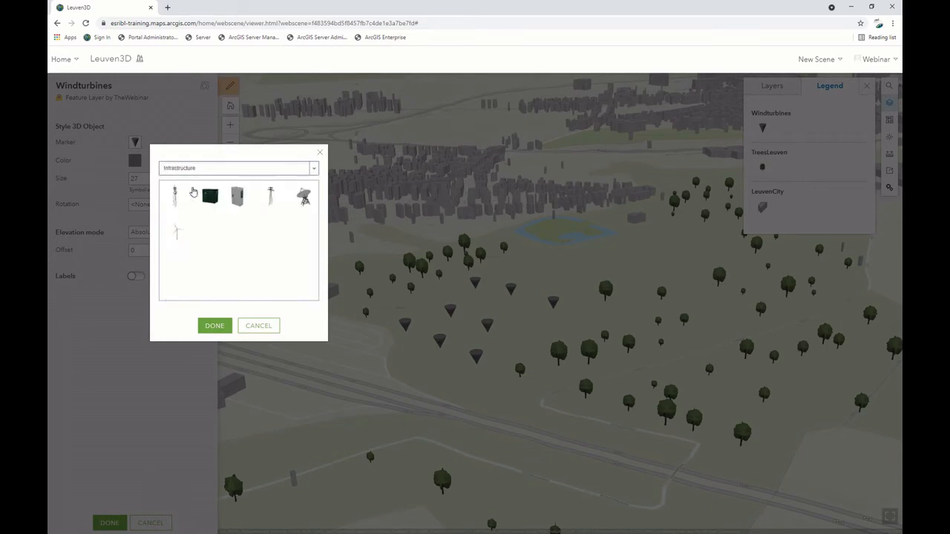
click(176, 230)
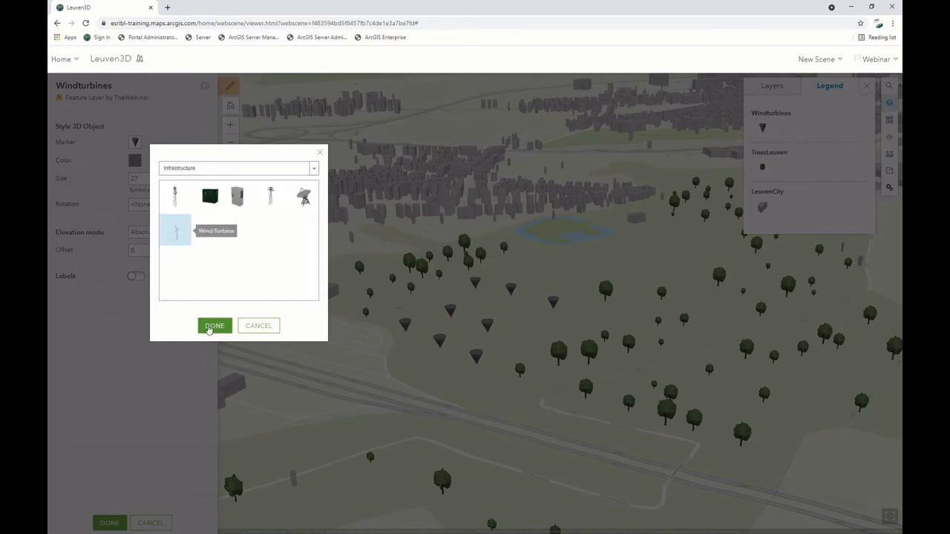
click(213, 325)
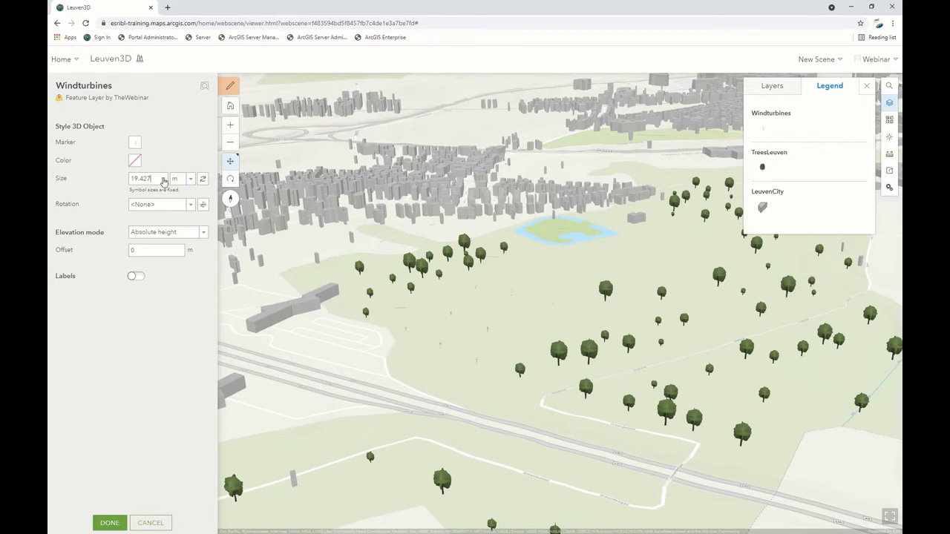
Base the Windturbines symbol size on HeightWind in metres, set its elevation mode to On the ground, and finish the layer styling
click(163, 179)
click(158, 202)
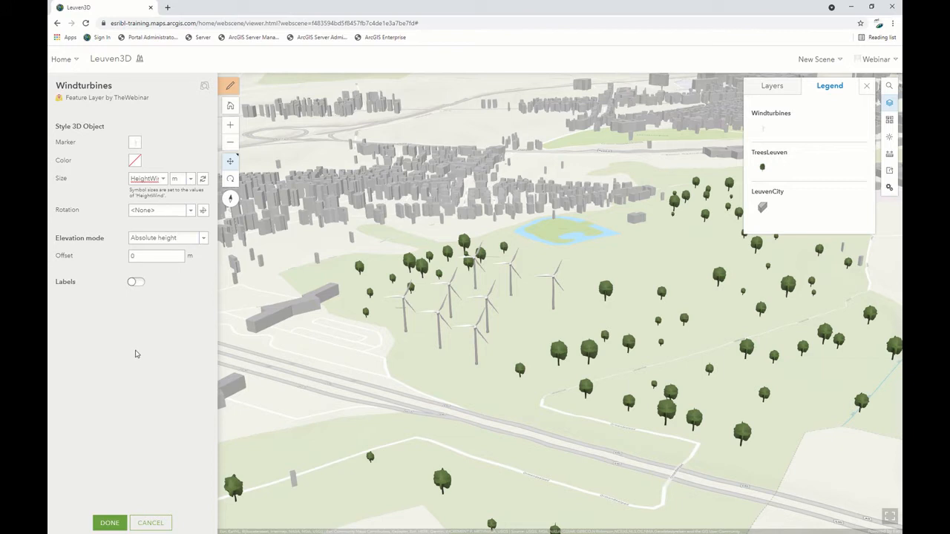
click(189, 238)
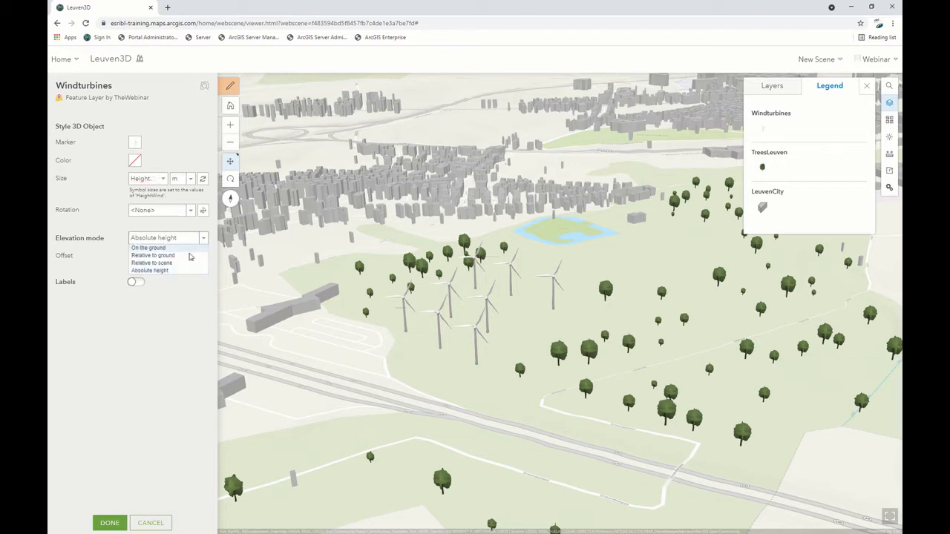
click(191, 249)
click(109, 523)
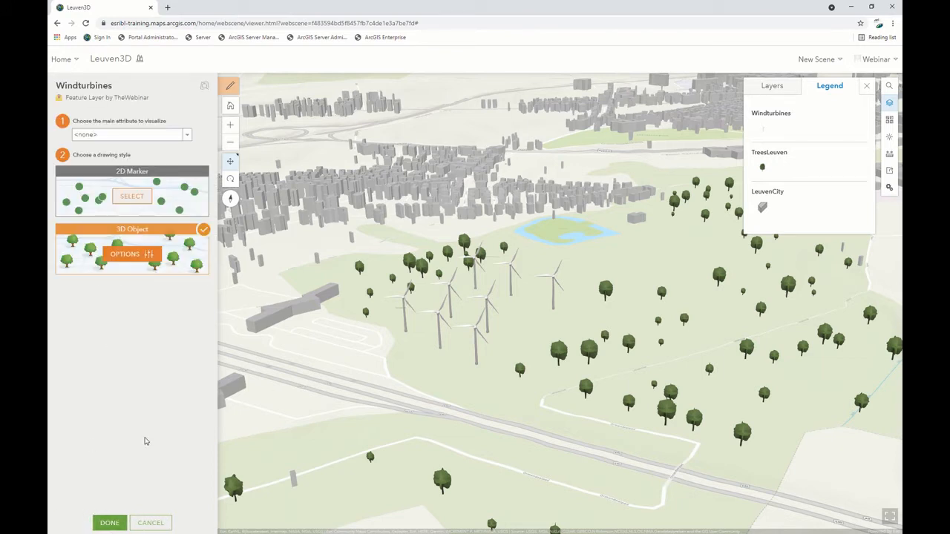
click(109, 523)
Examine the wind turbines and surrounding trees up close from several angles, including a low one facing the city
scroll(470, 344, up, 3)
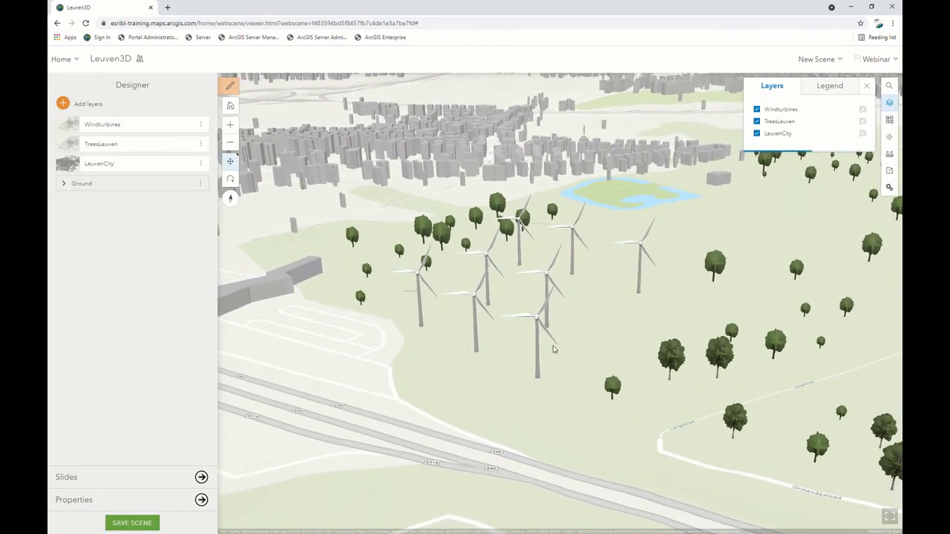
drag(489, 346, 452, 368)
drag(560, 357, 445, 348)
scroll(657, 275, down, 4)
right_drag(660, 276, 723, 201)
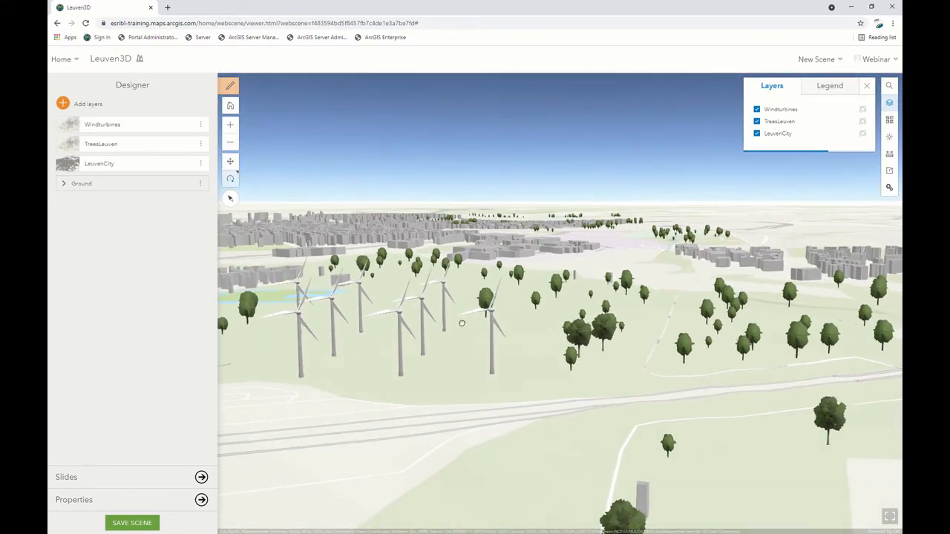
right_drag(462, 322, 466, 251)
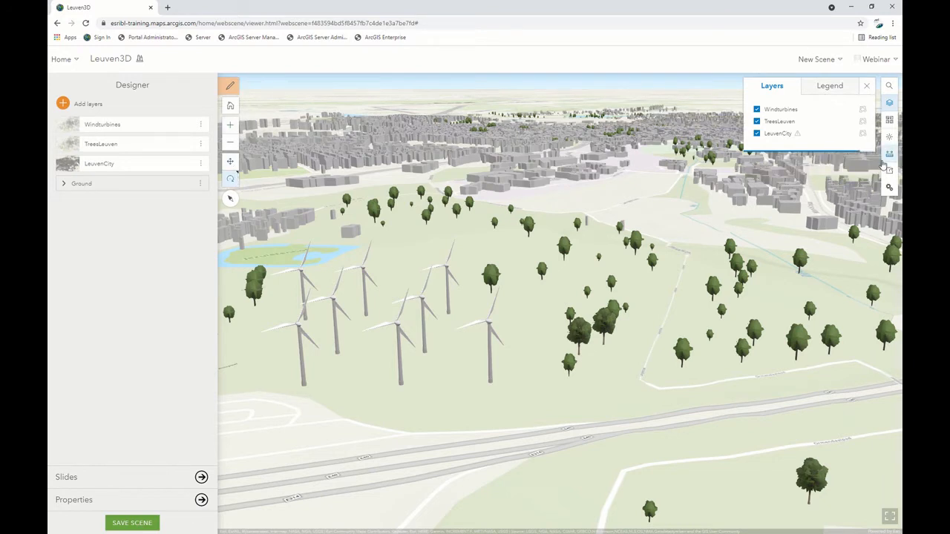
click(892, 121)
click(890, 120)
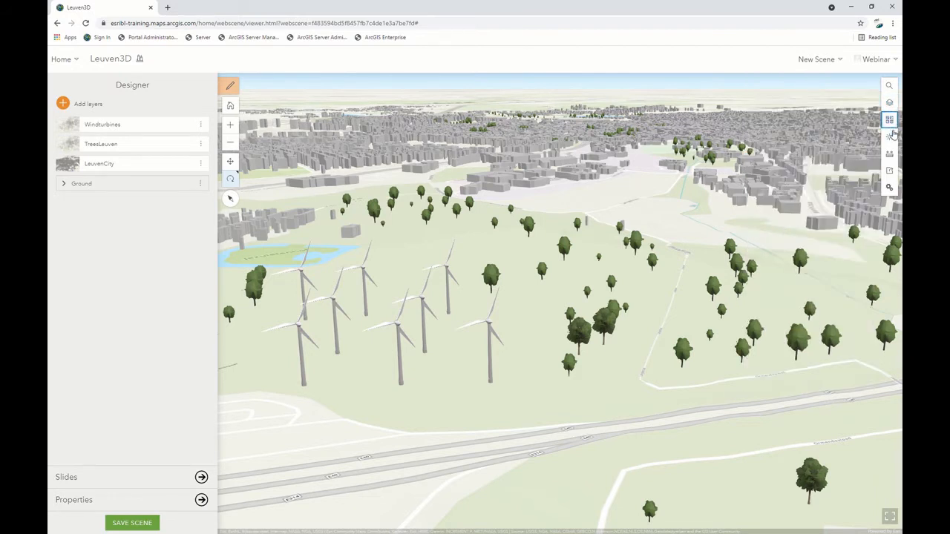
Set the scene's daylight time to about 3:15 PM and turn on shadows
click(889, 137)
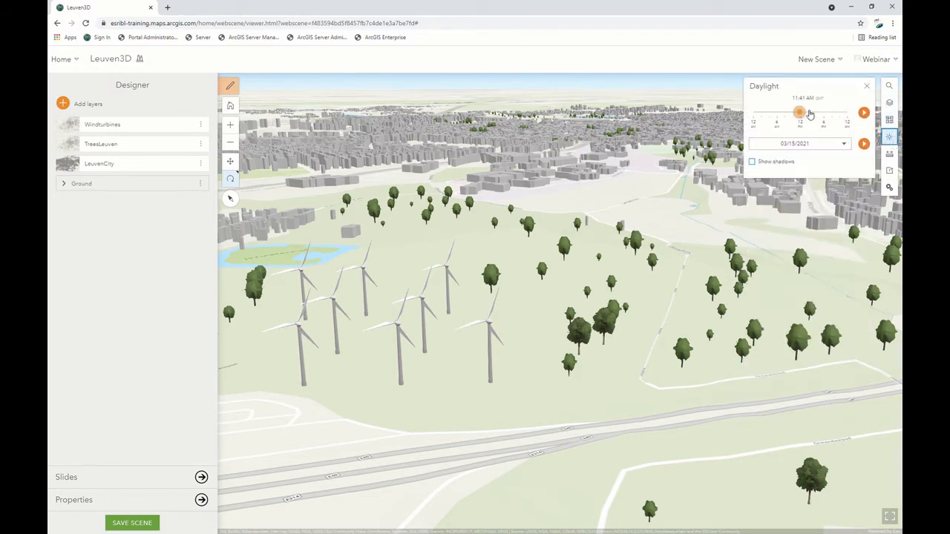
mouse_move(800, 110)
mouse_down()
mouse_move(830, 112)
mouse_move(812, 111)
mouse_up()
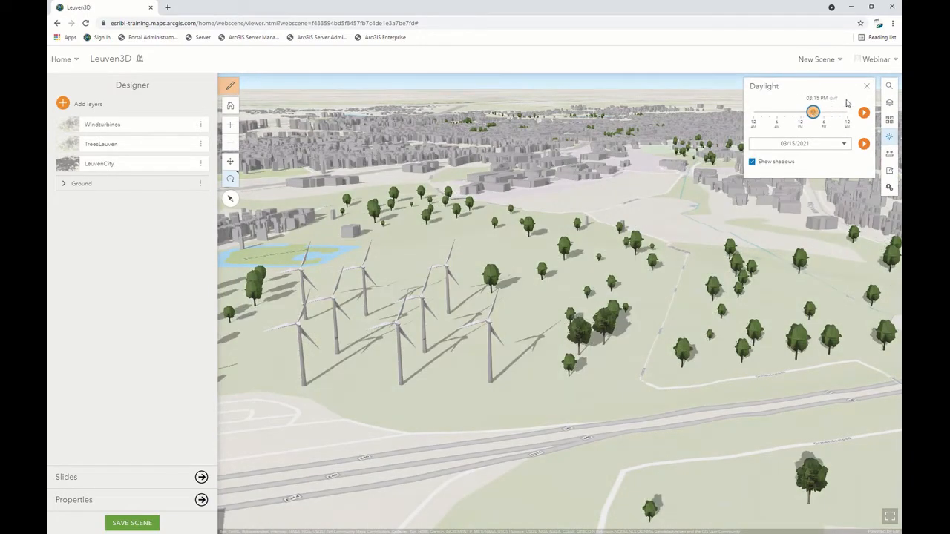
click(868, 88)
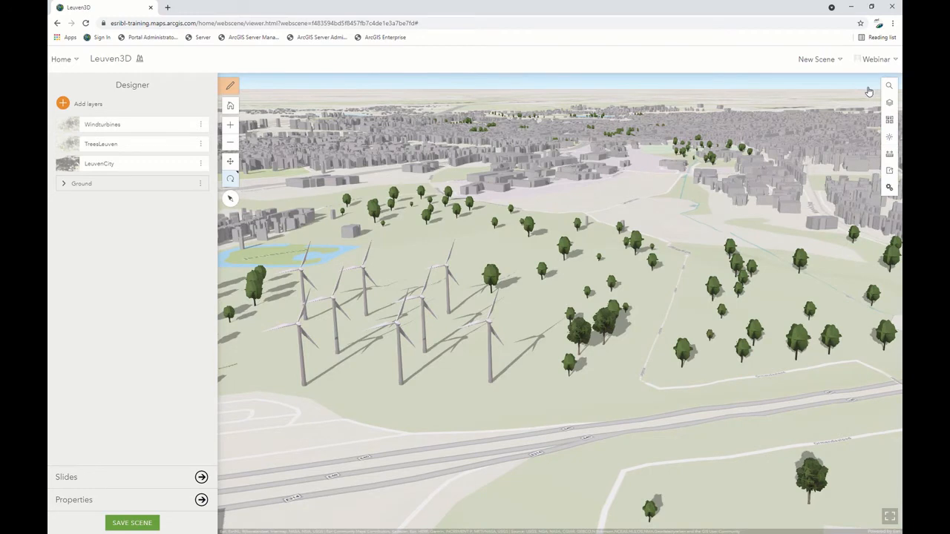
Look at the available analysis tools, and bring back the scene's layer list
click(890, 154)
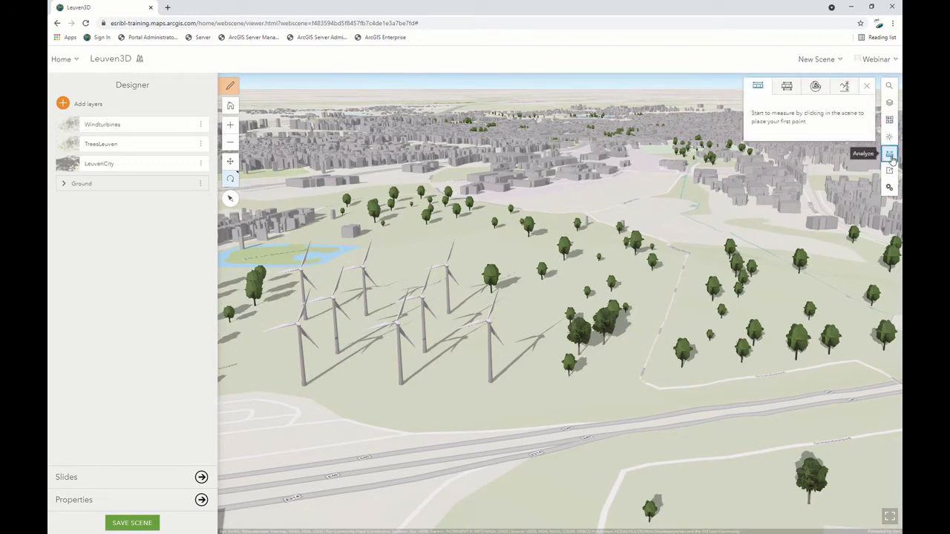
click(889, 155)
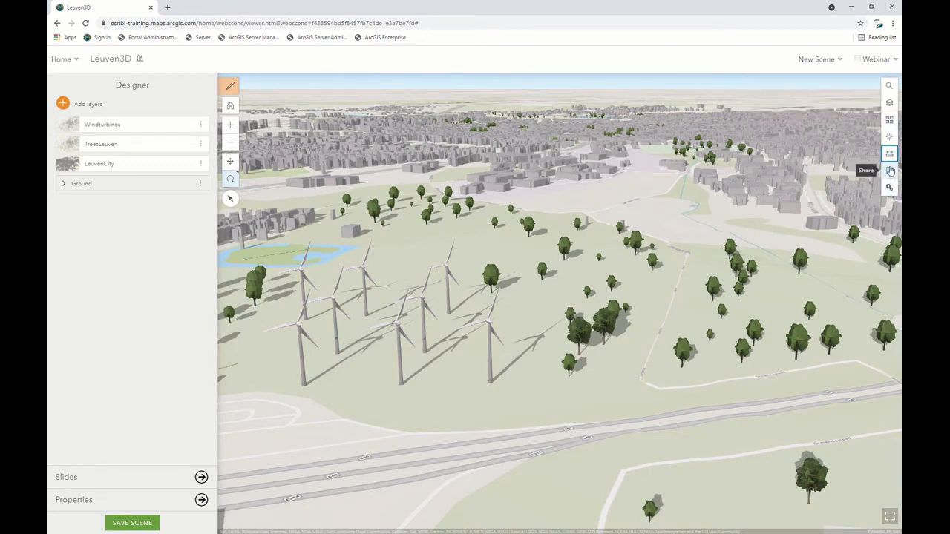
click(889, 102)
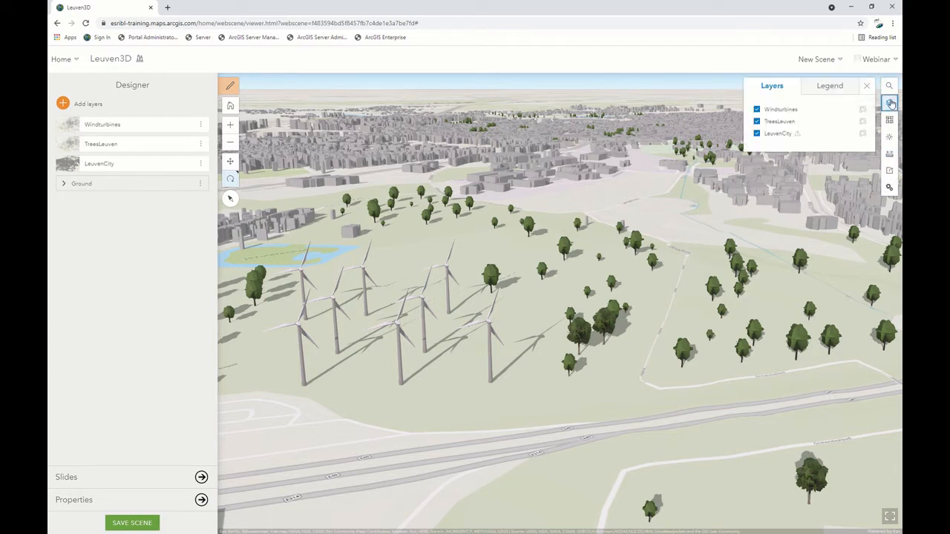
Switch the Windturbines layer off and back on, and look at the scene's legend
click(756, 109)
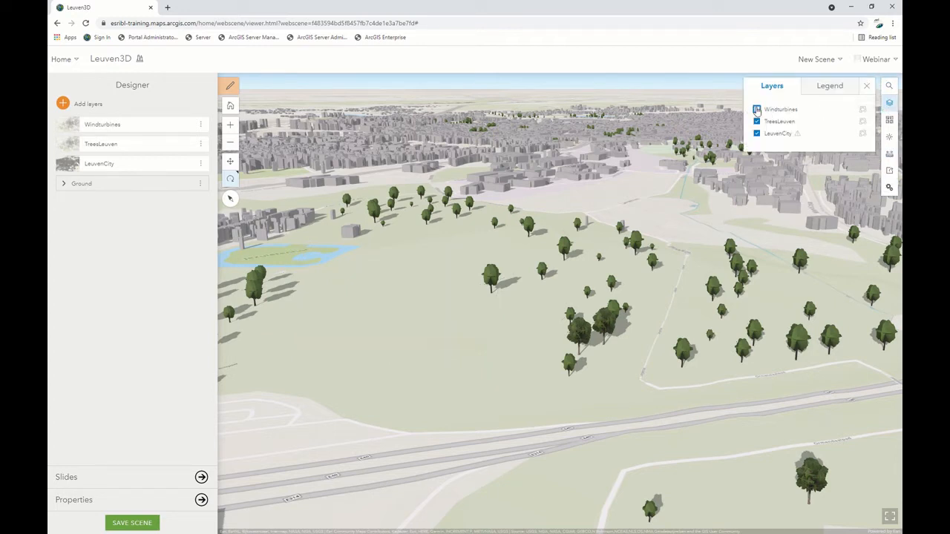
click(756, 109)
click(812, 86)
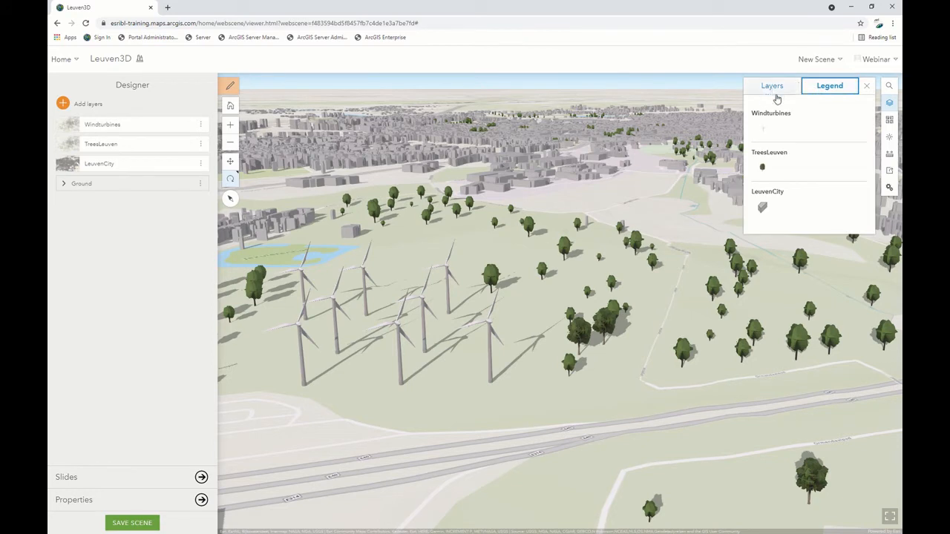
click(776, 87)
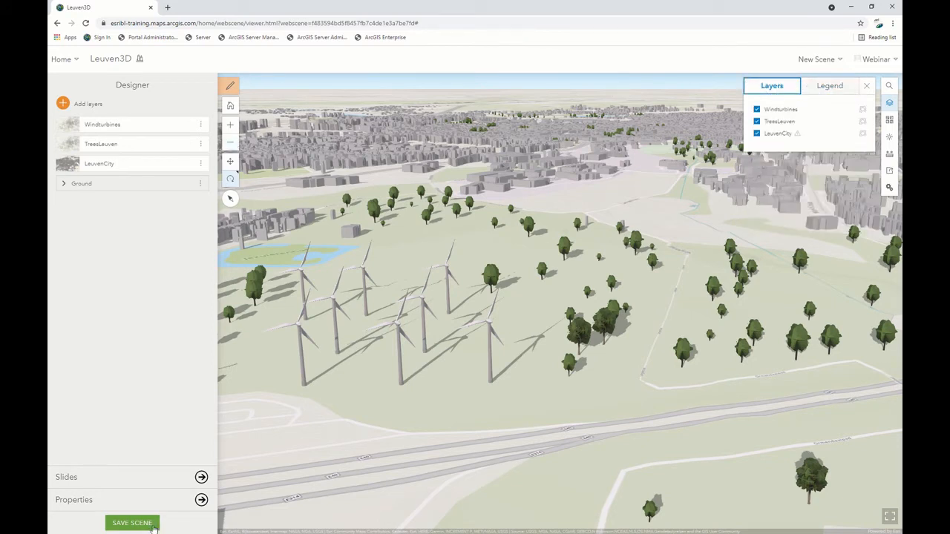
Capture a slide of Leuven's city centre seen from above and name it Centre
click(101, 483)
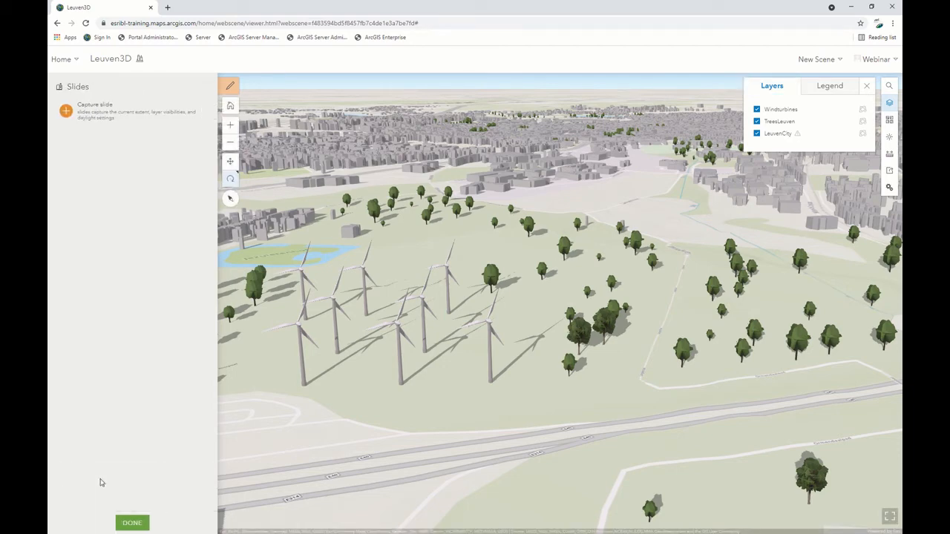
drag(426, 350, 470, 356)
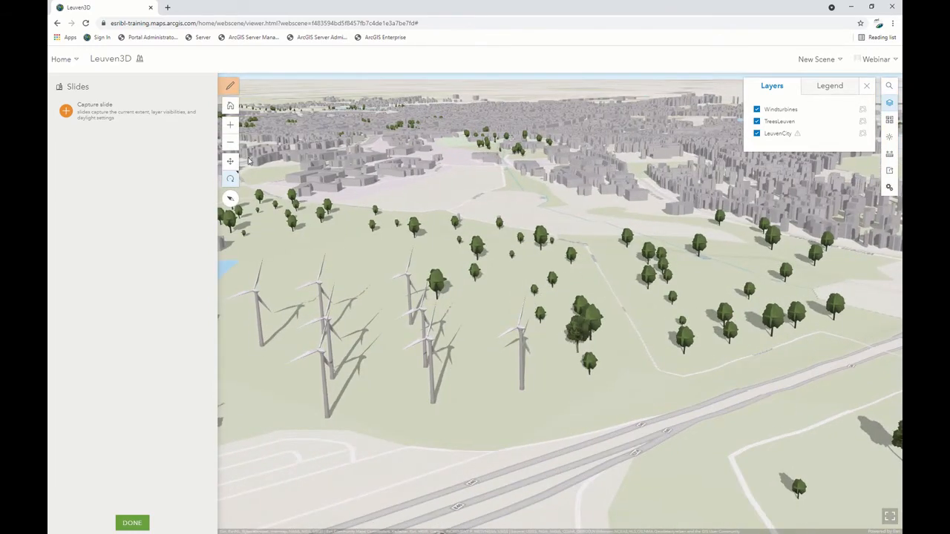
click(230, 163)
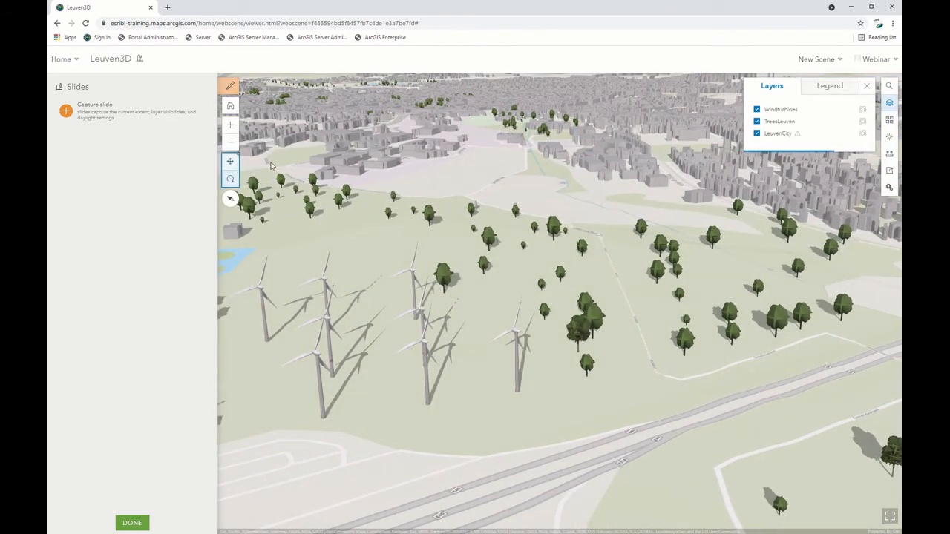
drag(452, 171, 470, 275)
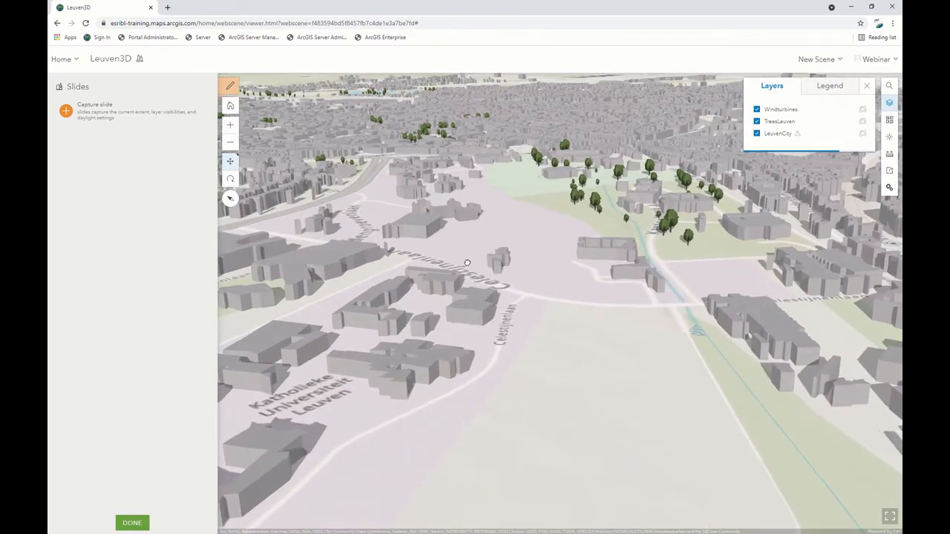
scroll(469, 271, down, 3)
scroll(474, 281, up, 5)
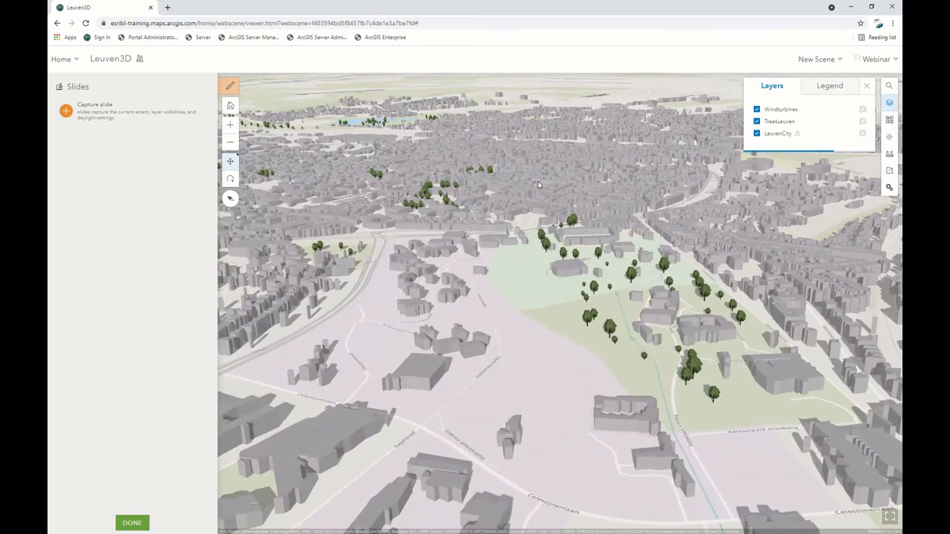
mouse_move(565, 241)
mouse_down()
mouse_move(580, 260)
mouse_move(581, 251)
mouse_up()
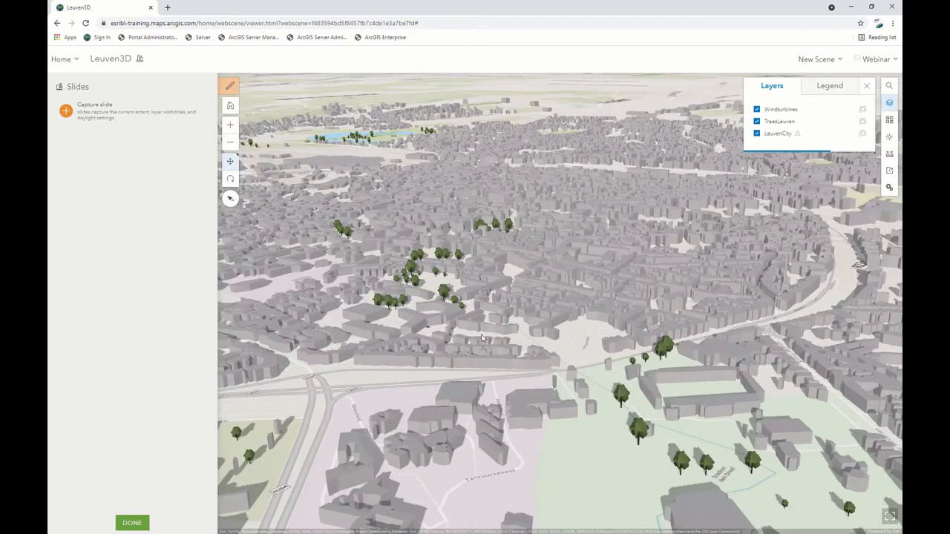
drag(481, 338, 572, 372)
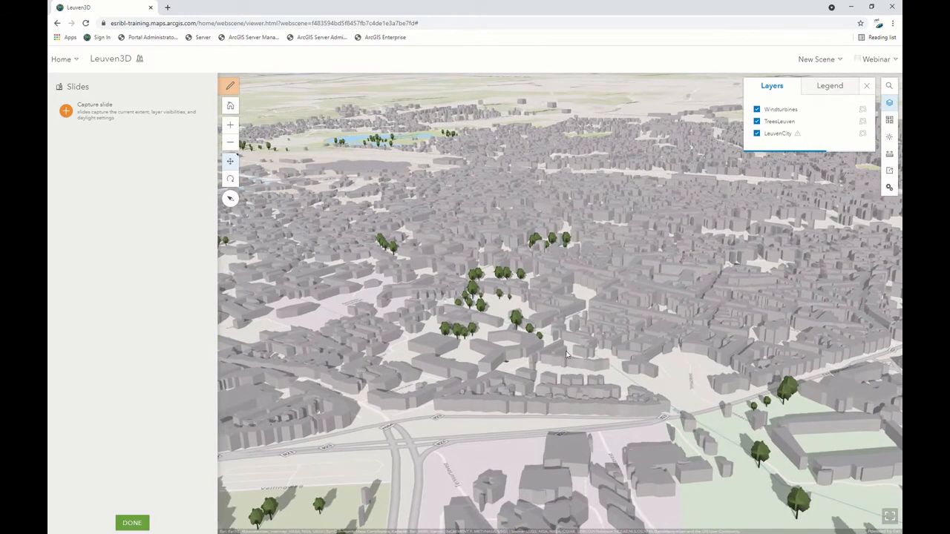
click(66, 111)
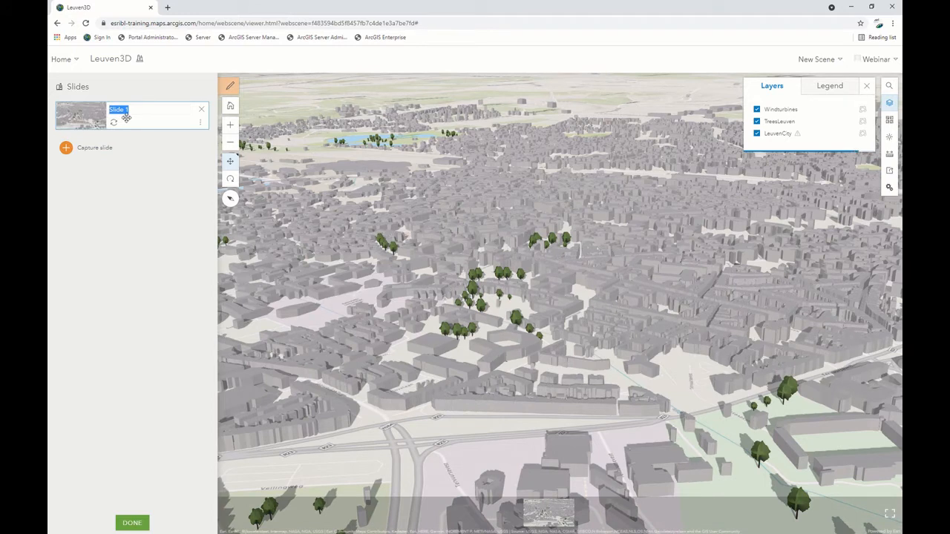
text(Centre)
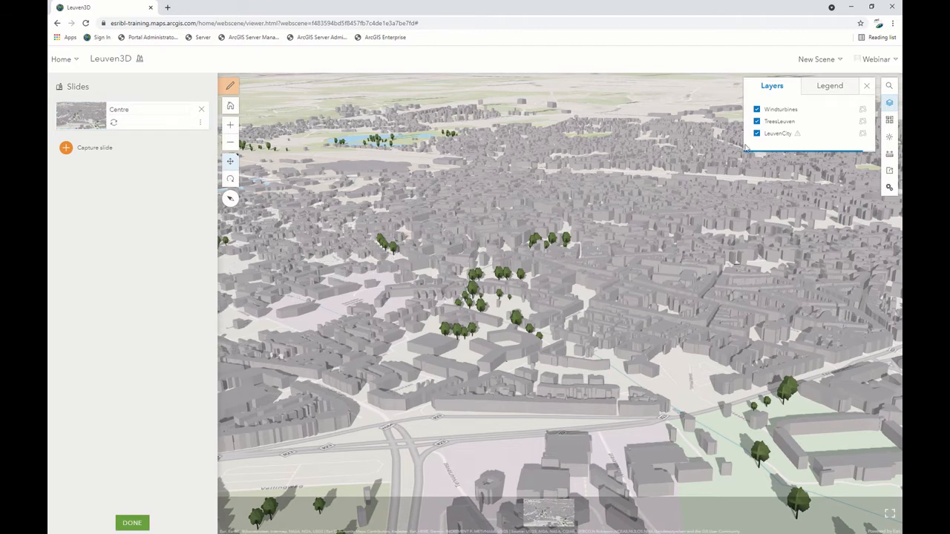
Hide the Windturbines and TreesLeuven layers and update the Centre slide with that layer visibility
click(757, 109)
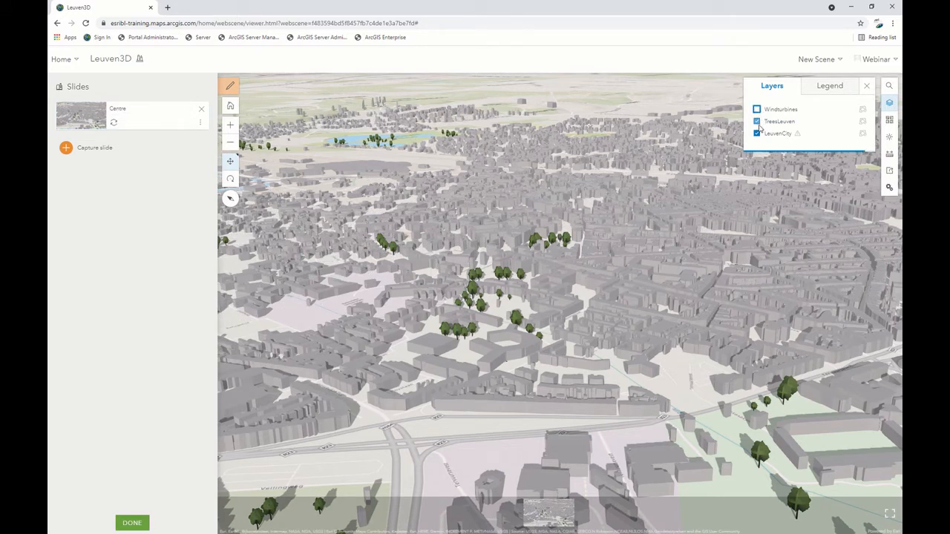
click(757, 122)
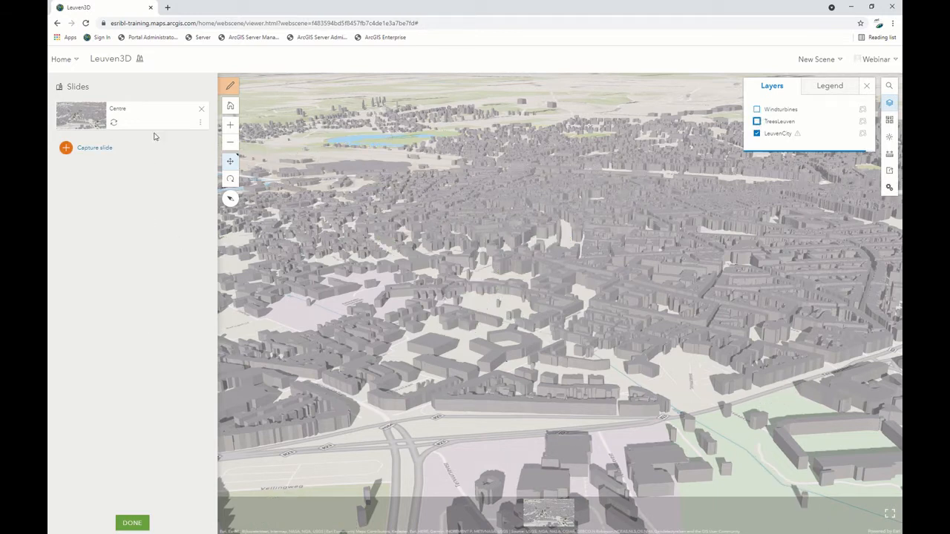
click(201, 123)
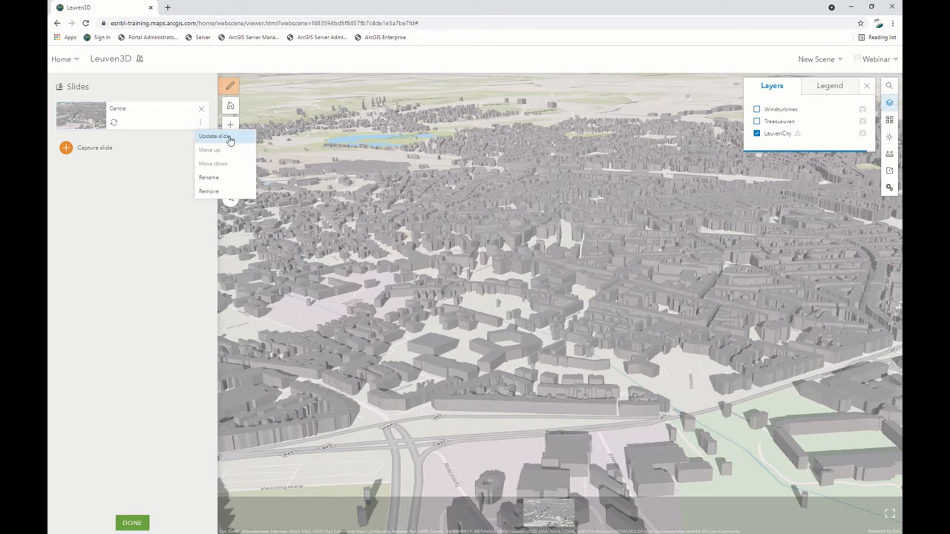
click(215, 136)
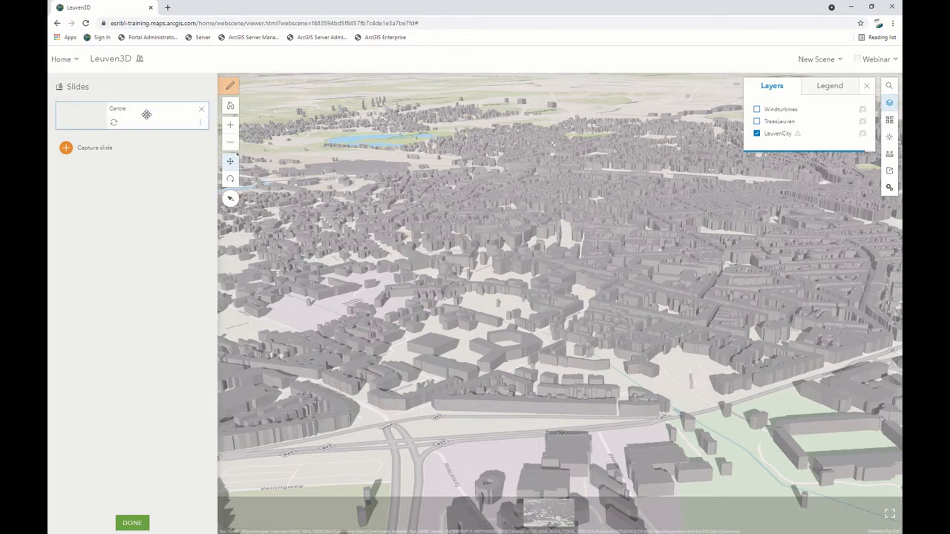
click(203, 125)
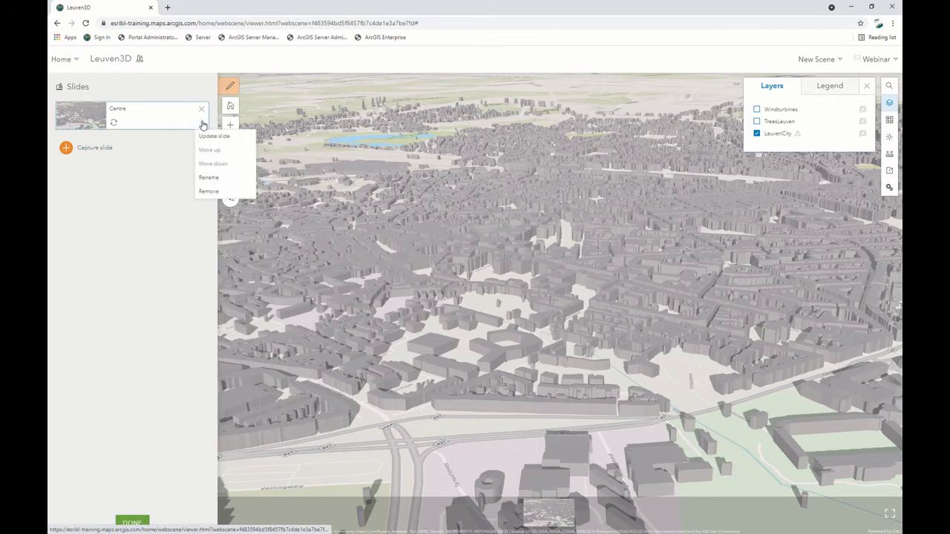
click(147, 186)
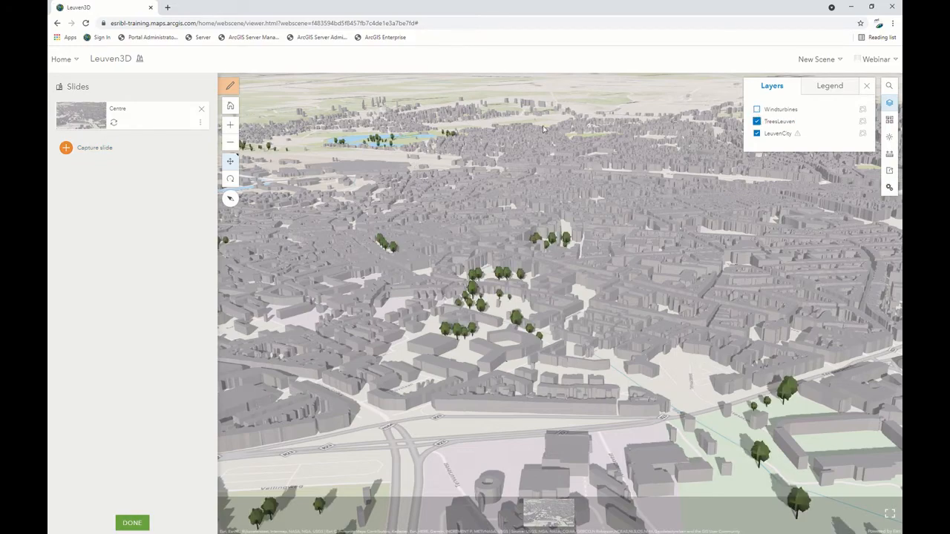
With only the TreesLeuven layer shown, capture the park with its ponds as a slide named Parc and update it
drag(459, 132, 549, 191)
scroll(447, 337, up, 2)
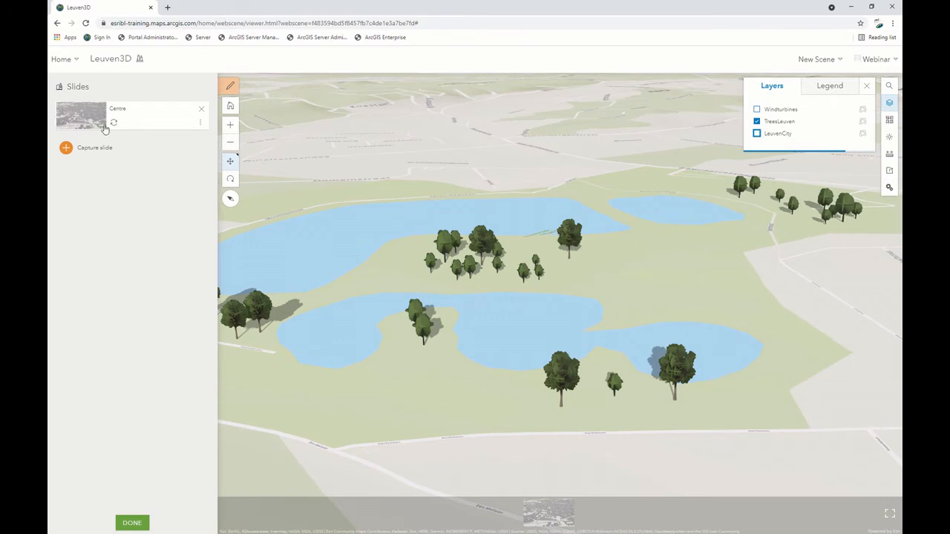
click(95, 148)
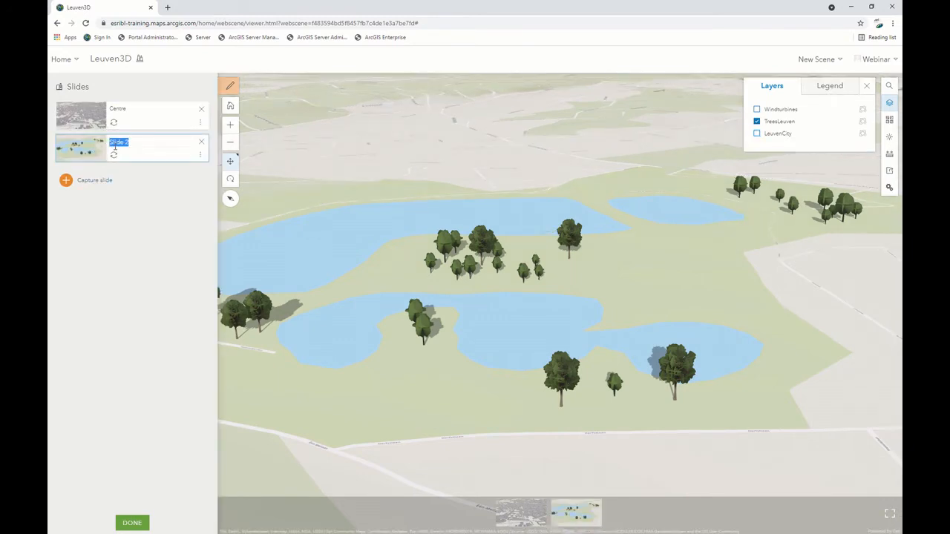
text(Parc)
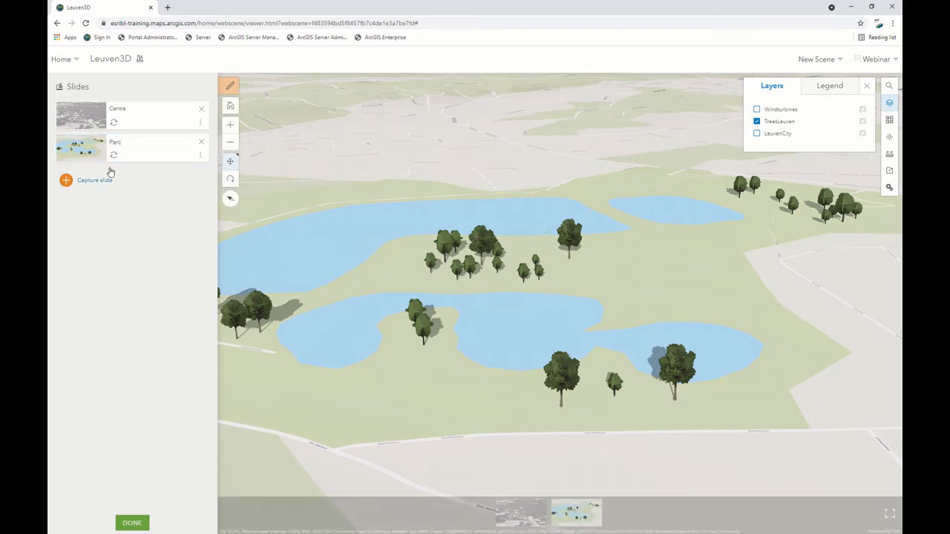
click(200, 156)
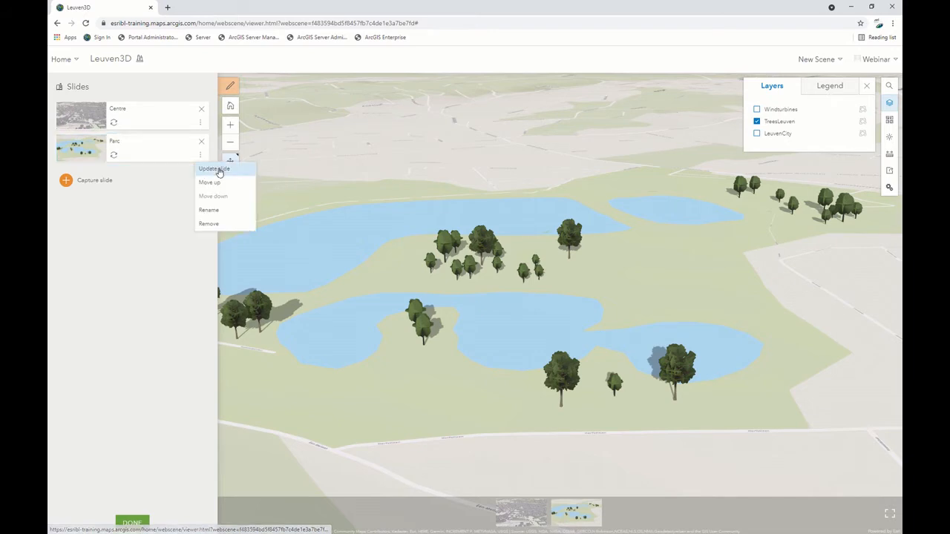
click(214, 169)
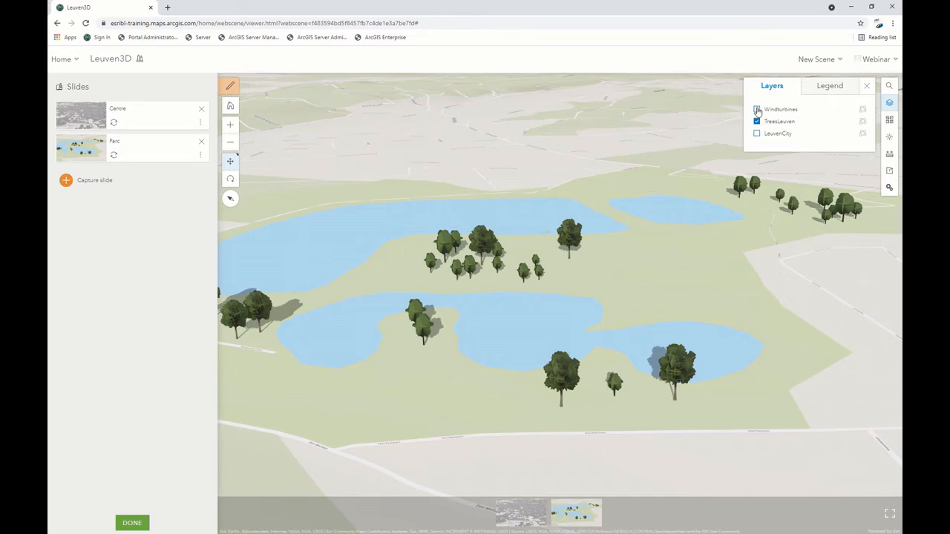
Show the Windturbines and LeuvenCity layers, capture the wind turbine site as a slide named Projet, and finish editing the slides
click(756, 109)
click(757, 133)
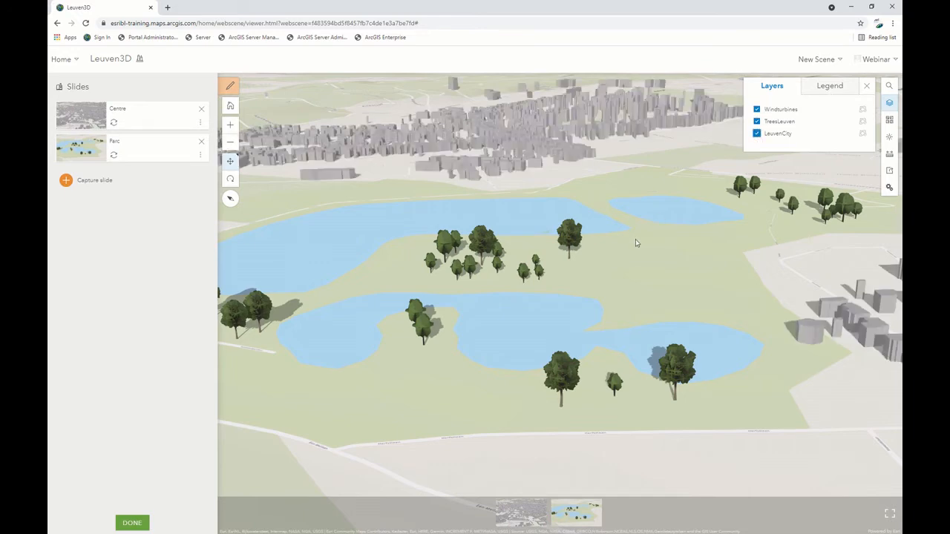
scroll(635, 239, down, 5)
scroll(635, 239, down, 2)
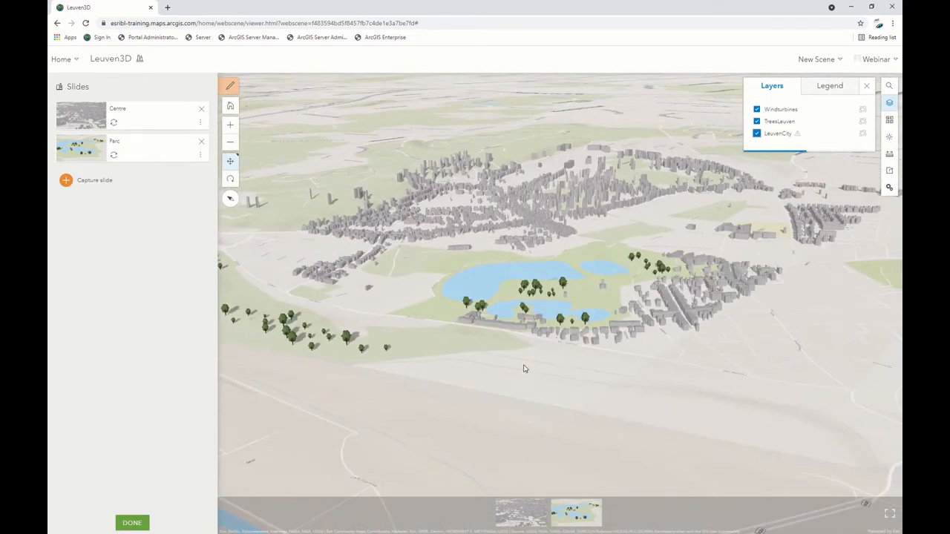
scroll(522, 364, down, 3)
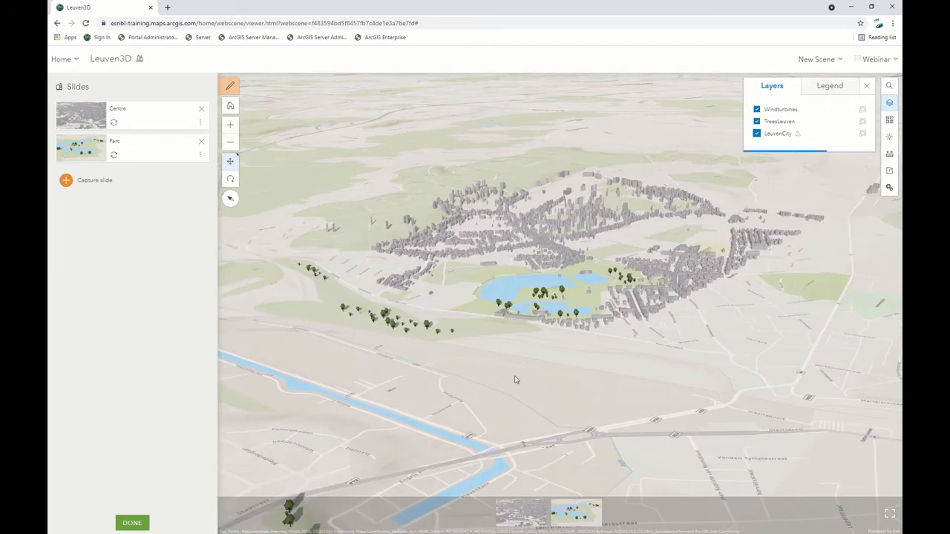
scroll(508, 358, up, 5)
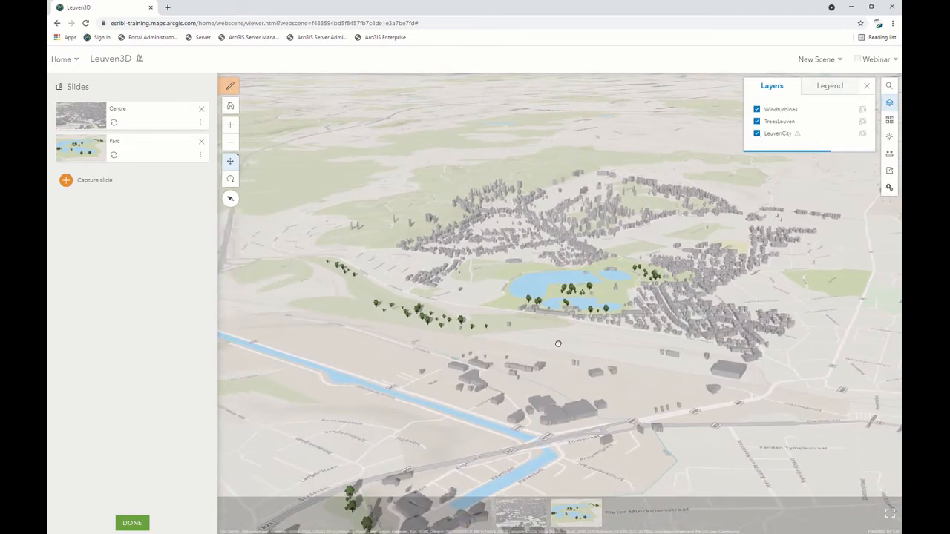
scroll(581, 313, down, 3)
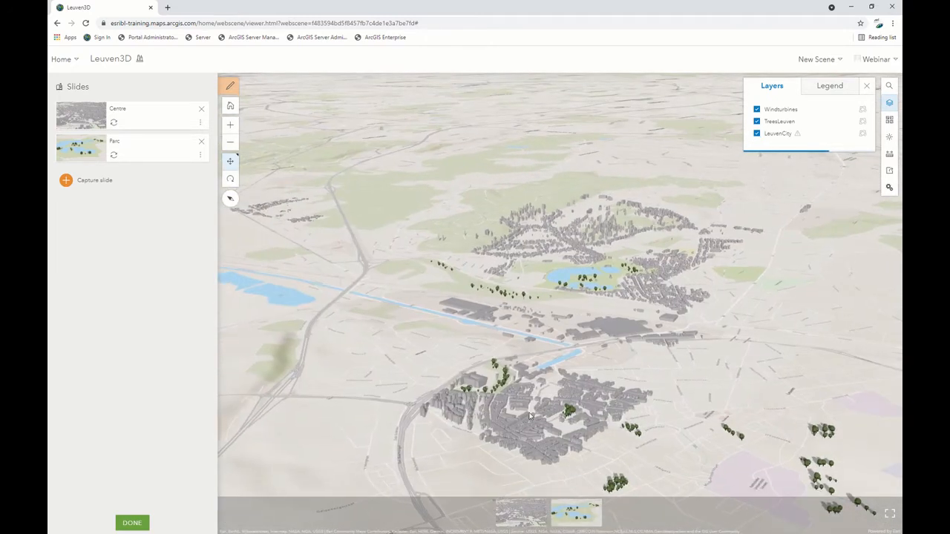
drag(758, 483, 598, 242)
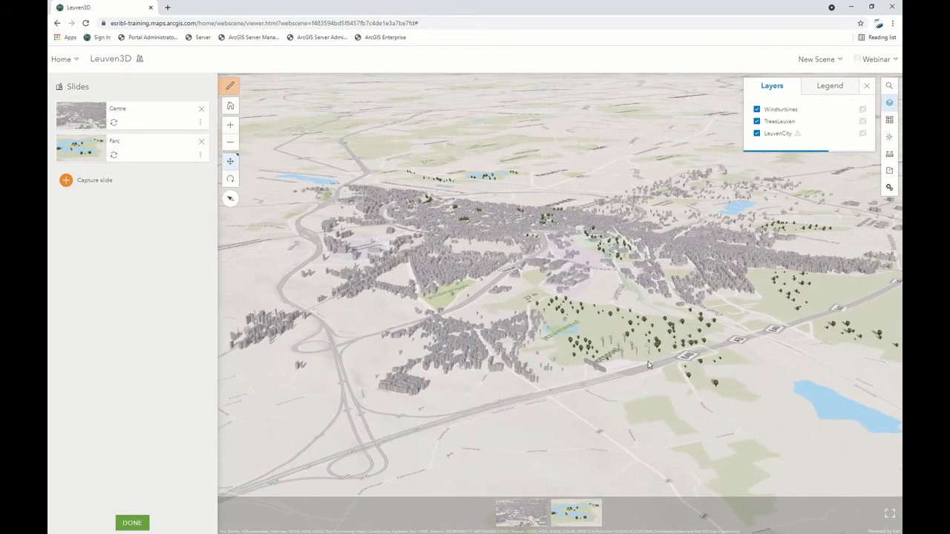
scroll(646, 361, up, 4)
scroll(647, 362, up, 4)
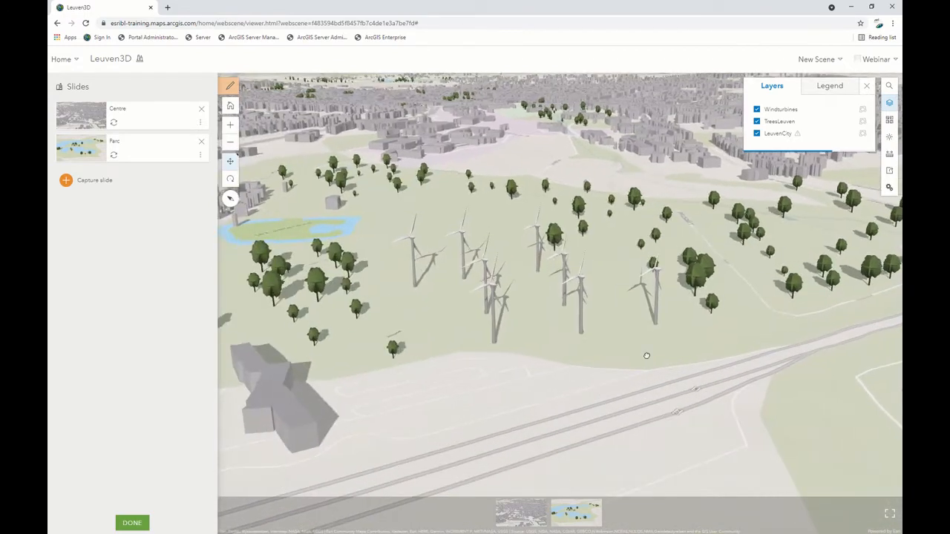
drag(606, 360, 619, 362)
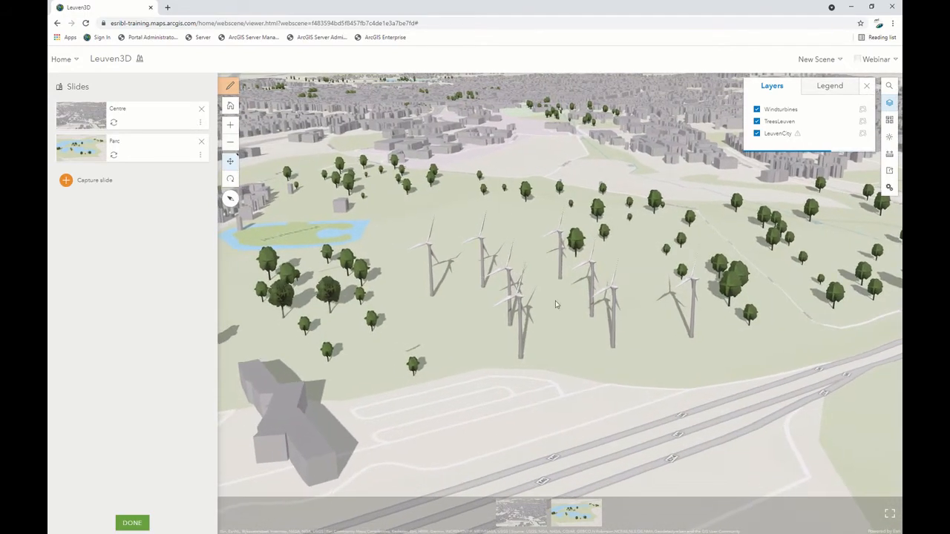
click(67, 180)
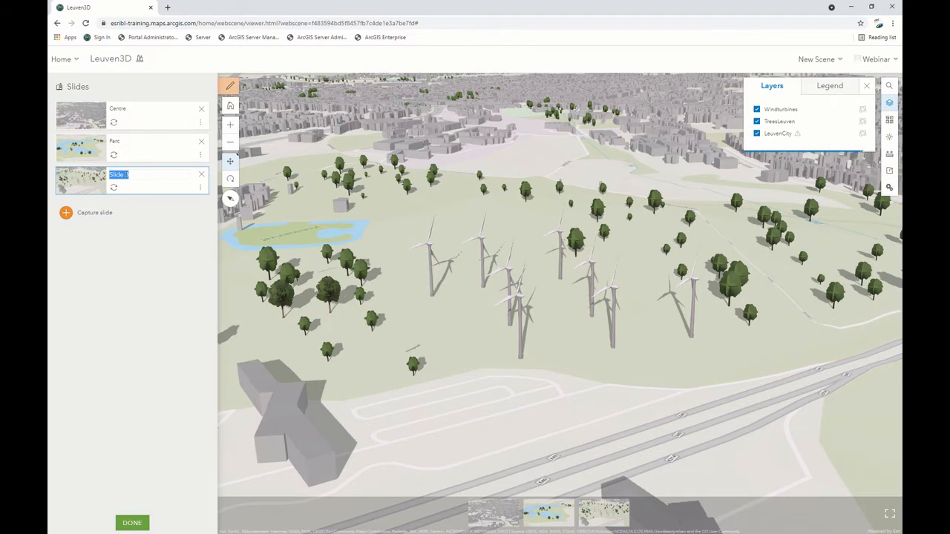
text(Plojet)
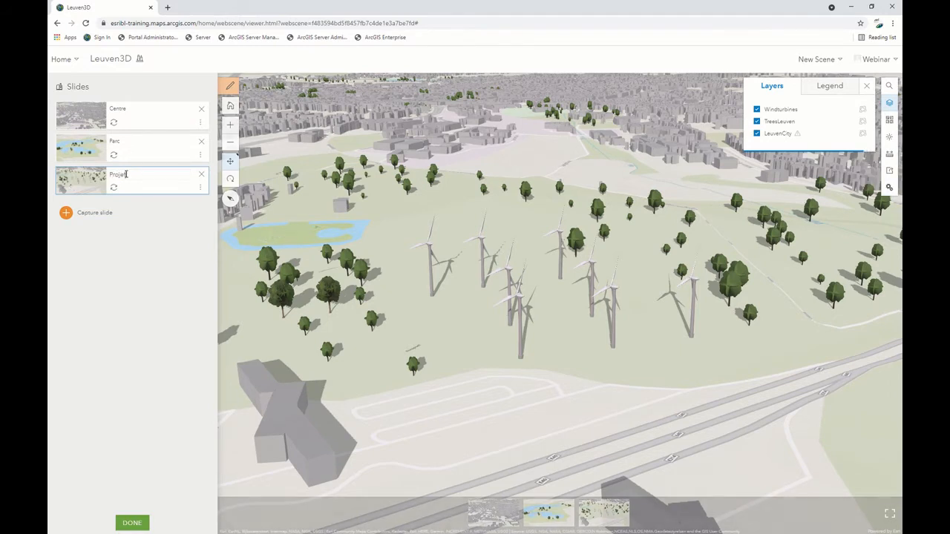
click(119, 244)
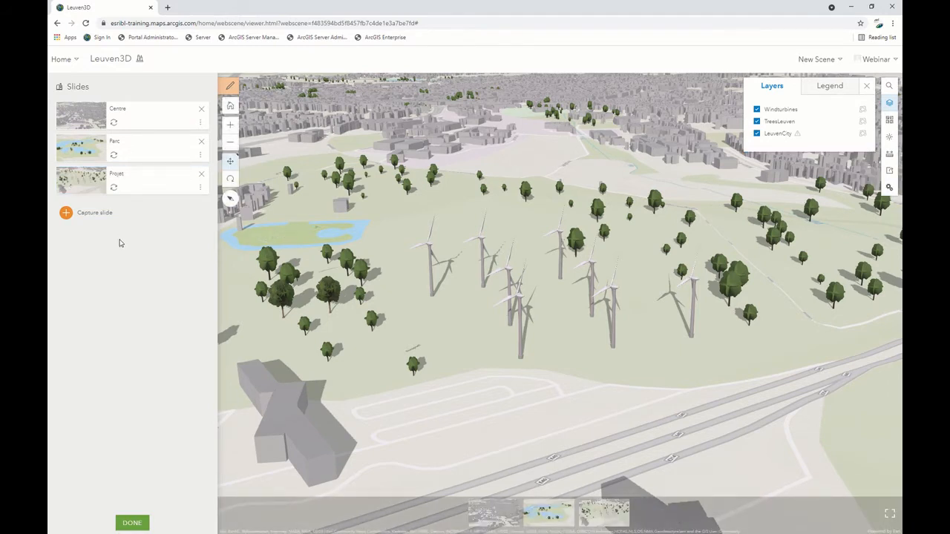
click(132, 523)
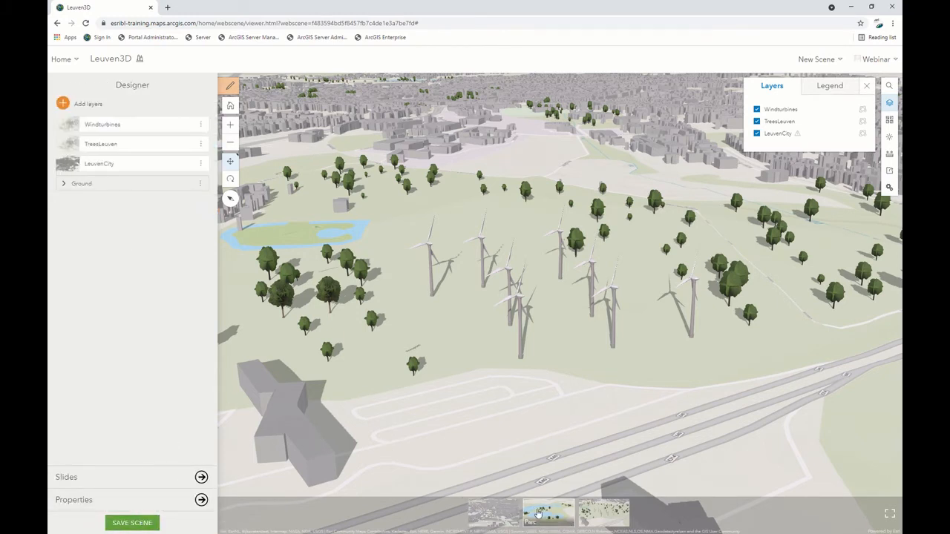
Preview the Centre, Parc and Projet slides in turn, checking each slide's view and layer visibility
click(492, 518)
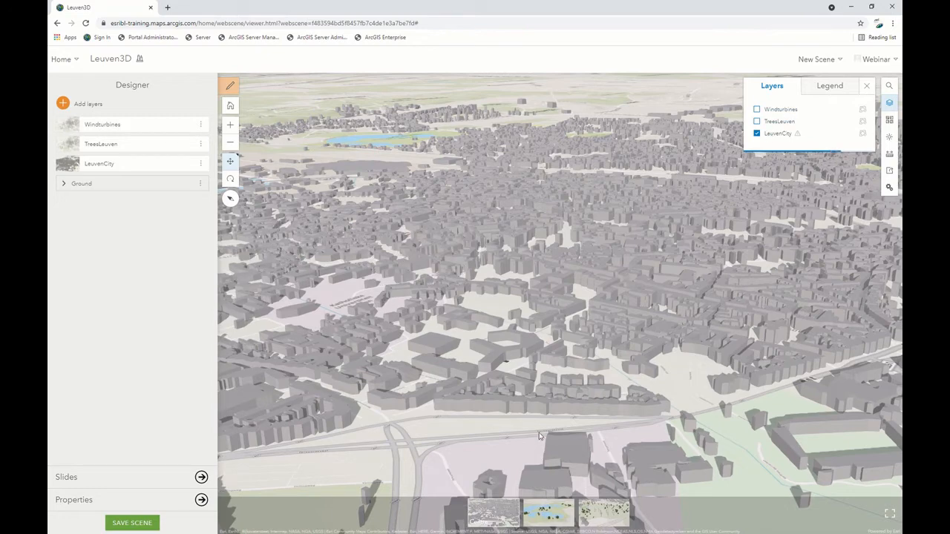
click(546, 512)
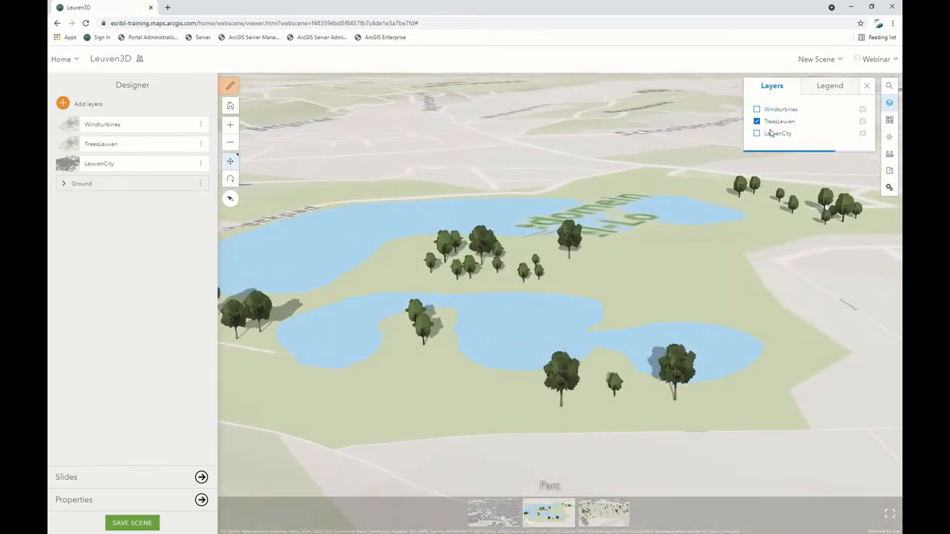
click(606, 523)
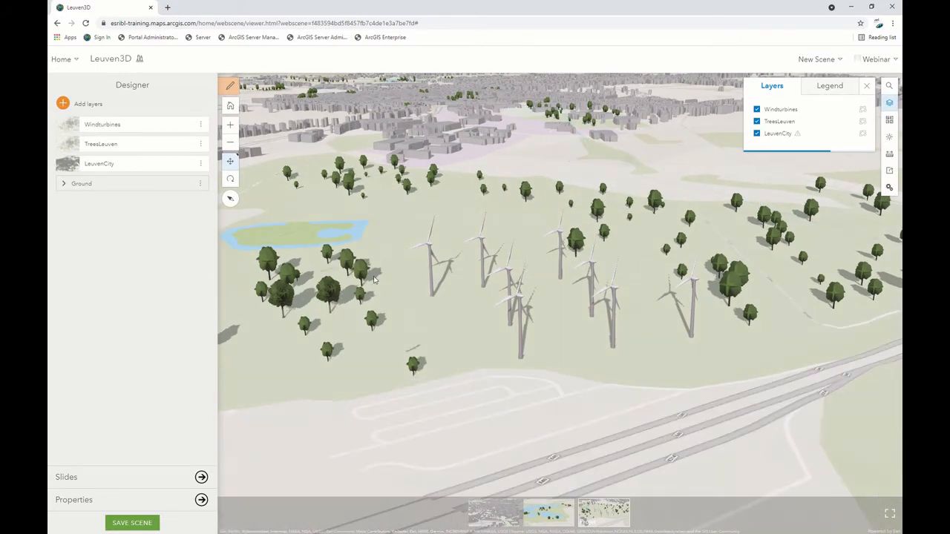
Change the scene's title to Leuven3D_Webinar in its properties
click(185, 501)
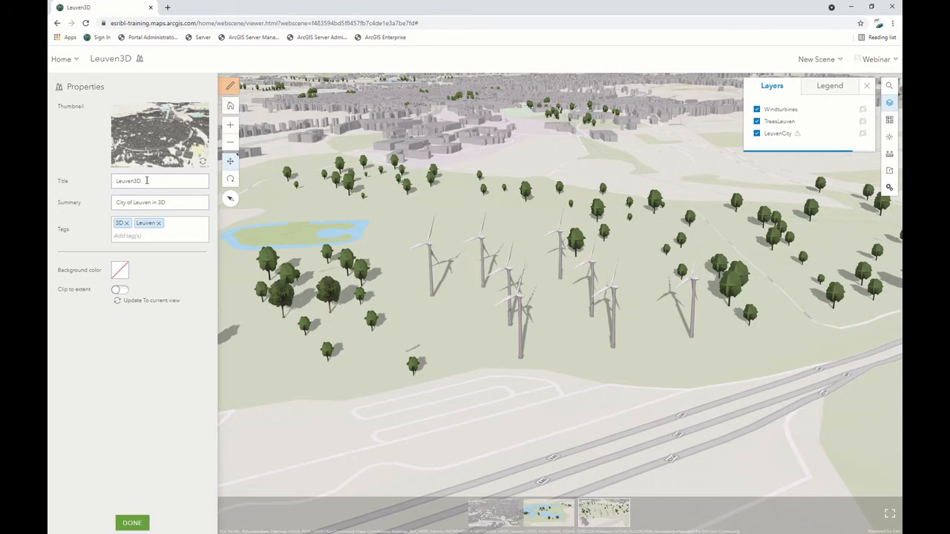
click(144, 181)
text(_Webinar)
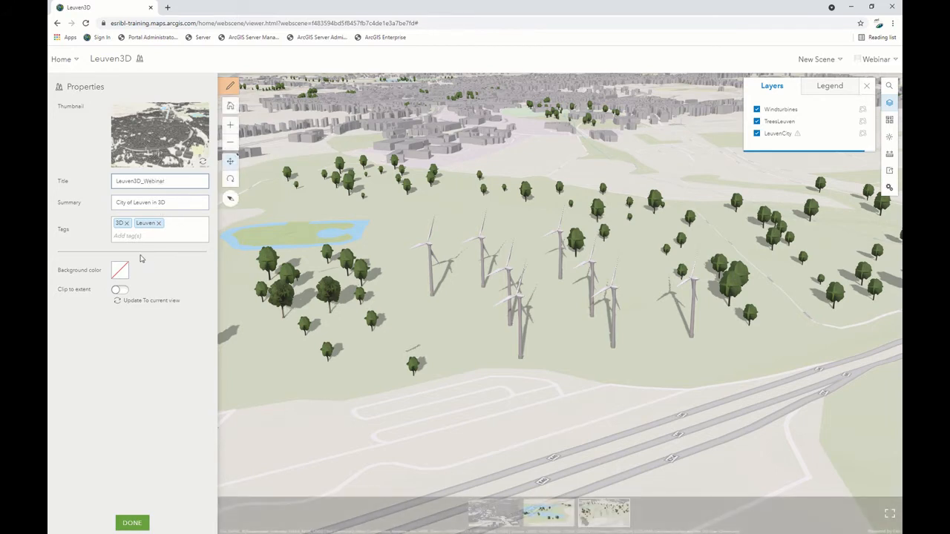
click(124, 525)
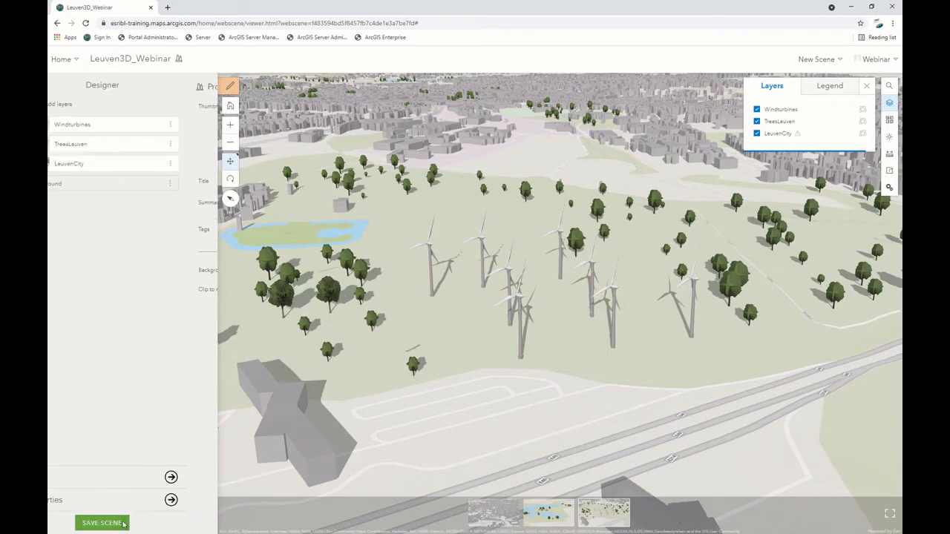
Save Leuven3D_Webinar as a new scene, keeping the current state as its initial state, and dismiss the notification
click(123, 524)
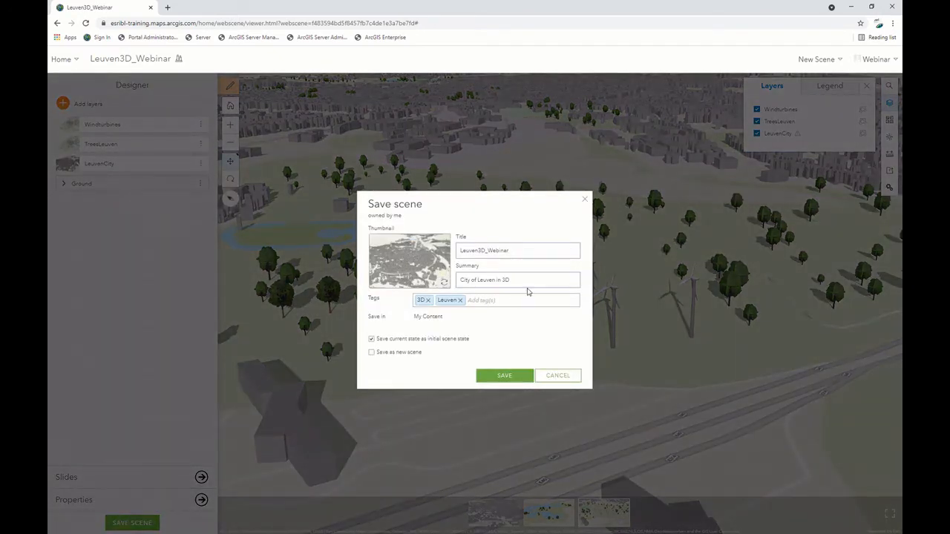
click(505, 377)
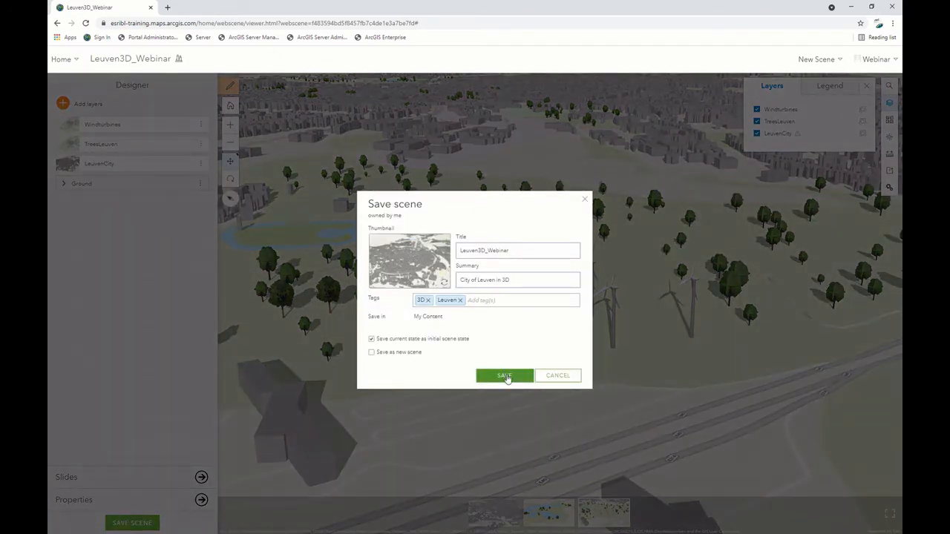
click(415, 354)
click(490, 378)
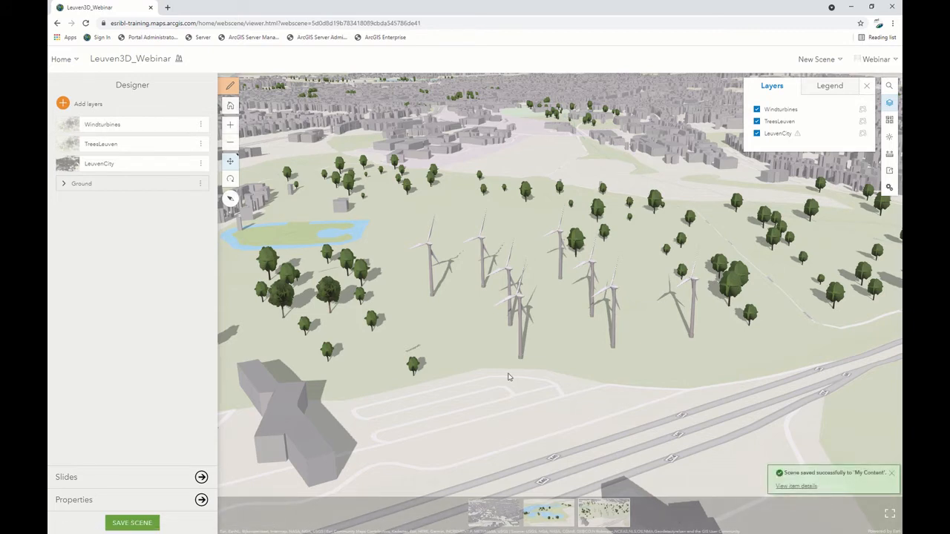
click(892, 473)
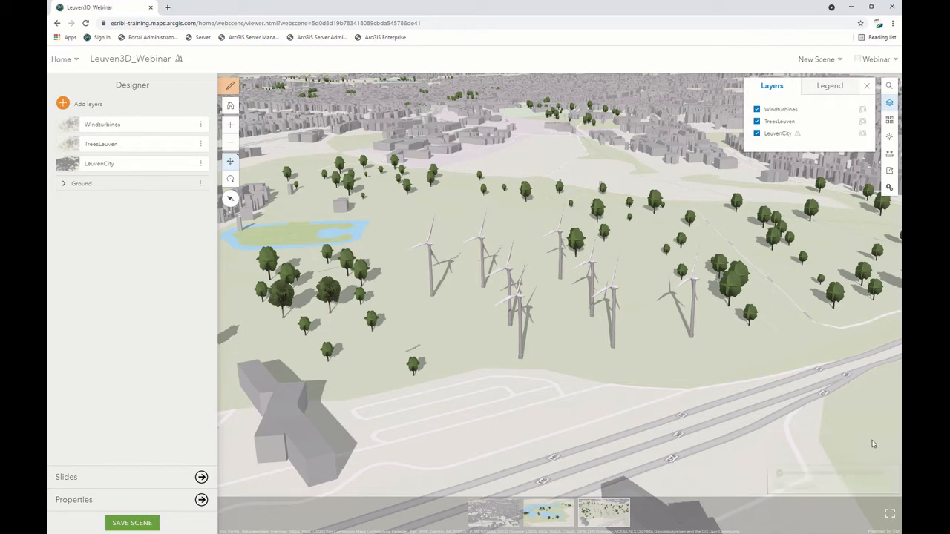
Go to the organization content and open the item details of the Leuven3D_Webinar web scene
click(62, 59)
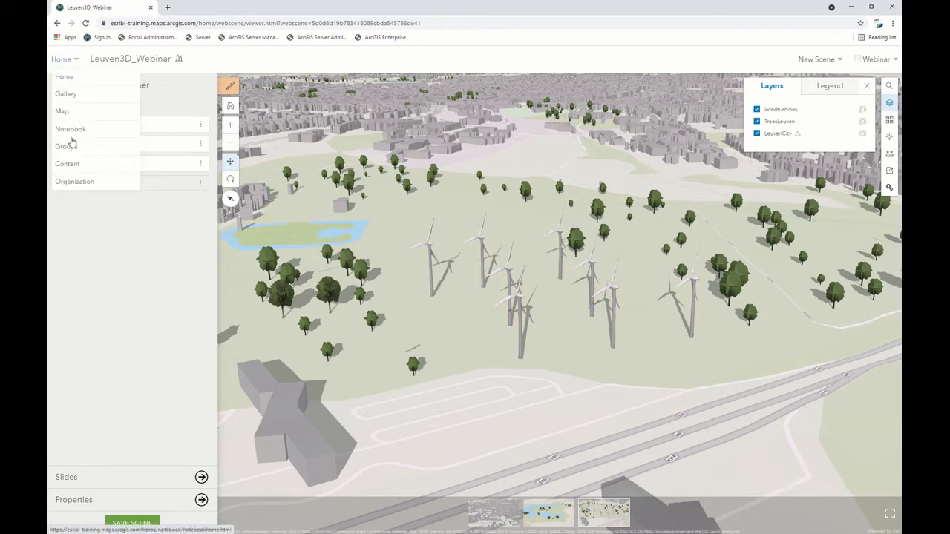
click(75, 164)
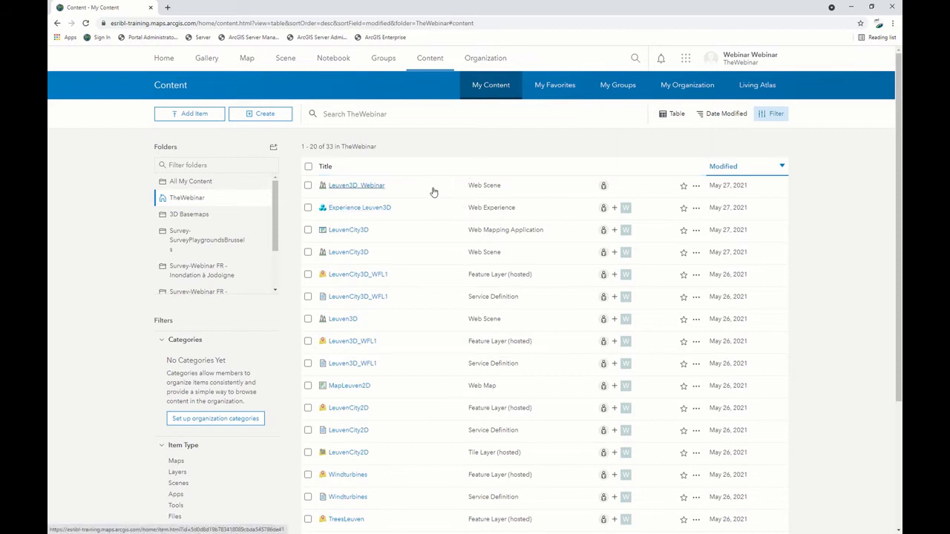
click(697, 189)
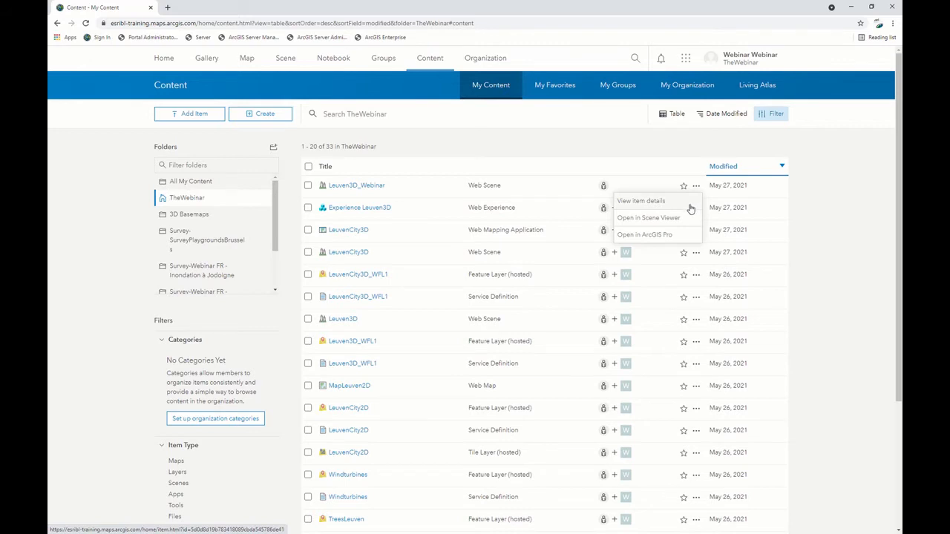
click(671, 201)
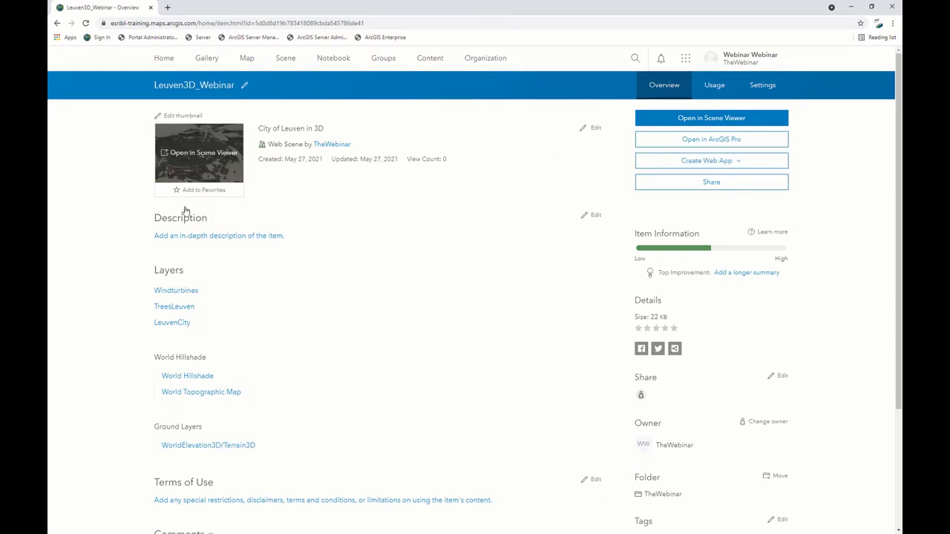
Create a Web AppBuilder app from the scene, titled Leuven3D_Webinar_FR, in the TheWebinar folder
click(735, 161)
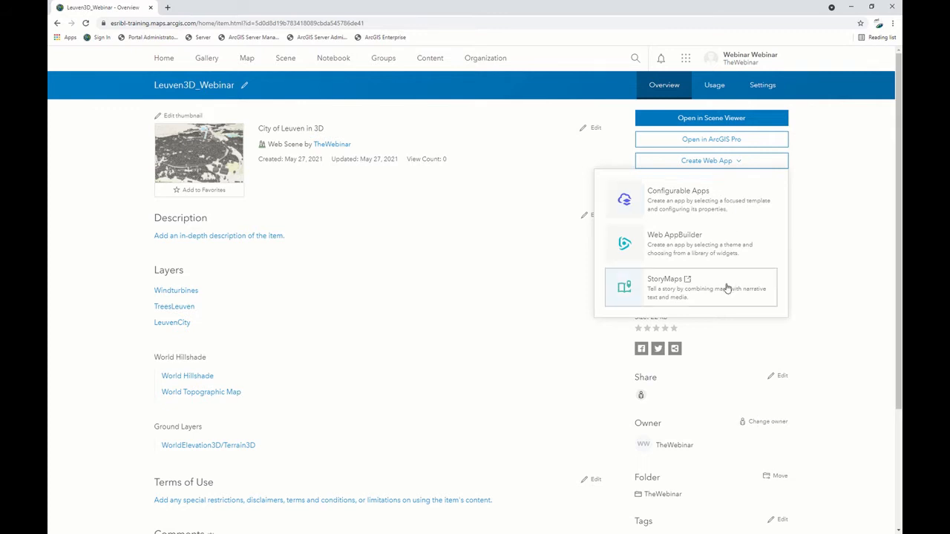
click(701, 253)
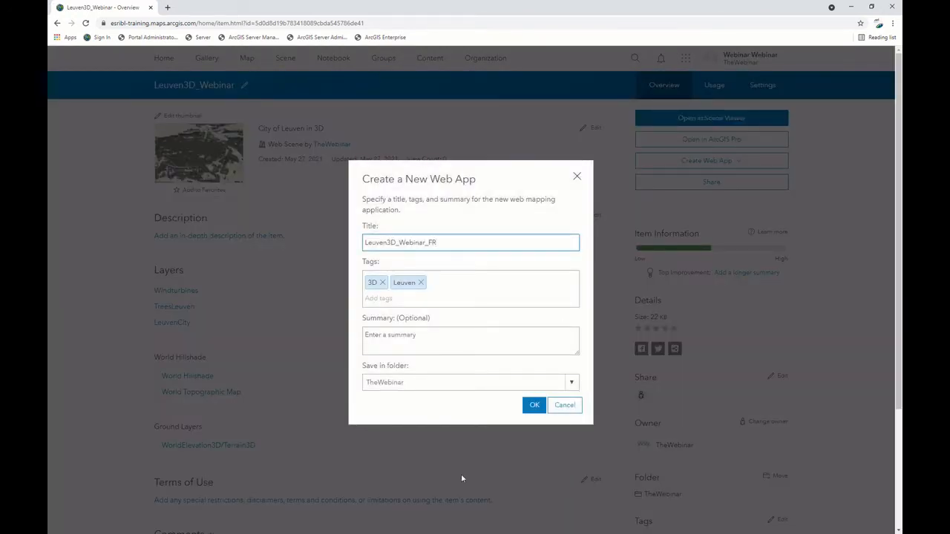
click(534, 404)
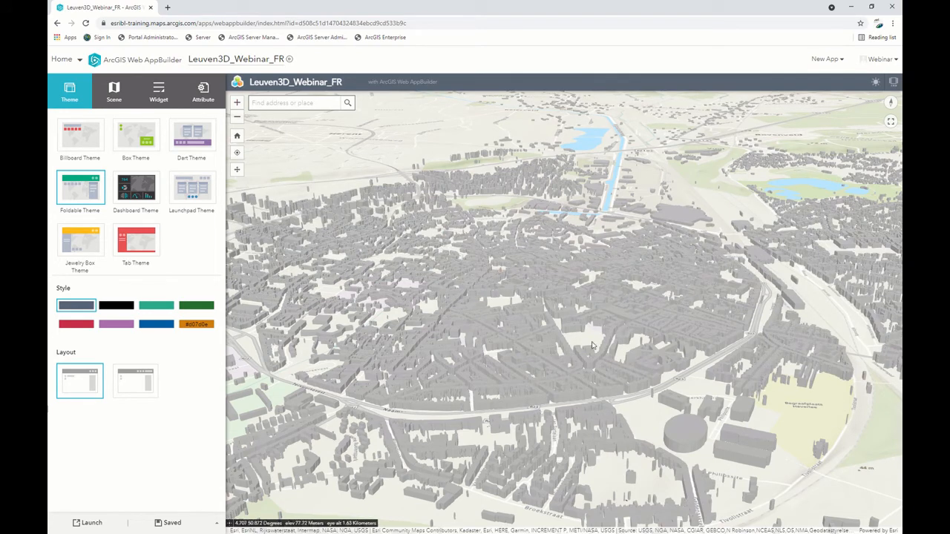
Examine the 3D scene in the app preview, from the city buildings to the green area beside the E40 motorway
drag(466, 313, 613, 306)
drag(489, 349, 563, 333)
drag(449, 362, 603, 328)
scroll(603, 328, down, 3)
drag(566, 376, 607, 368)
drag(532, 371, 592, 369)
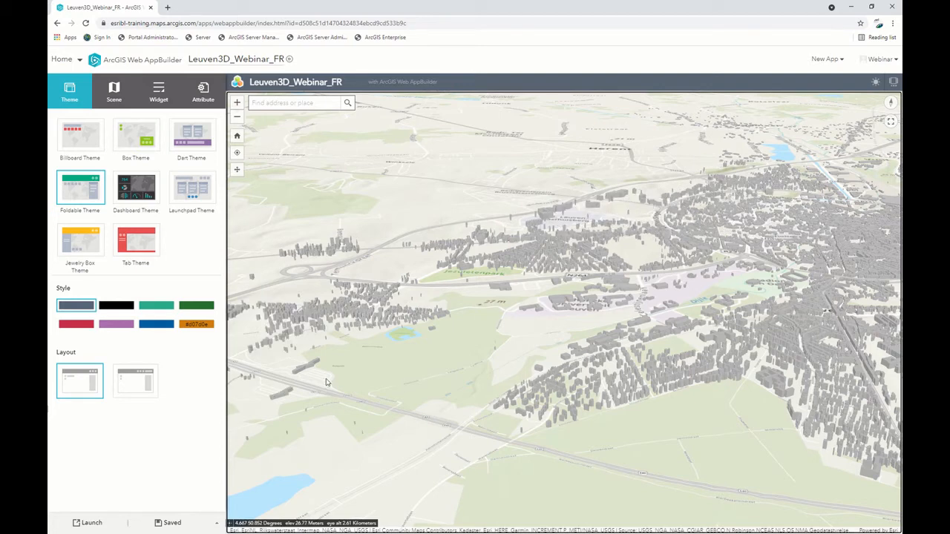
scroll(325, 382, up, 5)
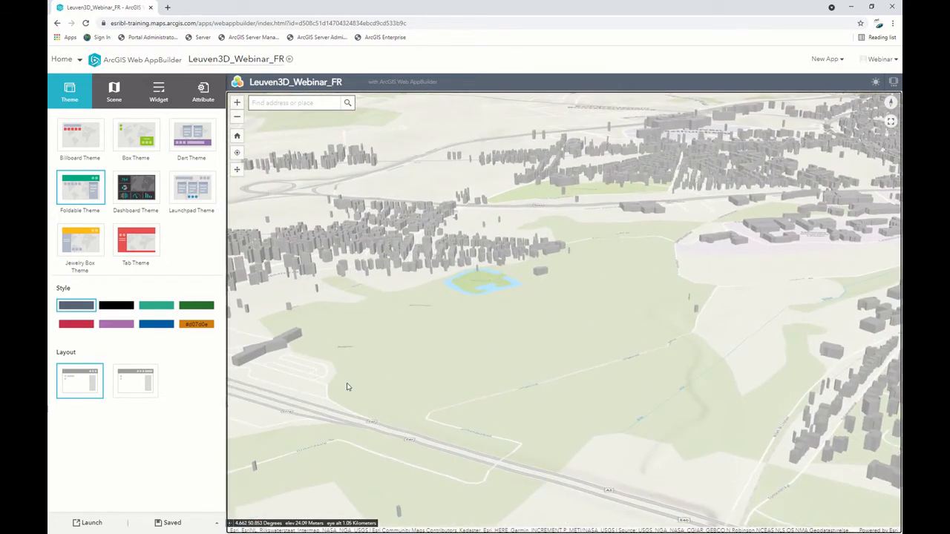
scroll(346, 387, up, 2)
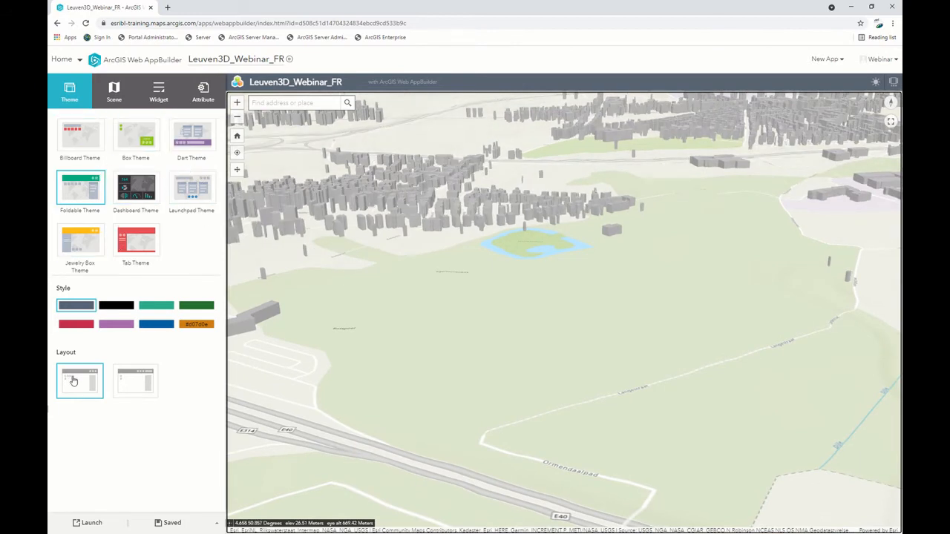
Review the app's scene and widget settings, trying the Daylight widget at 12:54 PM and displaying the scene slides
click(110, 94)
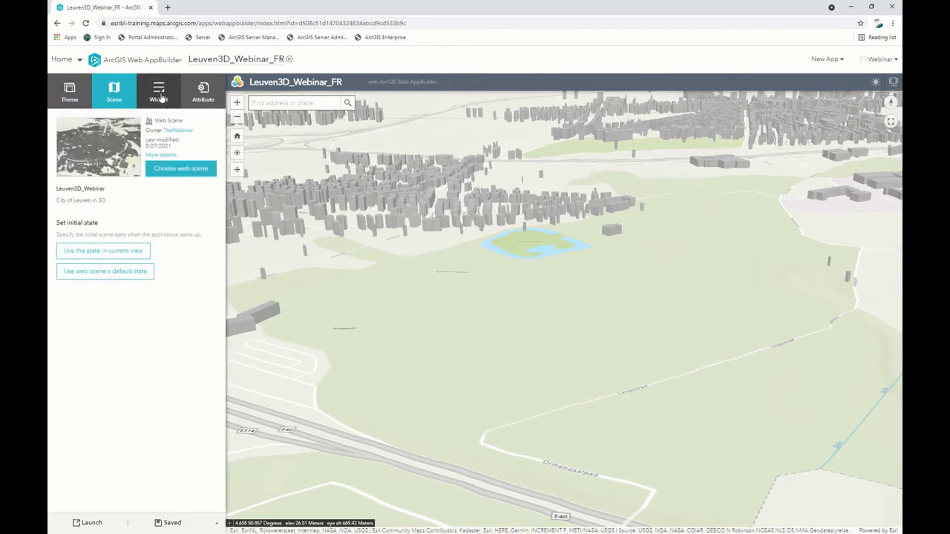
click(161, 97)
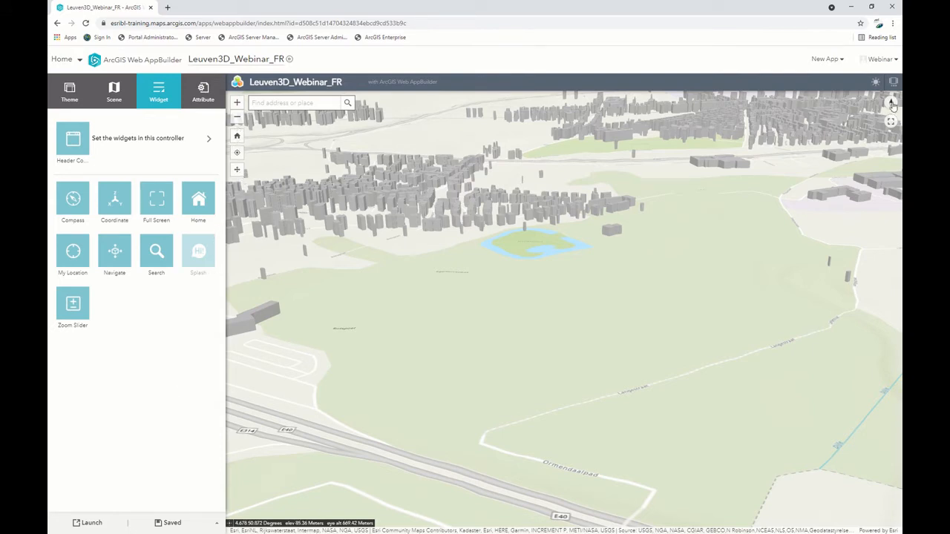
click(876, 83)
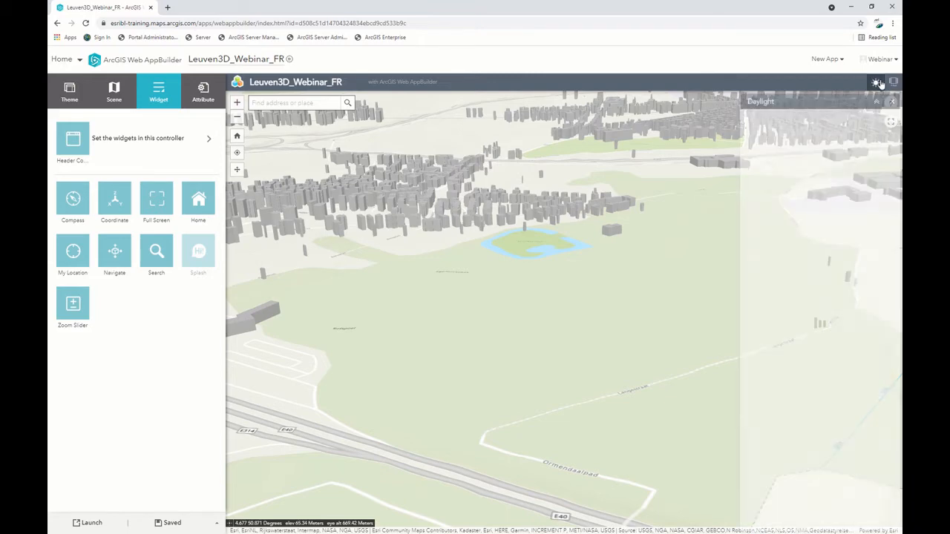
mouse_move(818, 128)
mouse_down()
mouse_move(779, 138)
mouse_move(825, 130)
mouse_up()
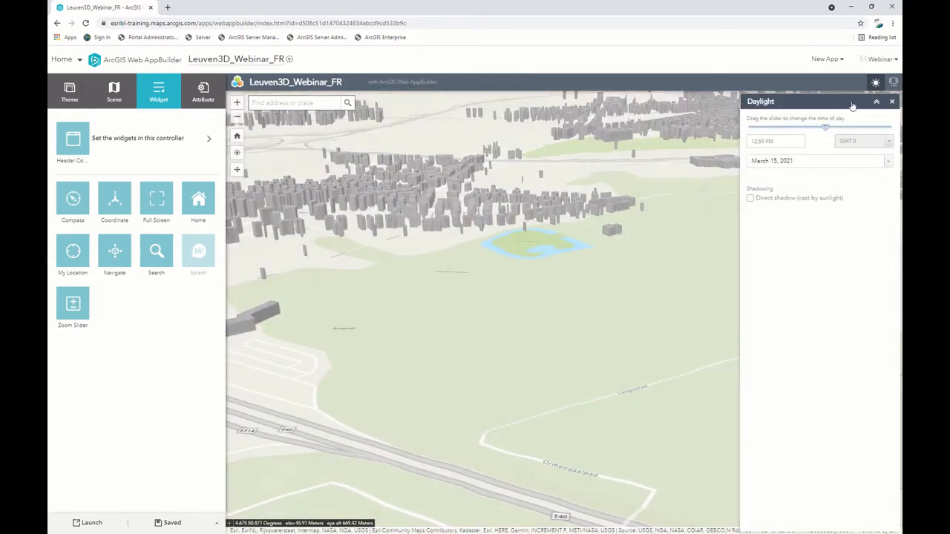
click(892, 102)
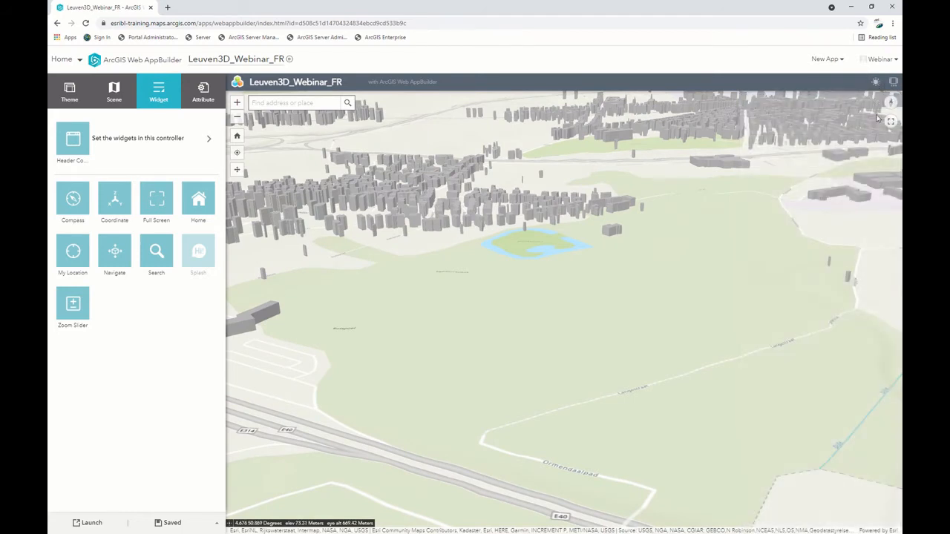
click(892, 83)
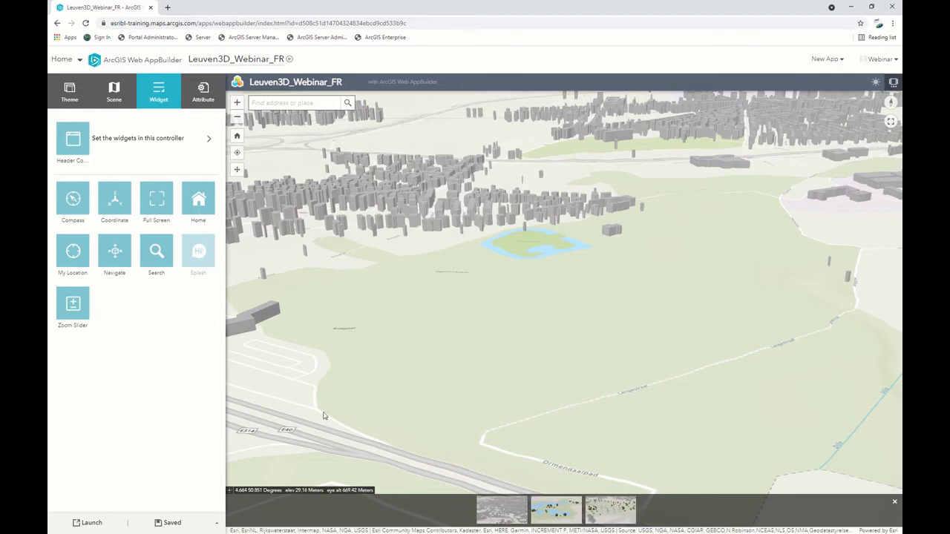
Browse the widgets available for the app's header controller without adding any
click(156, 144)
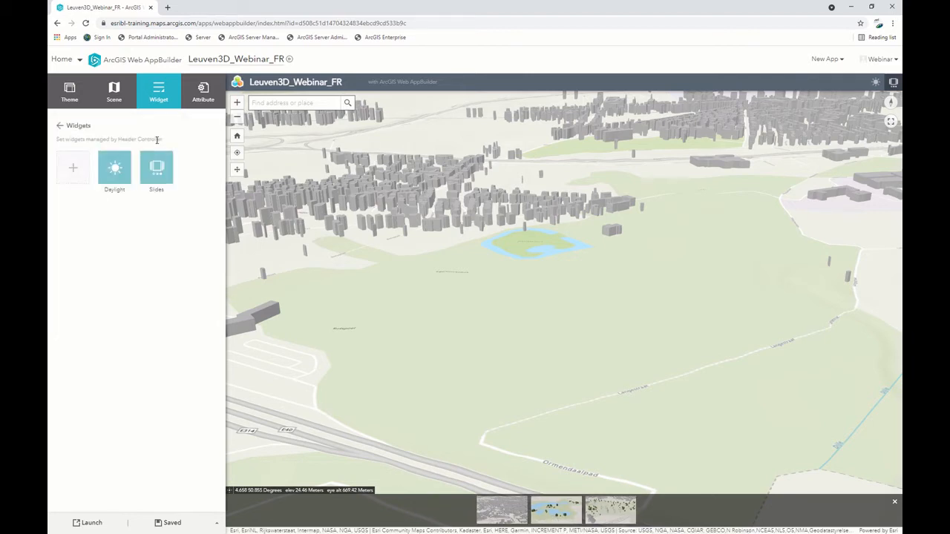
click(73, 174)
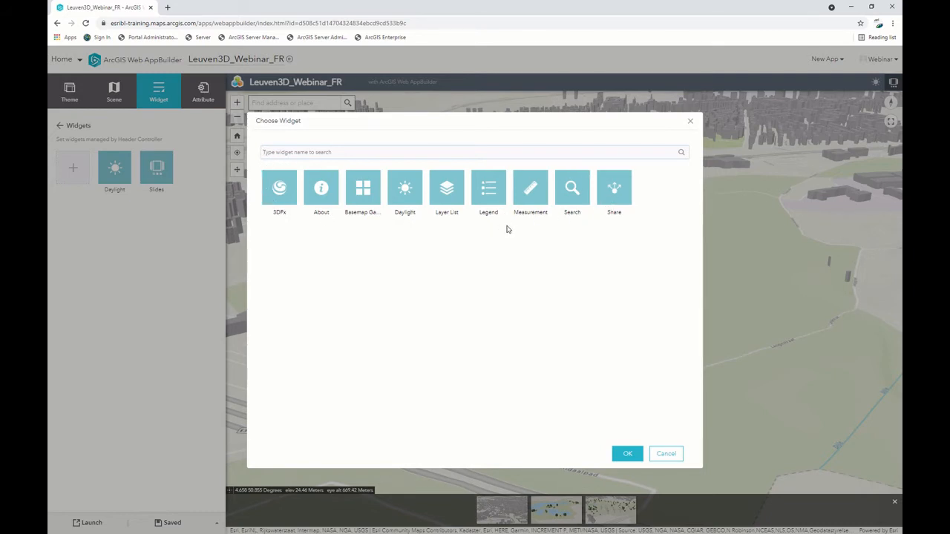
click(635, 458)
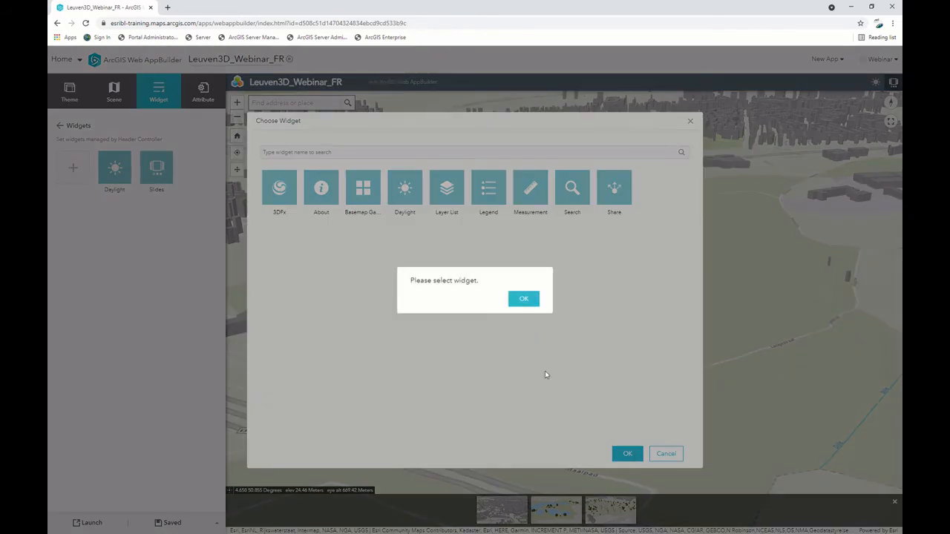
click(524, 298)
click(663, 453)
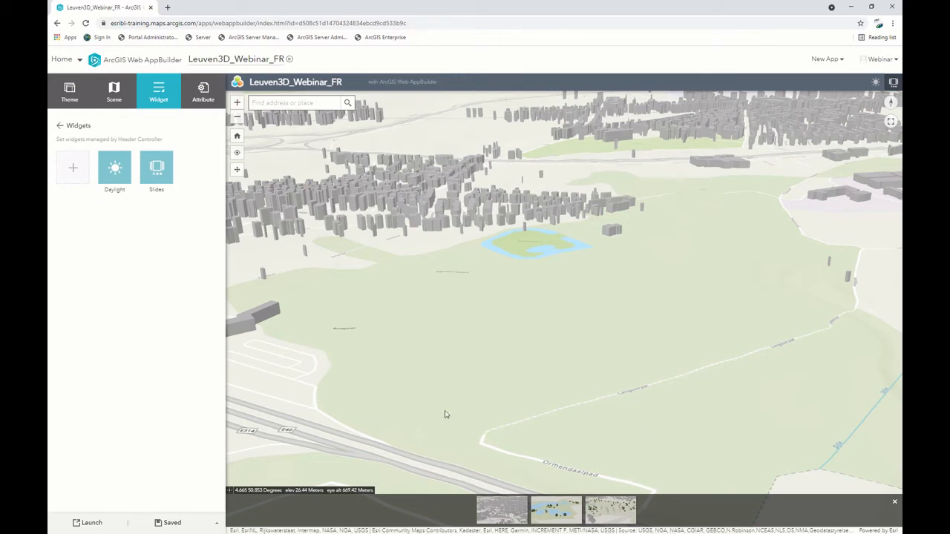
Return to the content page, switch to ArcGIS Experience Builder and create a new experience from the Blank fullscreen template
click(63, 61)
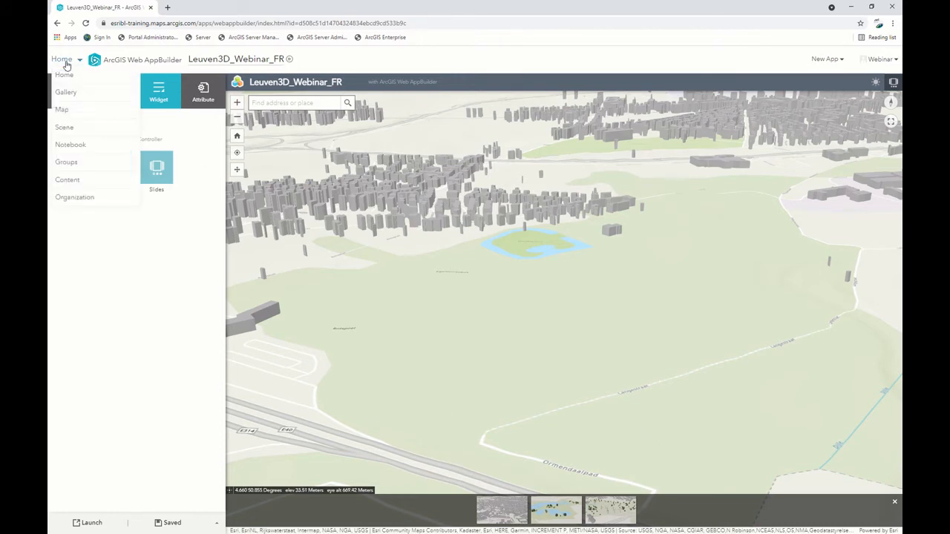
click(76, 179)
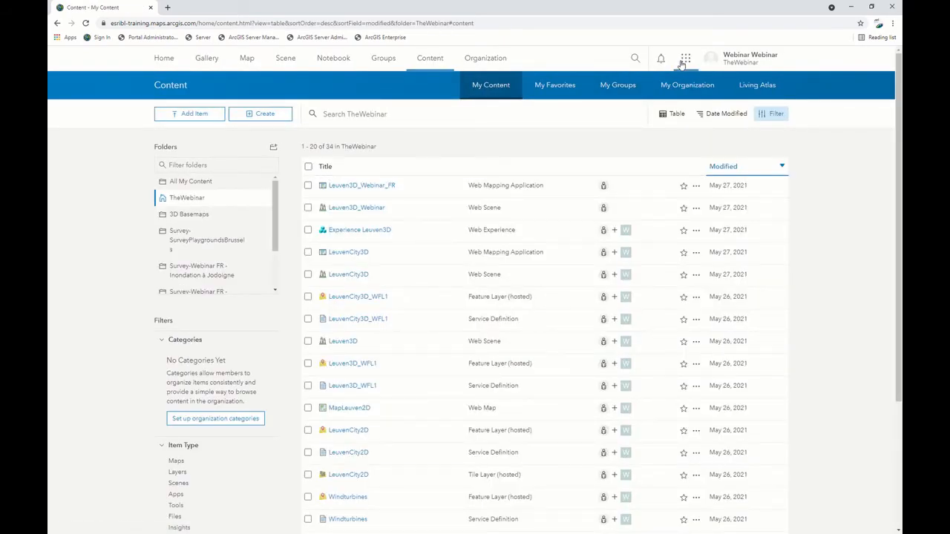
click(683, 61)
click(669, 145)
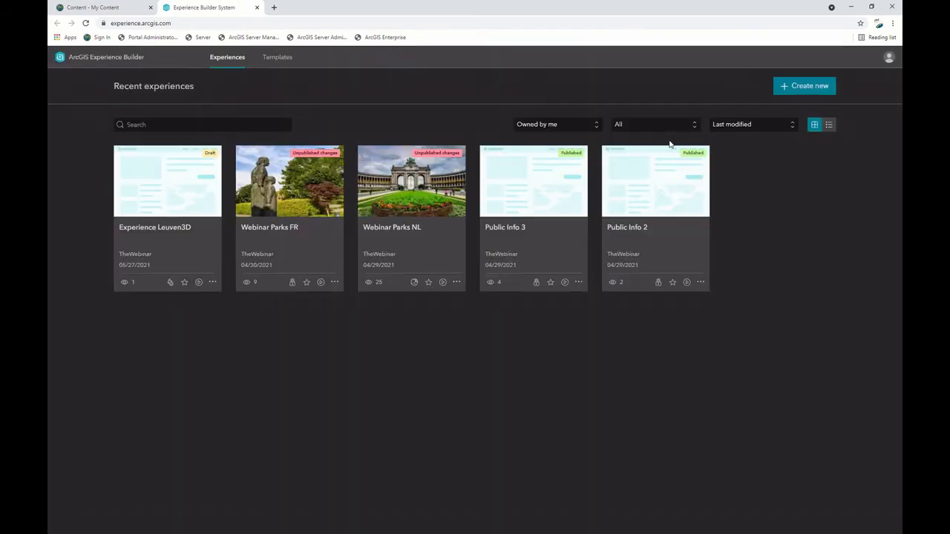
click(805, 94)
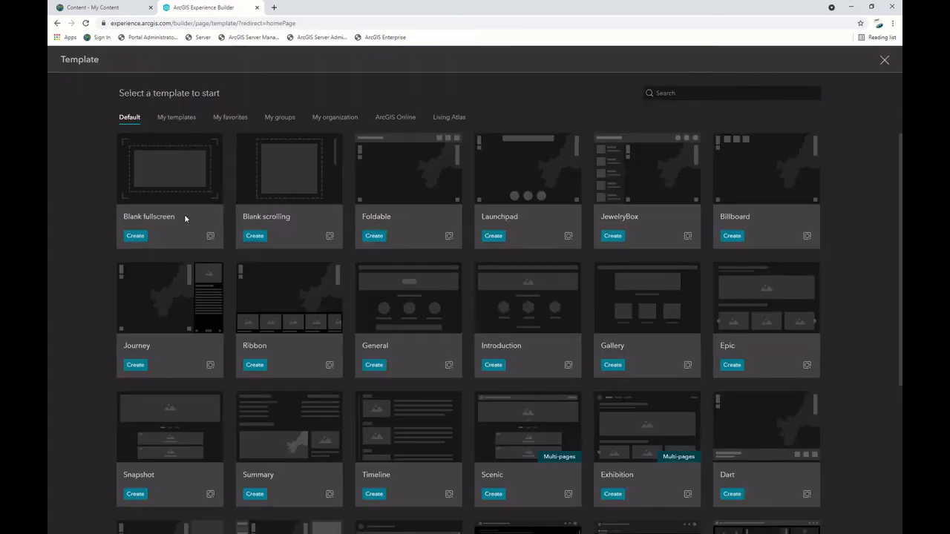
click(135, 236)
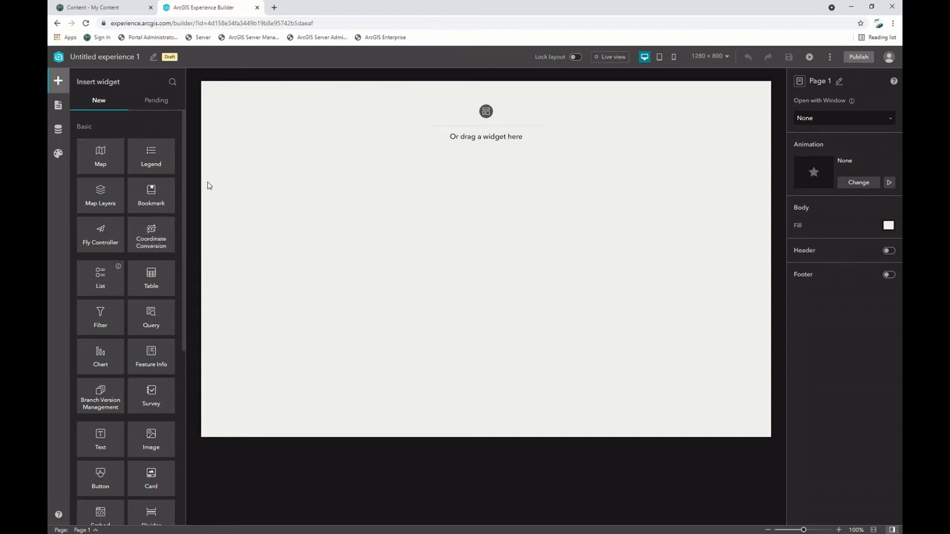
Place two Map widgets side by side, resized to fill the page's full width below an empty strip along the top
drag(100, 157, 322, 327)
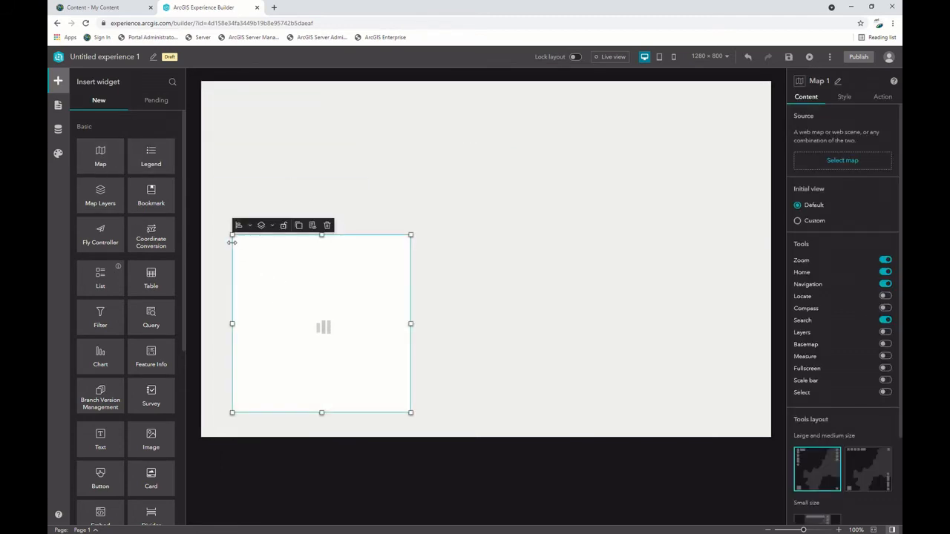
drag(232, 235, 201, 174)
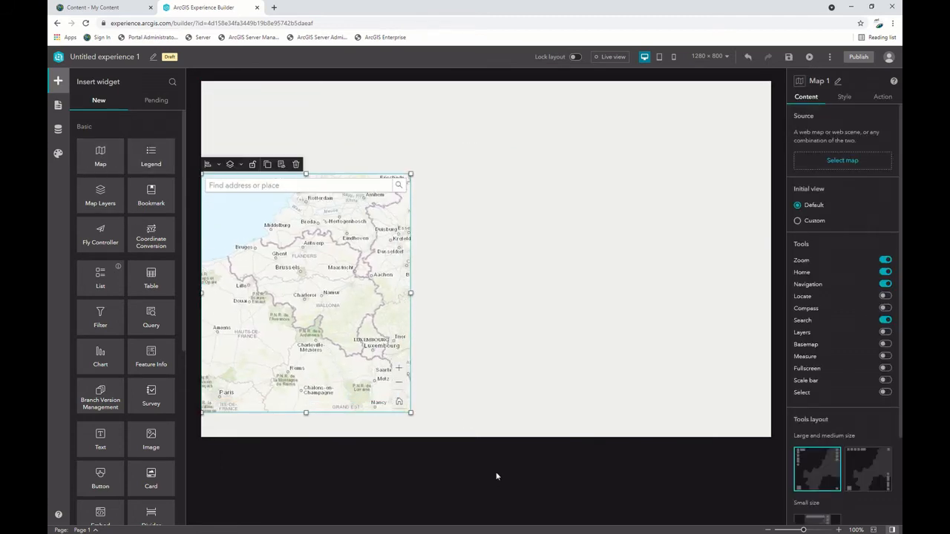
drag(410, 413, 503, 448)
drag(100, 156, 596, 269)
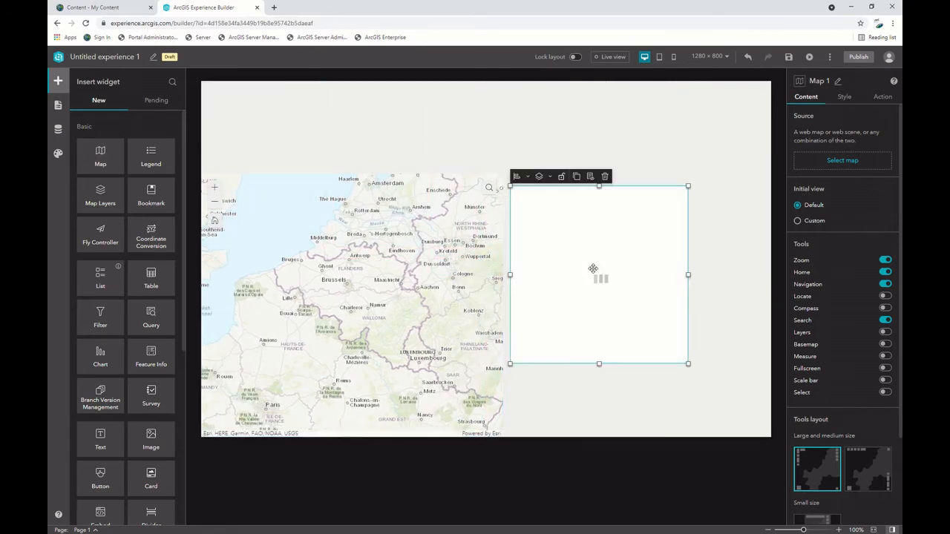
drag(532, 213, 532, 213)
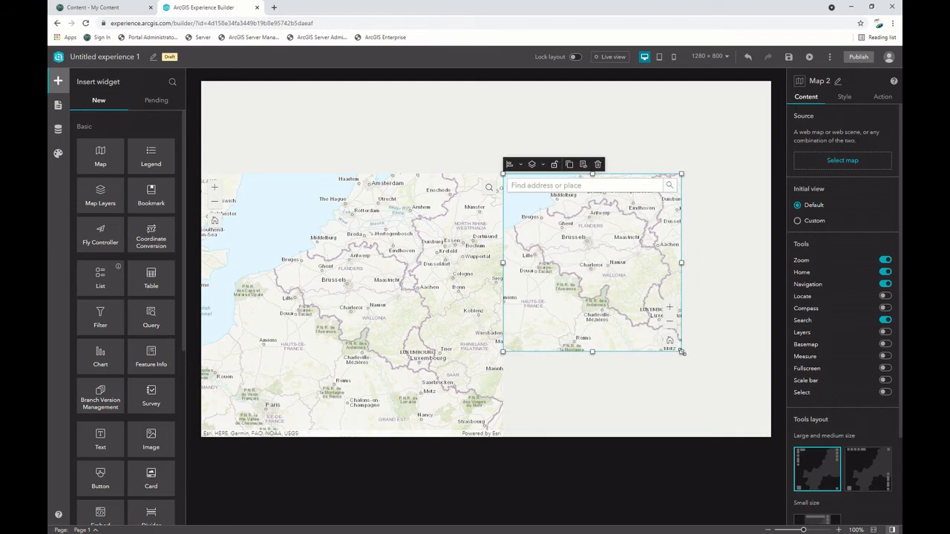
drag(681, 352, 765, 426)
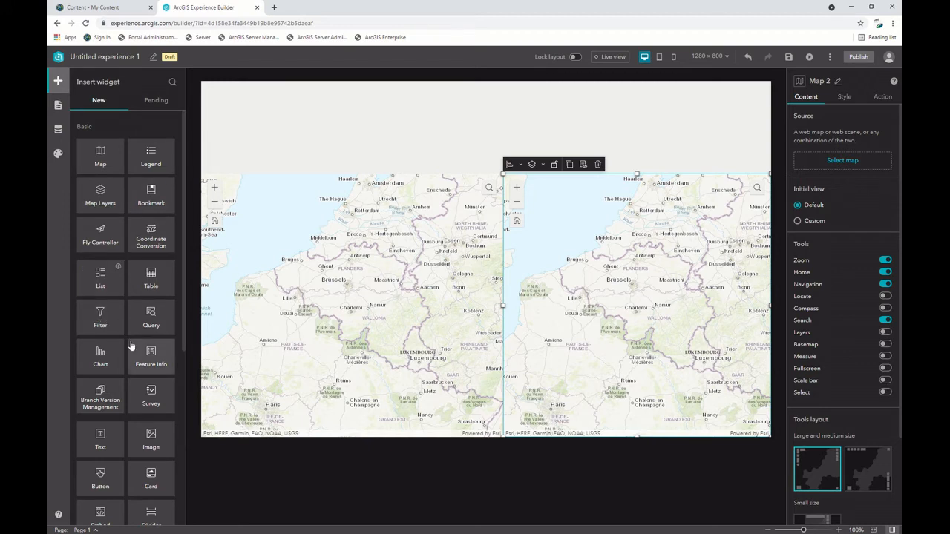
Add the MapLeuven2D web map and the Leuven3D_Webinar web scene to the experience as data
scroll(131, 341, down, 2)
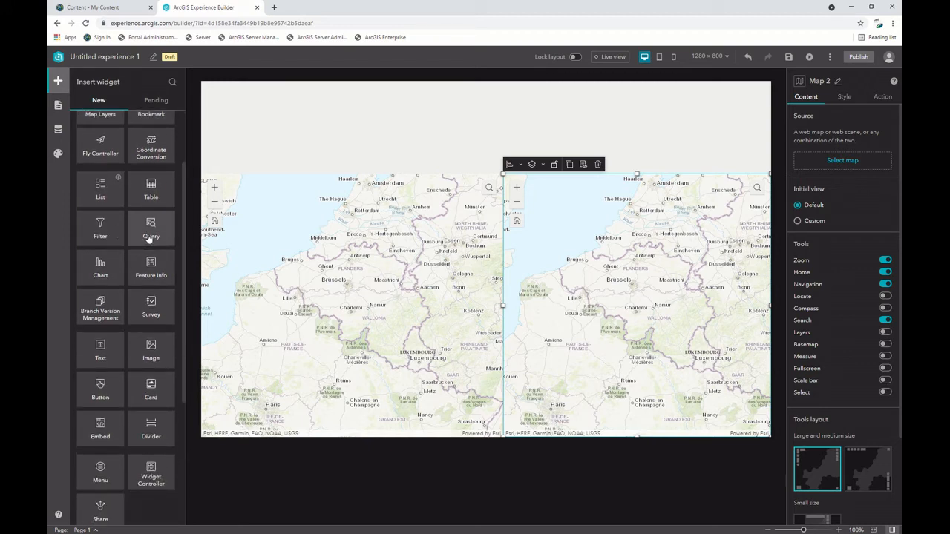
click(58, 135)
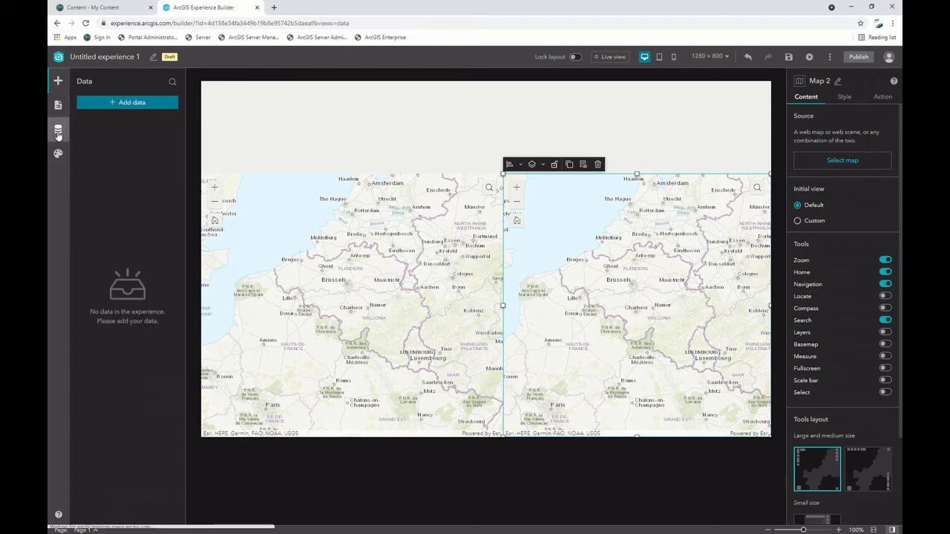
click(103, 103)
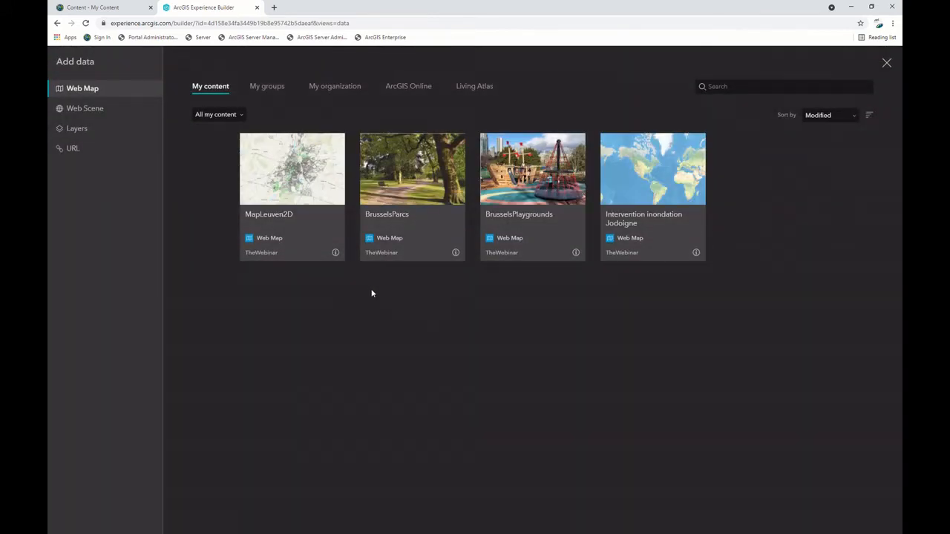
click(316, 225)
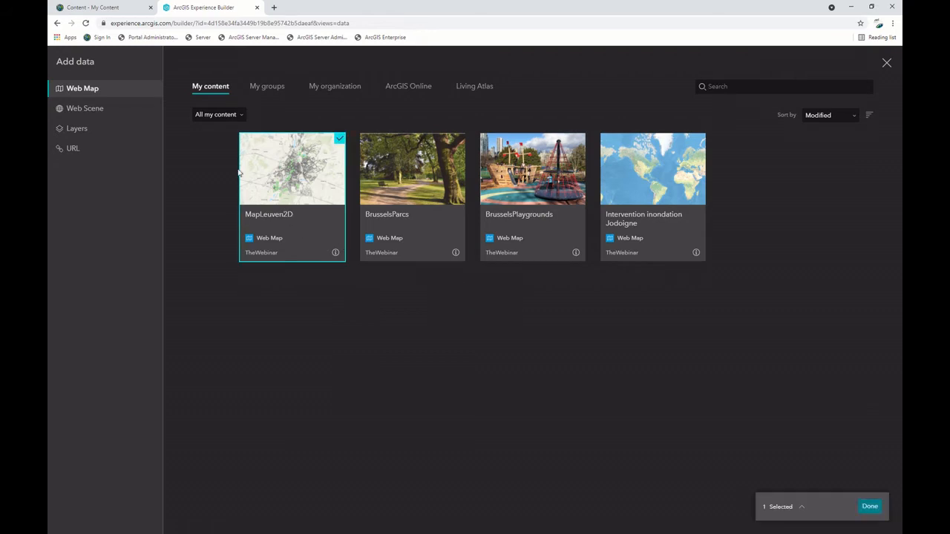
click(75, 109)
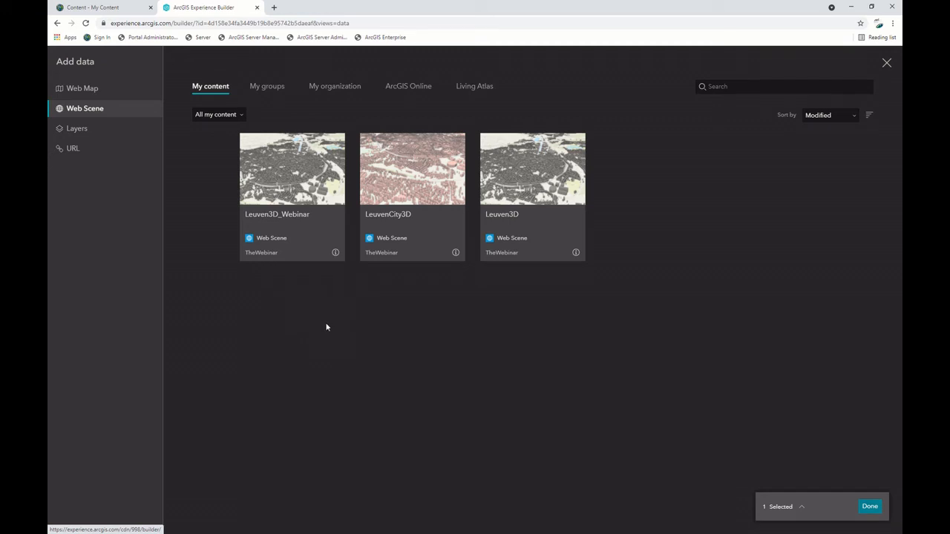
click(298, 239)
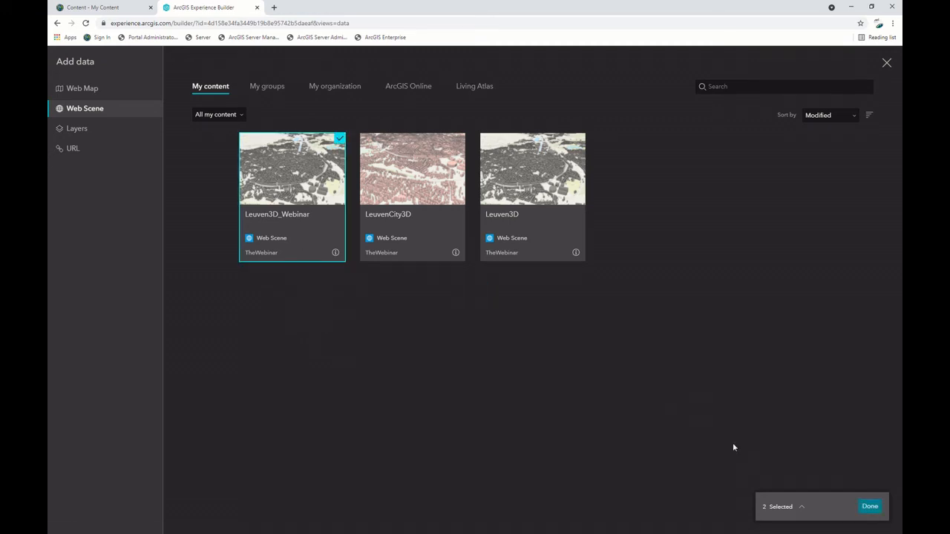
click(869, 508)
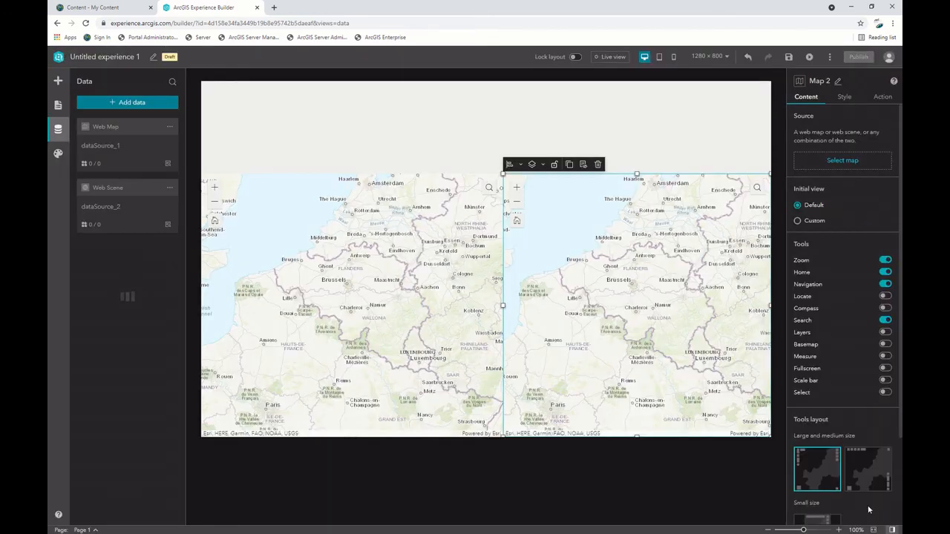
Set MapLeuven2D as the source of Map 1 and Leuven3D_Webinar as the source of Map 2
click(212, 319)
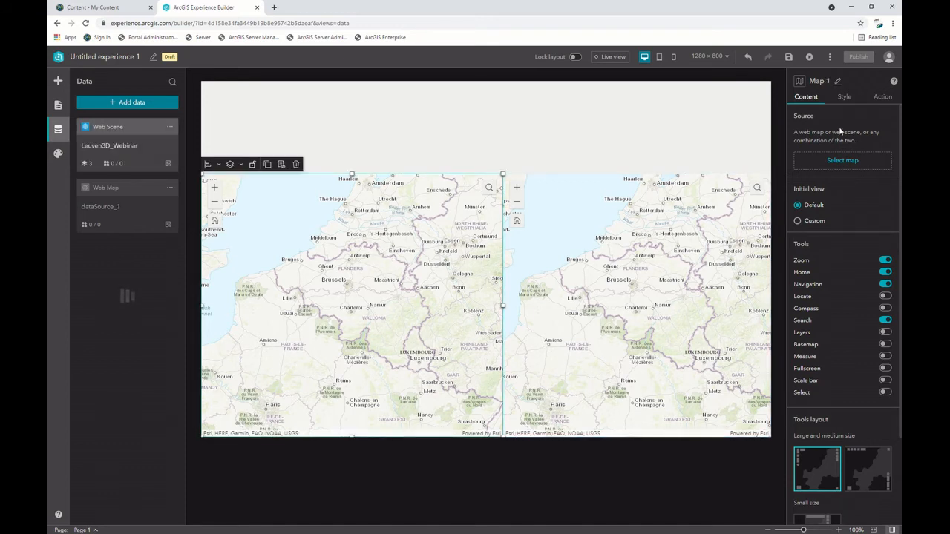
click(842, 160)
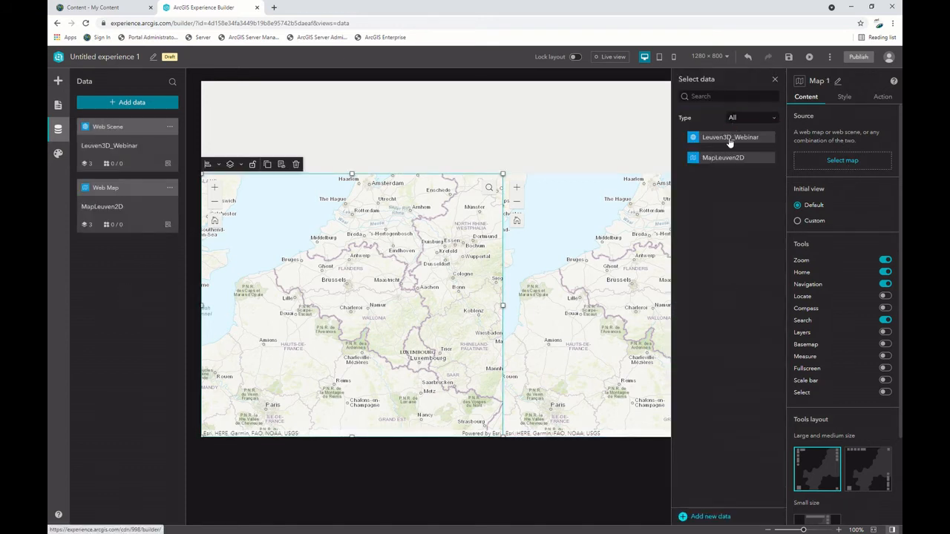
click(730, 158)
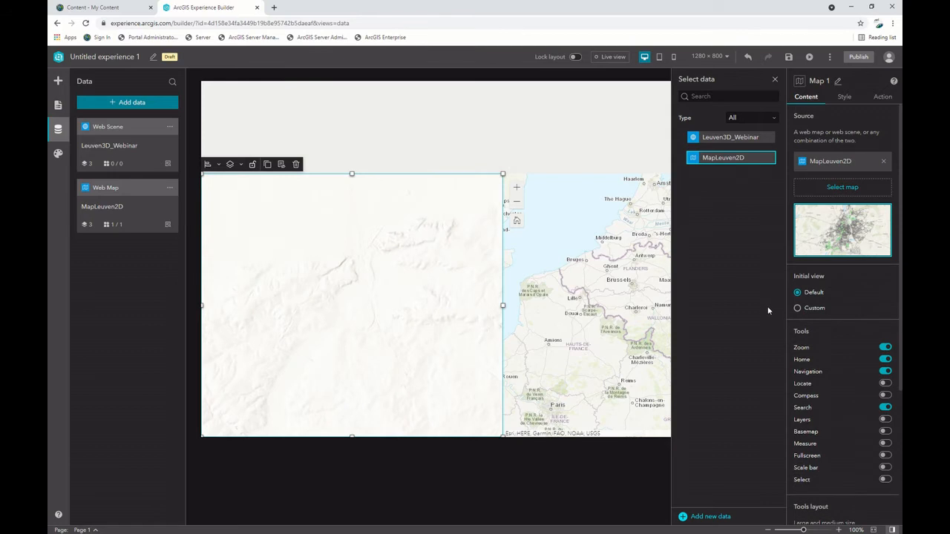
click(565, 254)
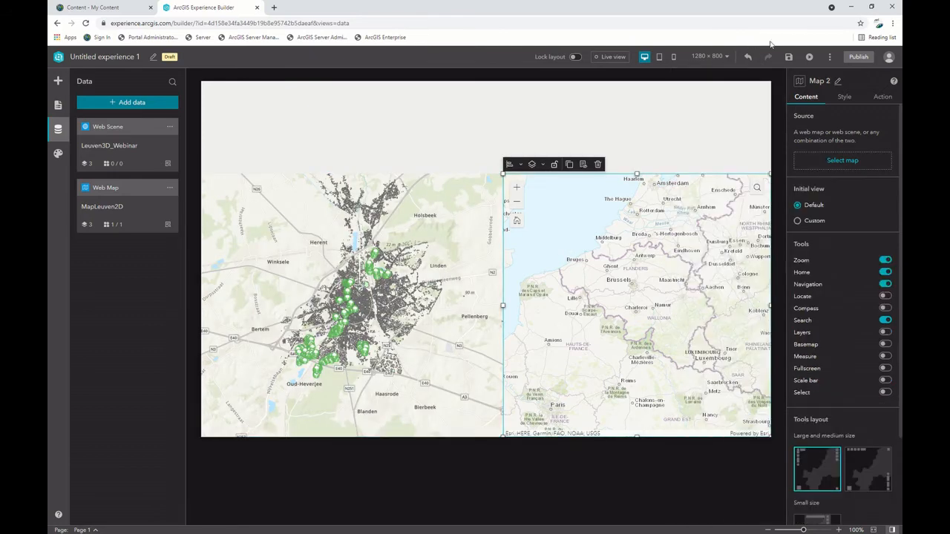
click(843, 160)
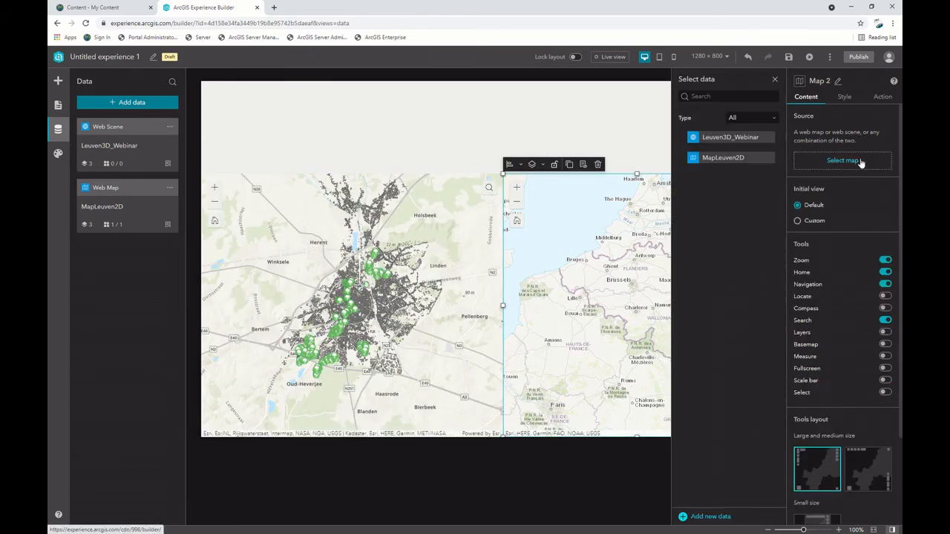
click(740, 141)
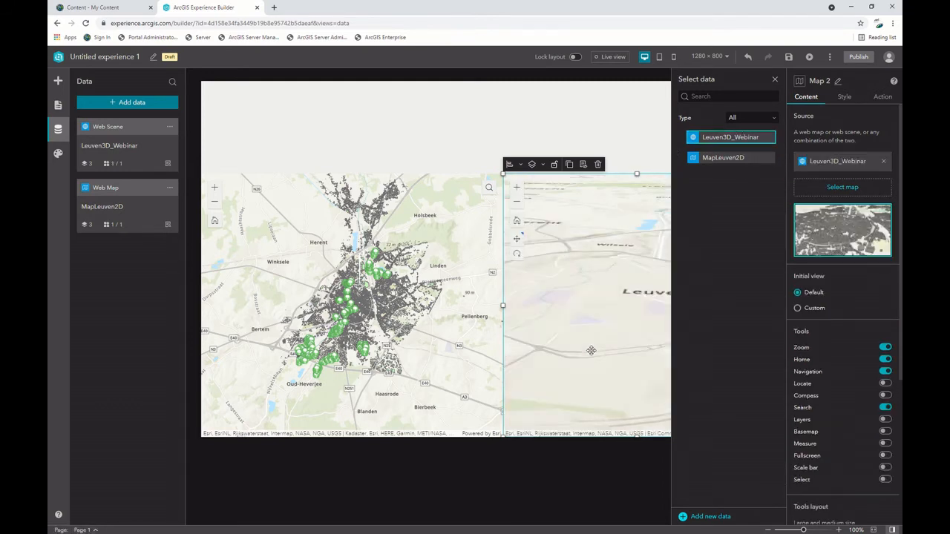
click(557, 500)
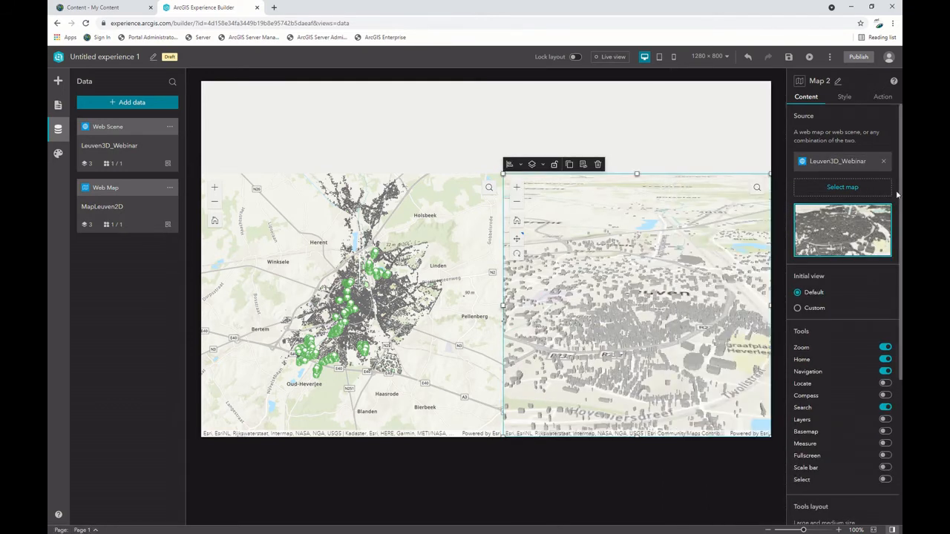
Add an Extent Changes message trigger to Map 2 with a Zoom to action targeting Map 1
click(845, 97)
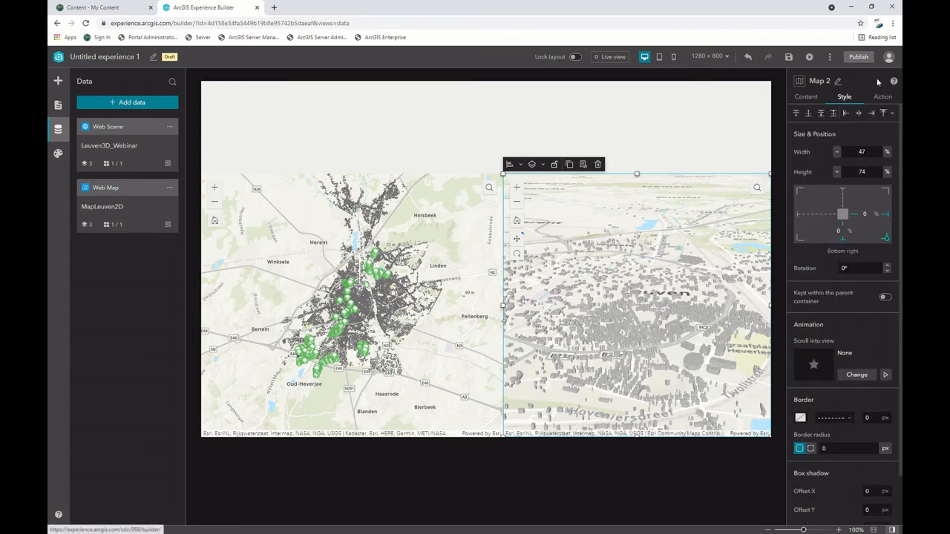
click(881, 98)
click(850, 138)
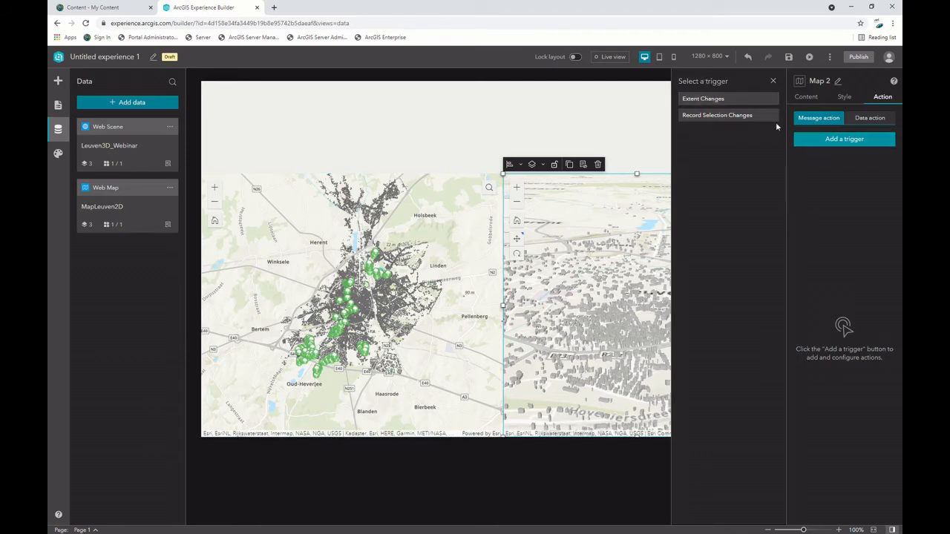
click(727, 99)
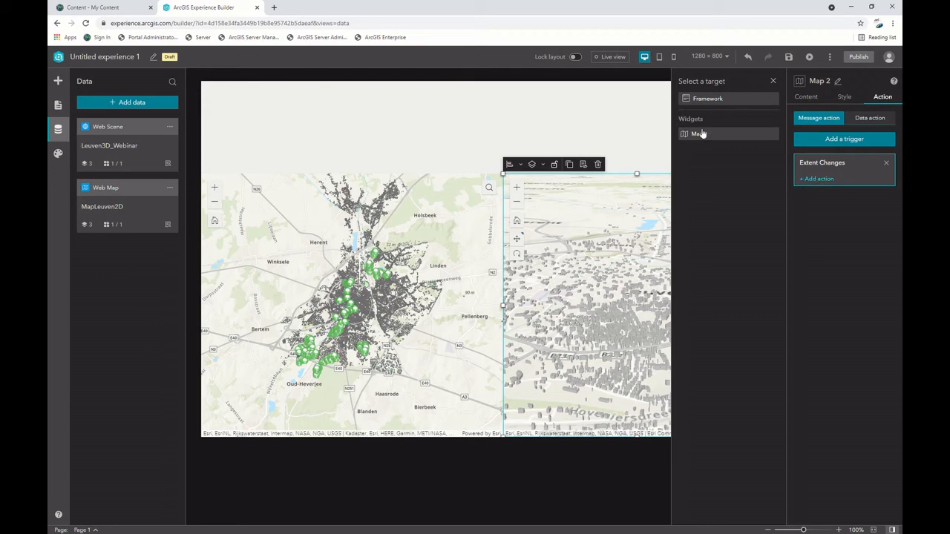
click(728, 133)
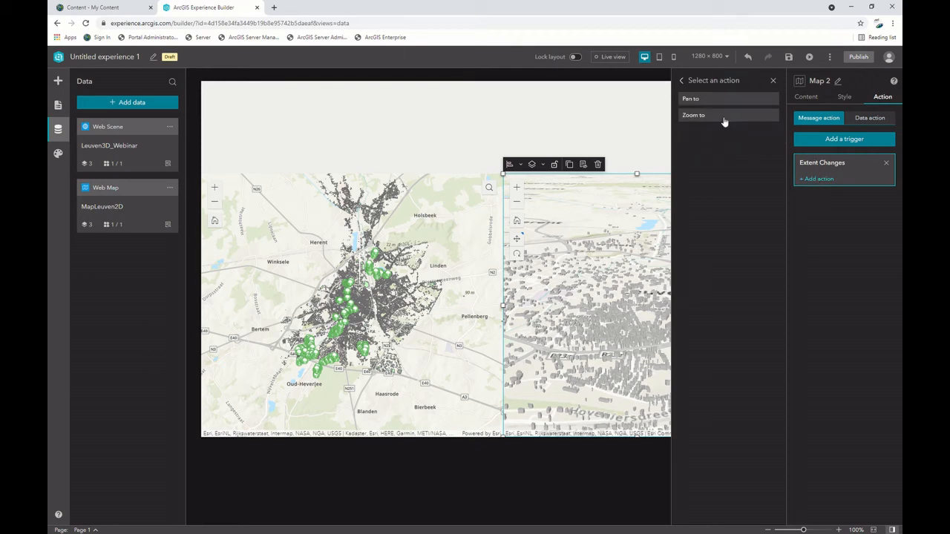
click(716, 116)
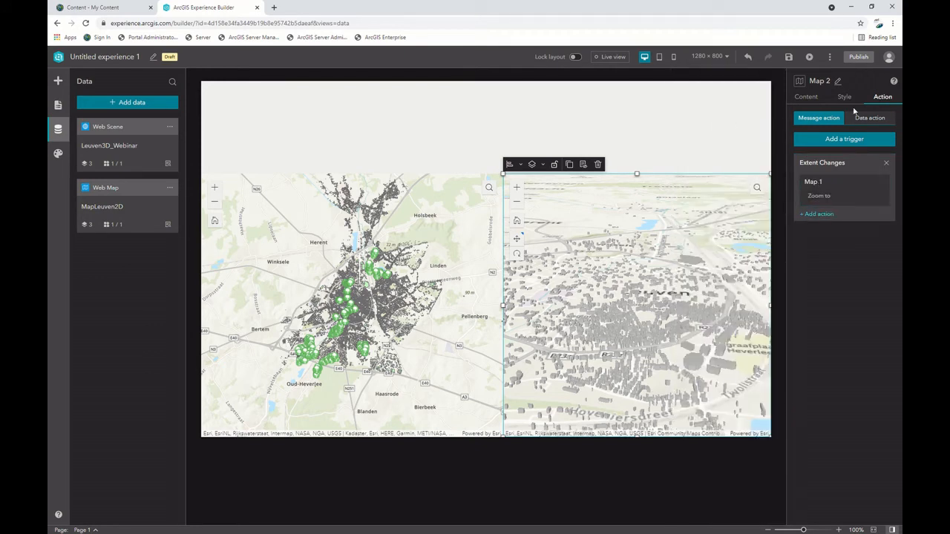
Give Map 1 an Extent Changes trigger that makes Map 2 zoom to the same extent
click(398, 228)
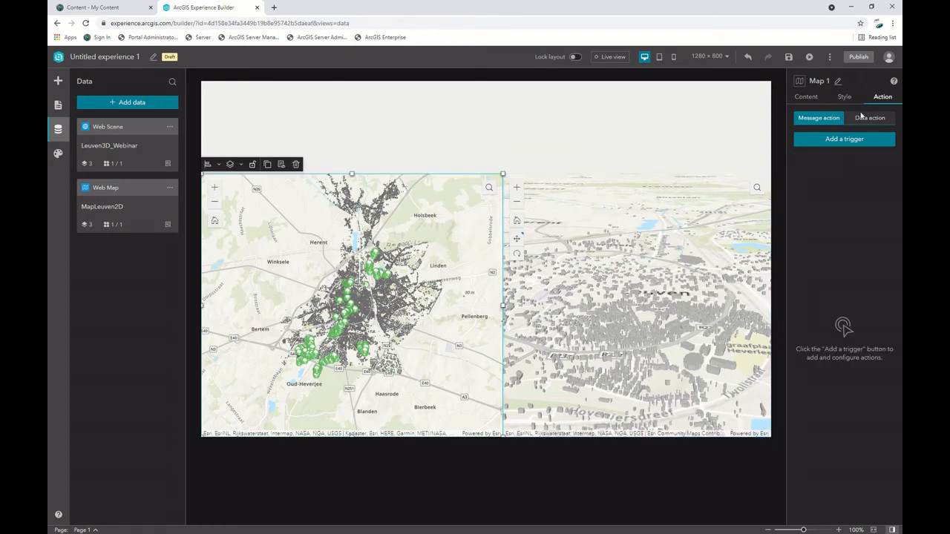
click(853, 142)
click(712, 99)
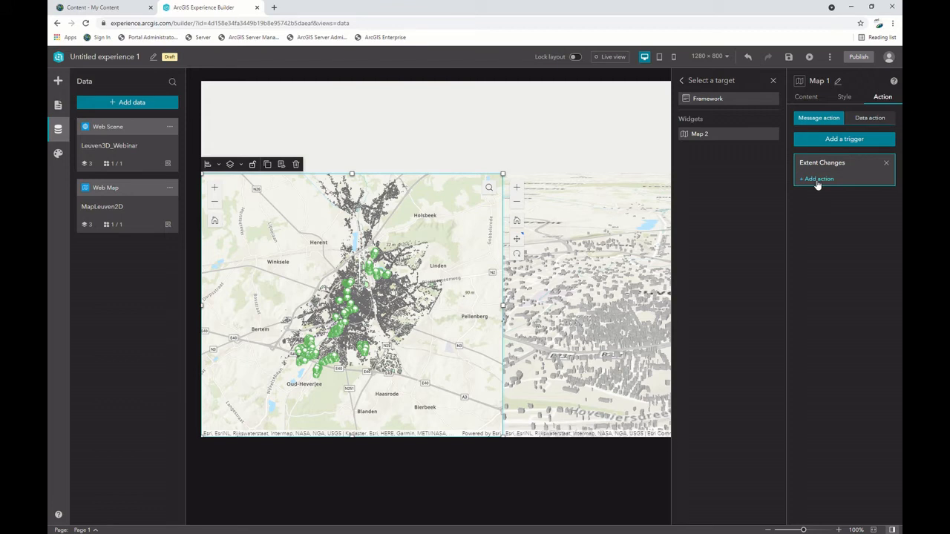
click(706, 132)
click(707, 119)
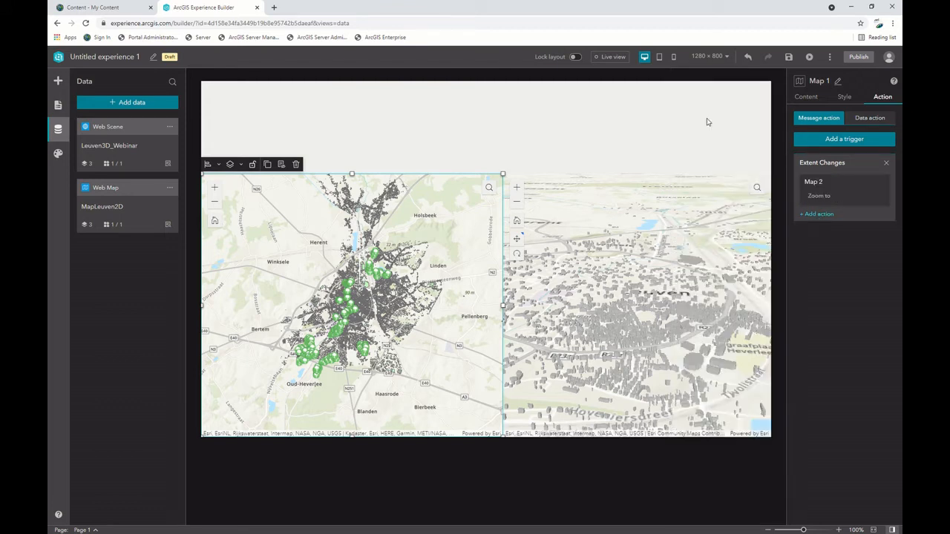
click(593, 268)
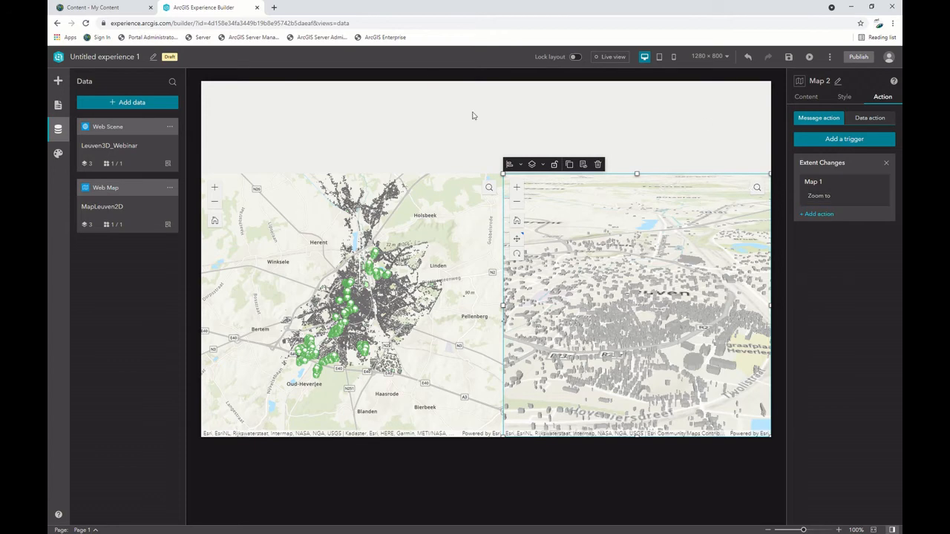
Save the experience and open its preview, zooming and moving the 3D scene over Leuven to test the link between both maps
click(788, 57)
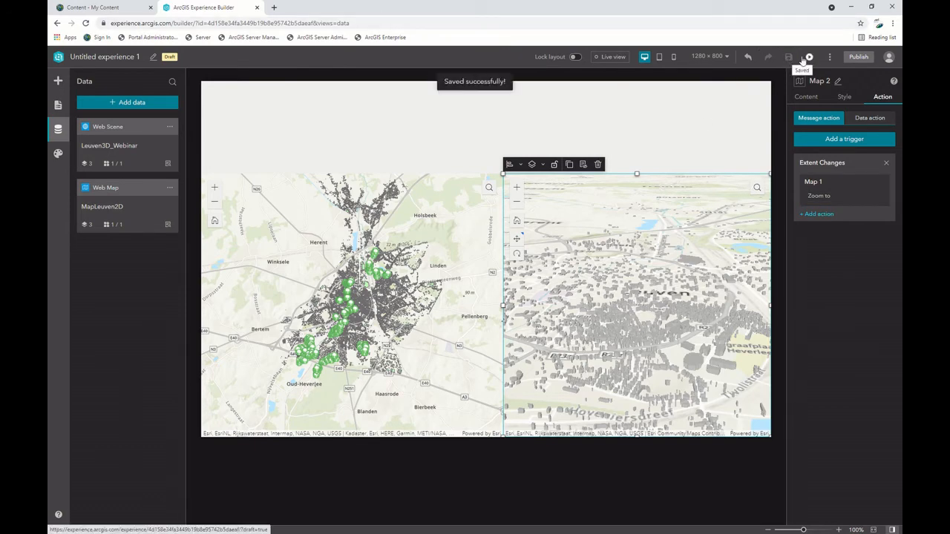
click(807, 57)
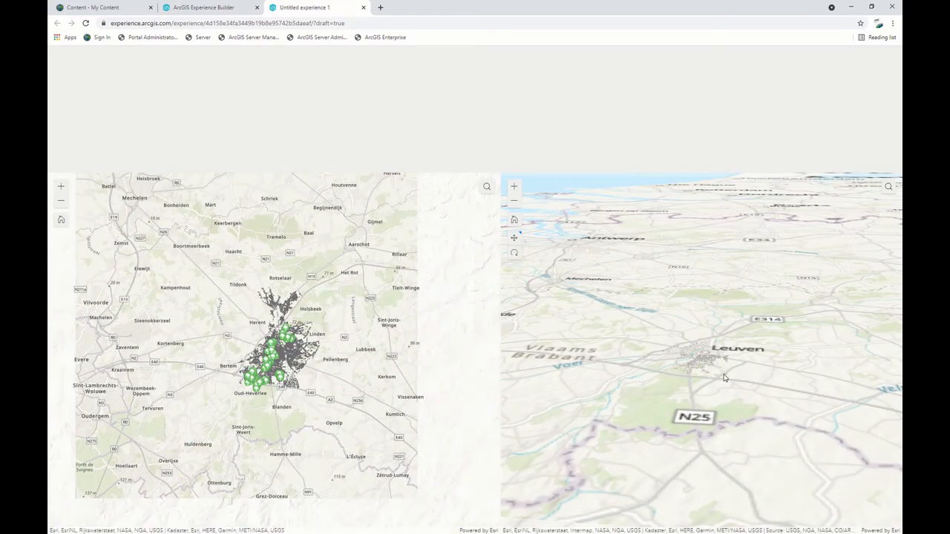
scroll(715, 366, up, 5)
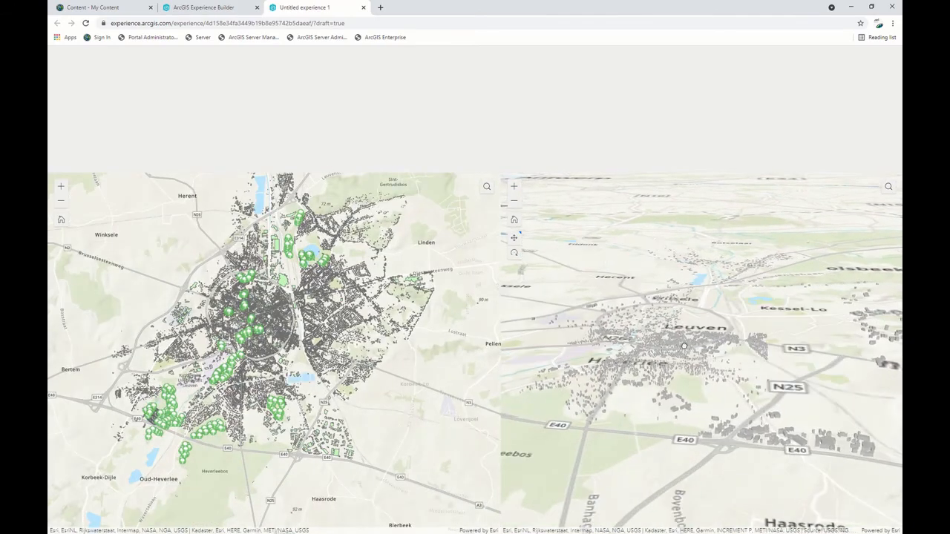
drag(620, 351, 714, 350)
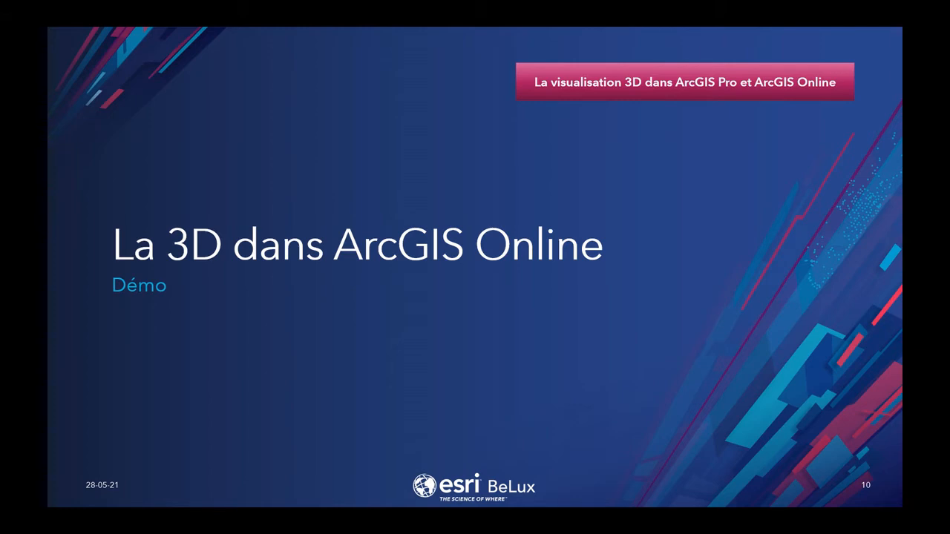
key(Right)
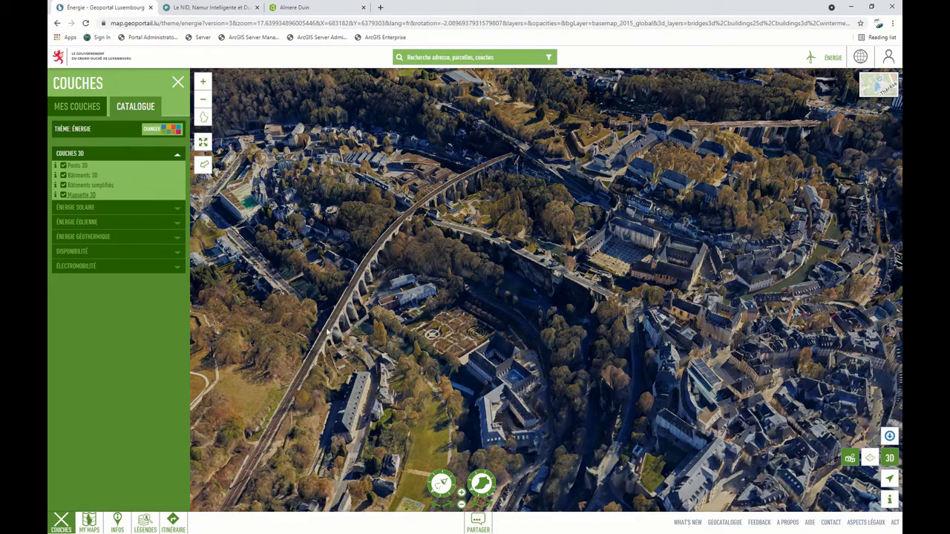
Look over the themes offered in the Luxembourg Geoportal's layer catalogue, then return to the Énergie theme's layers
click(154, 130)
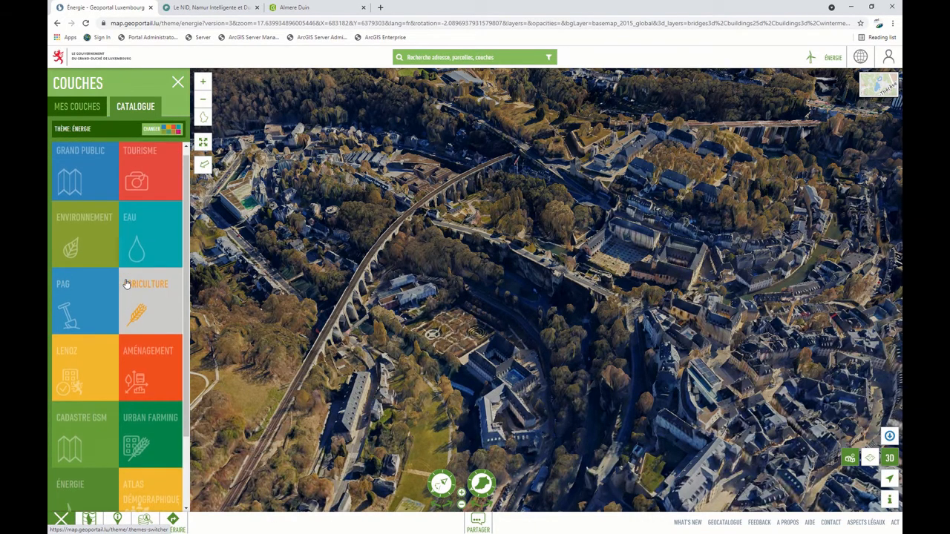
click(160, 134)
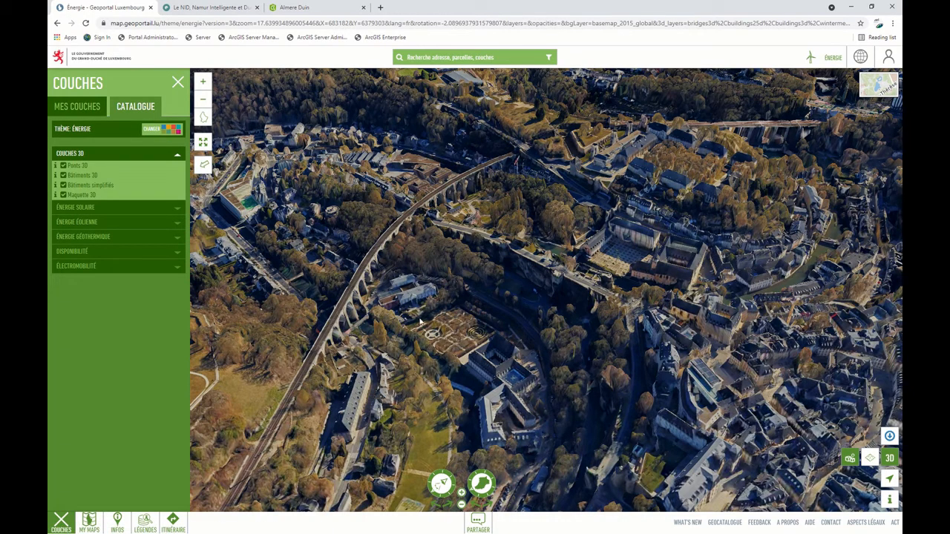
Look around the 3D mesh of Luxembourg's viaduct and old town, and hide the Maquette 3D layer
scroll(700, 318, up, 2)
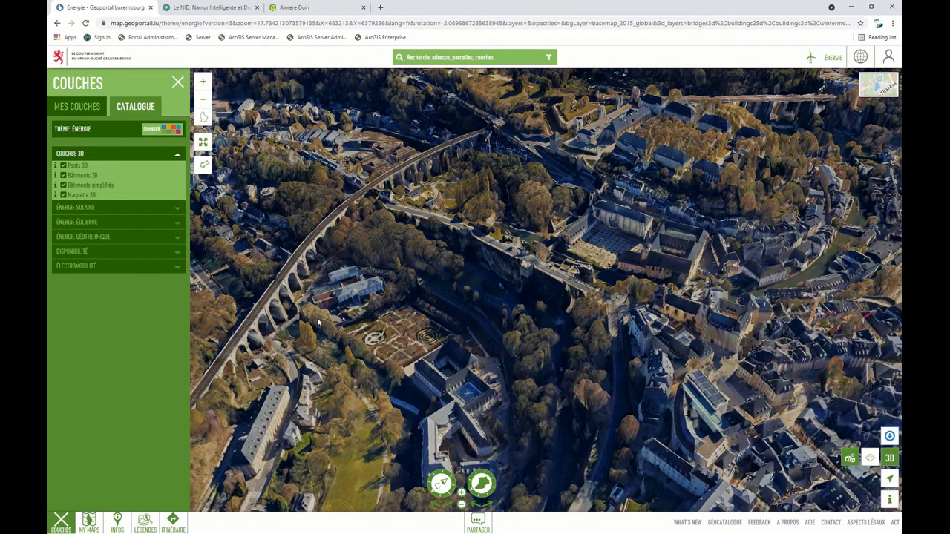
drag(275, 325, 358, 291)
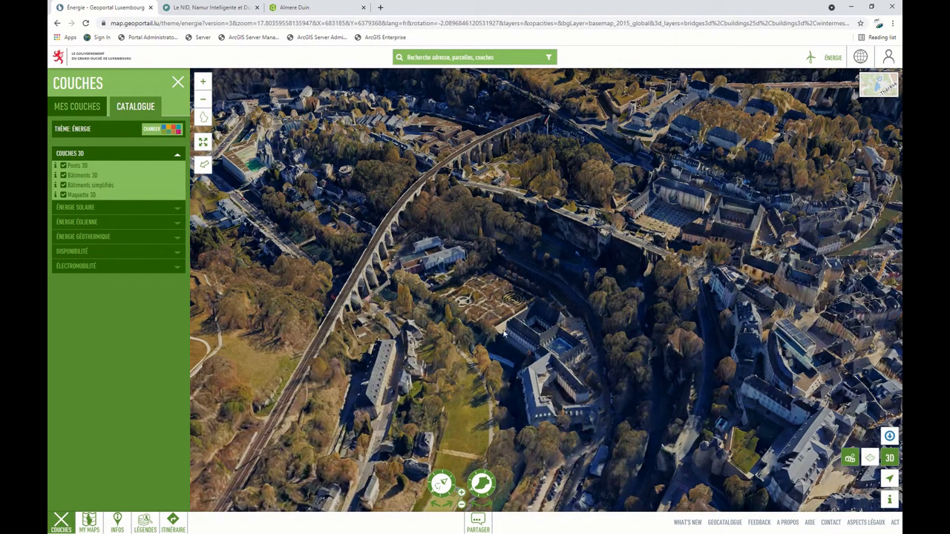
drag(726, 304, 427, 279)
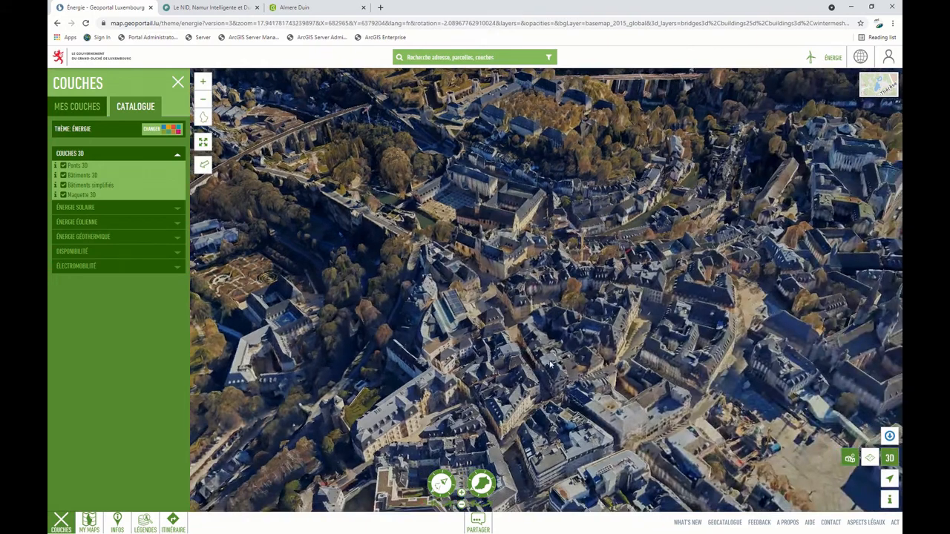
scroll(553, 355, up, 1)
scroll(549, 354, up, 1)
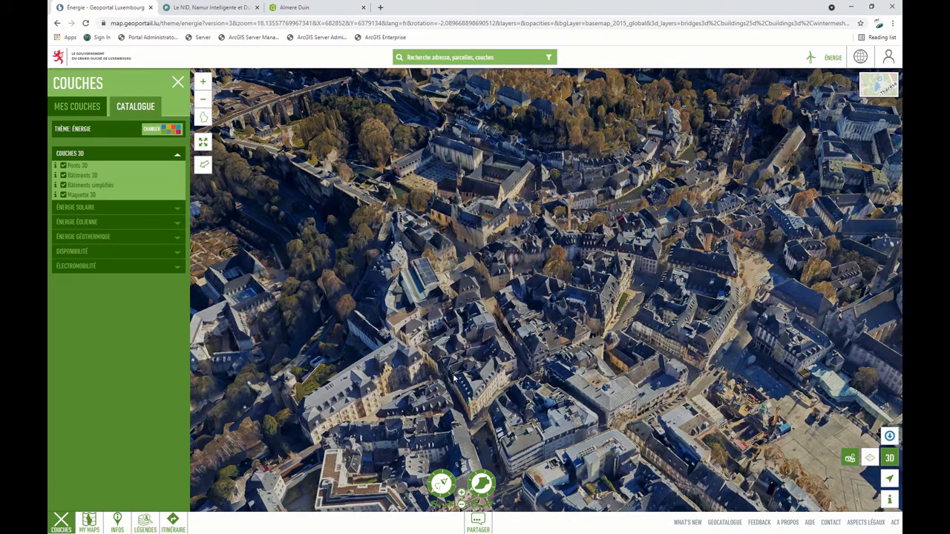
click(63, 194)
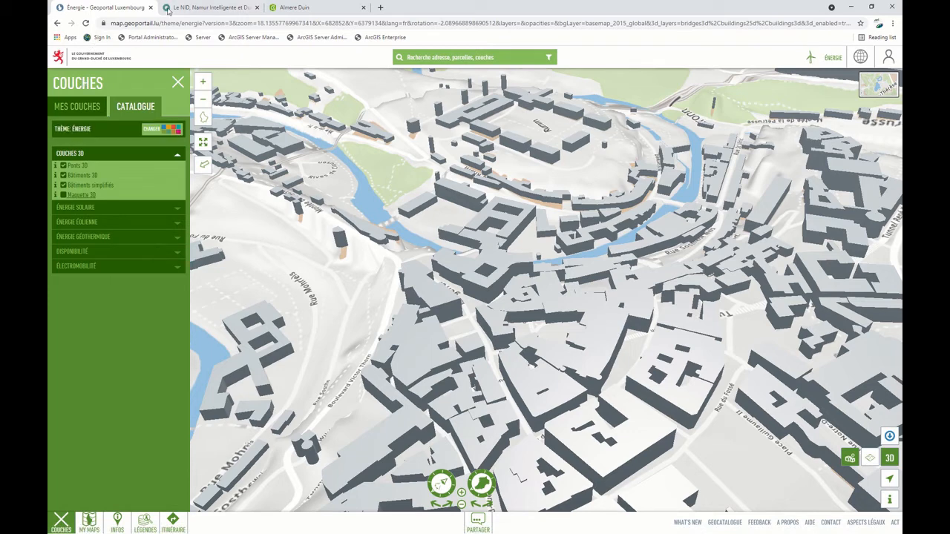
Switch to the Namur en 3D site, view the city from farther out and go to the citadel restoration project
click(174, 9)
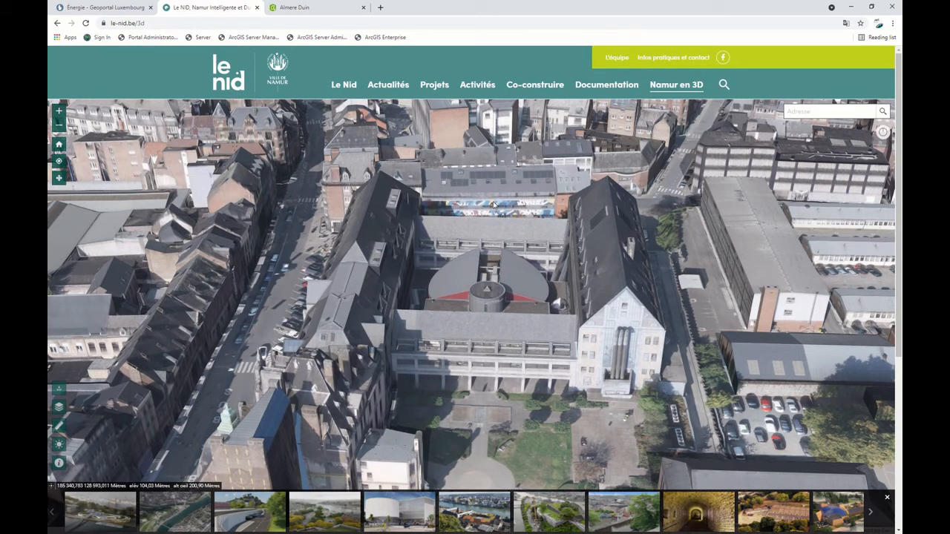
drag(525, 373, 459, 313)
scroll(459, 313, down, 5)
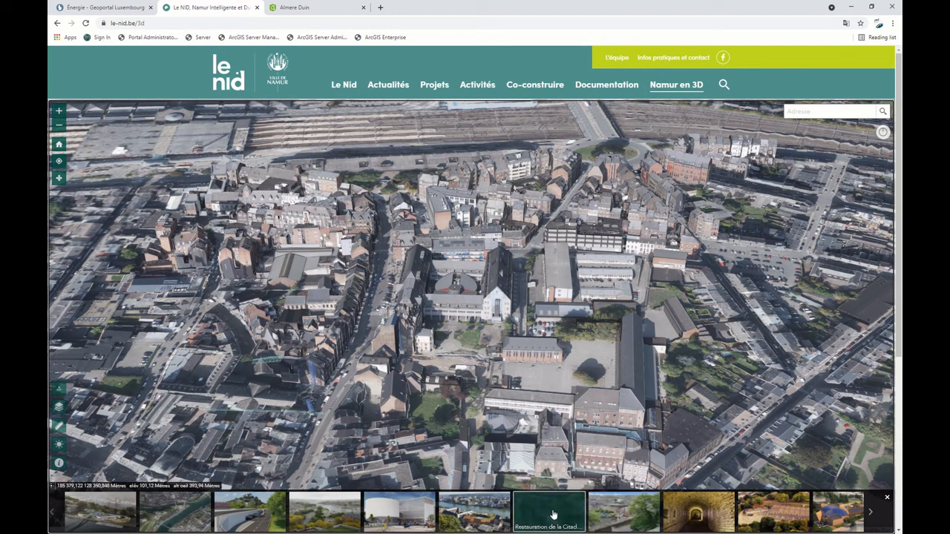
click(550, 514)
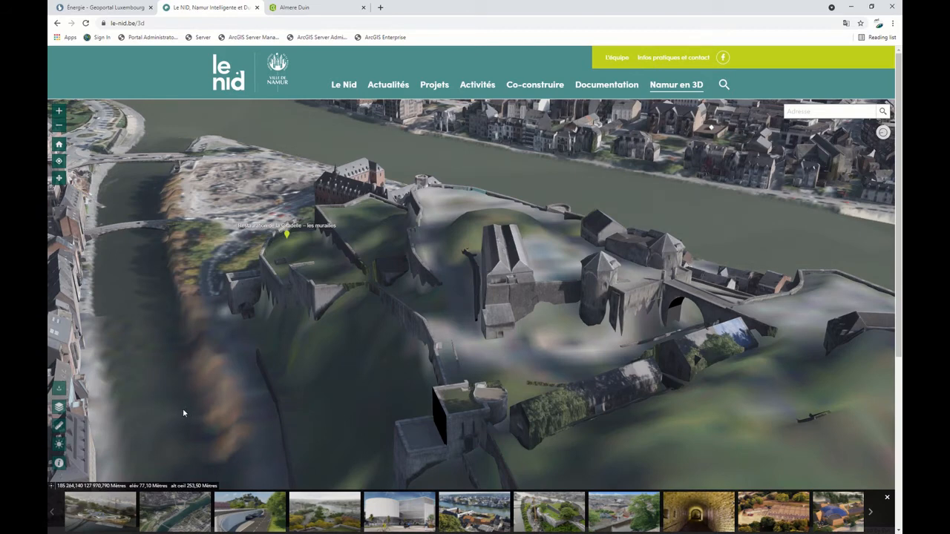
Show the Plan relief 1750 layer under Namur Hier and look over the historic city model, keeping the layer list open
click(59, 407)
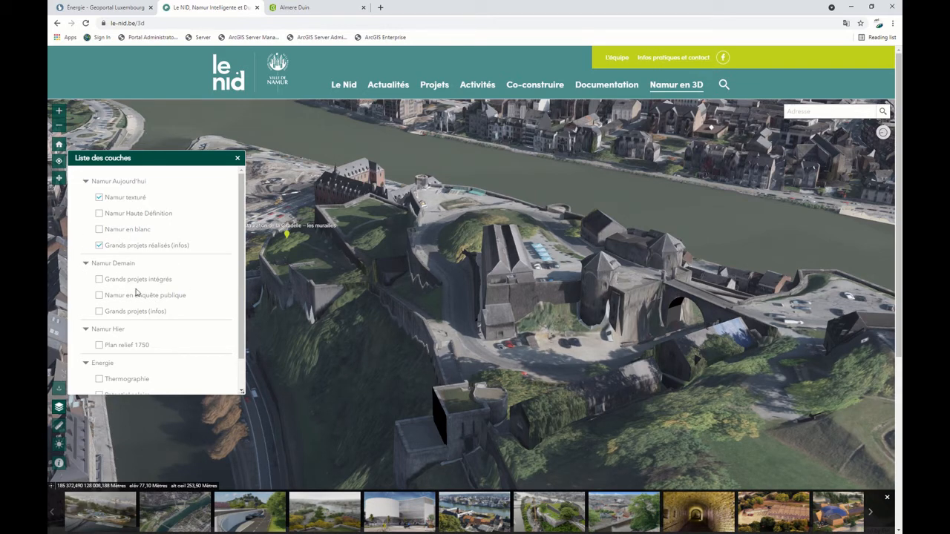
scroll(116, 327, down, 1)
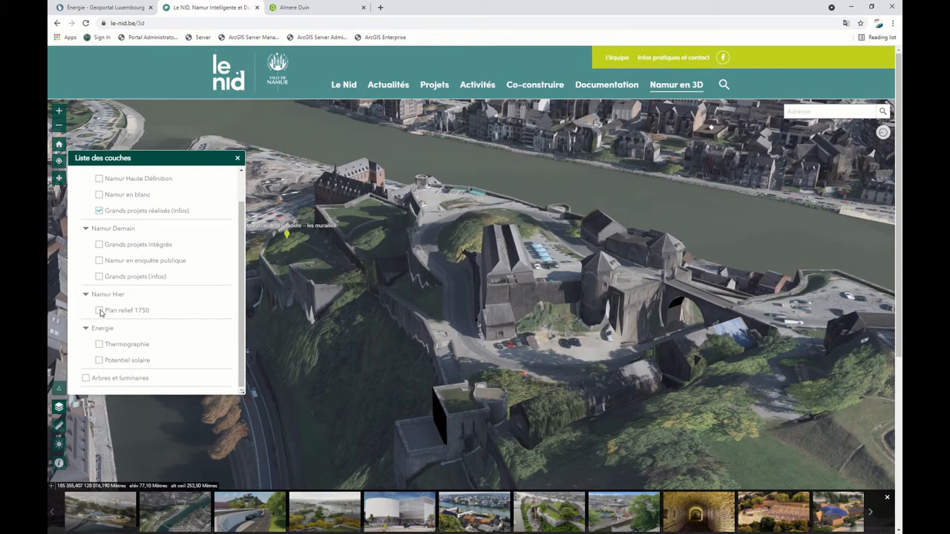
click(99, 310)
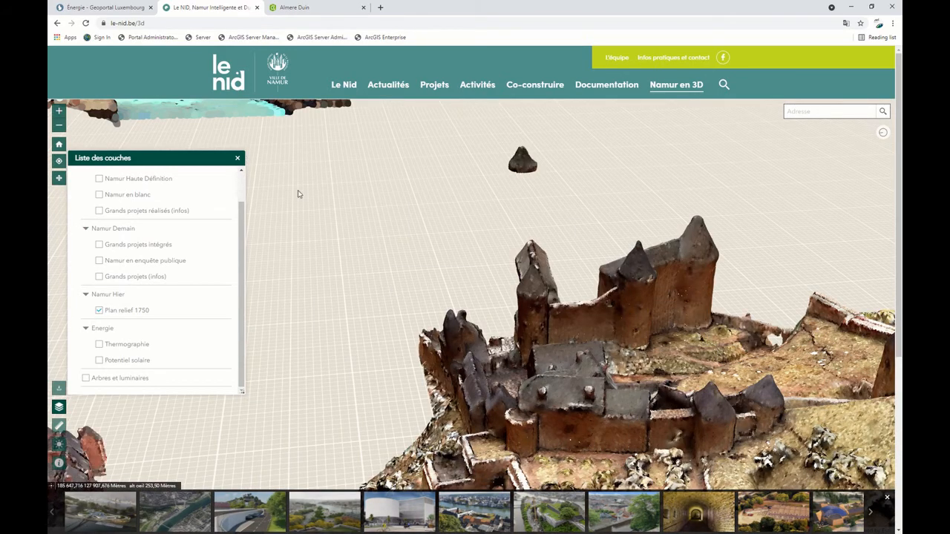
click(237, 158)
scroll(350, 287, down, 5)
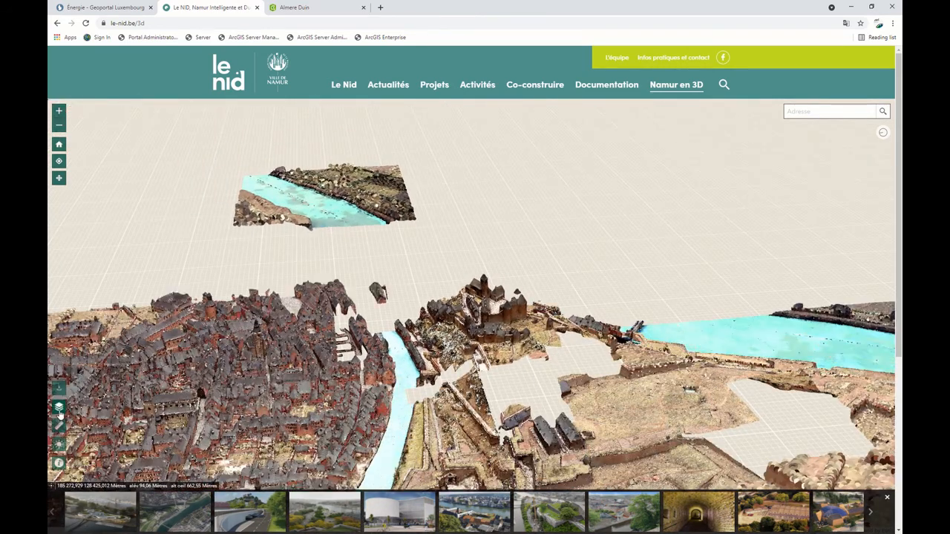
click(60, 410)
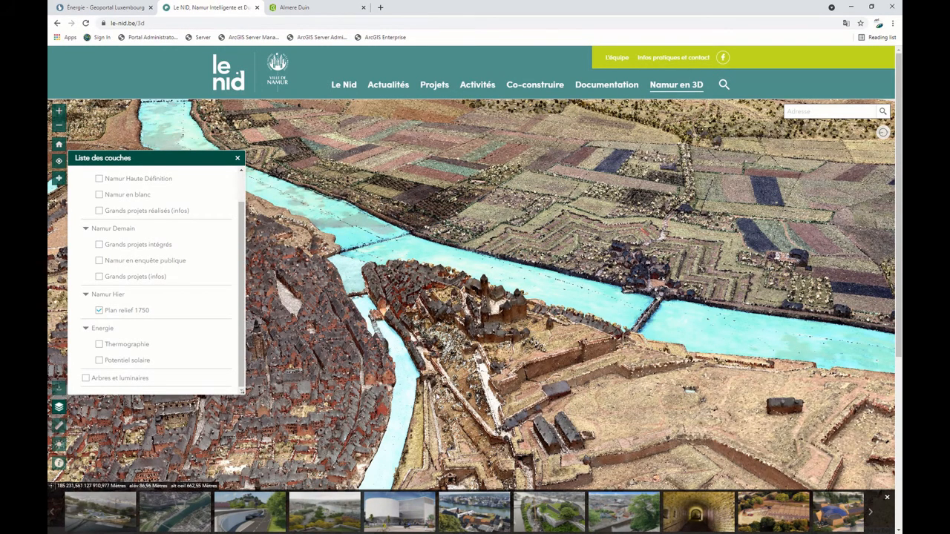
drag(332, 384, 430, 383)
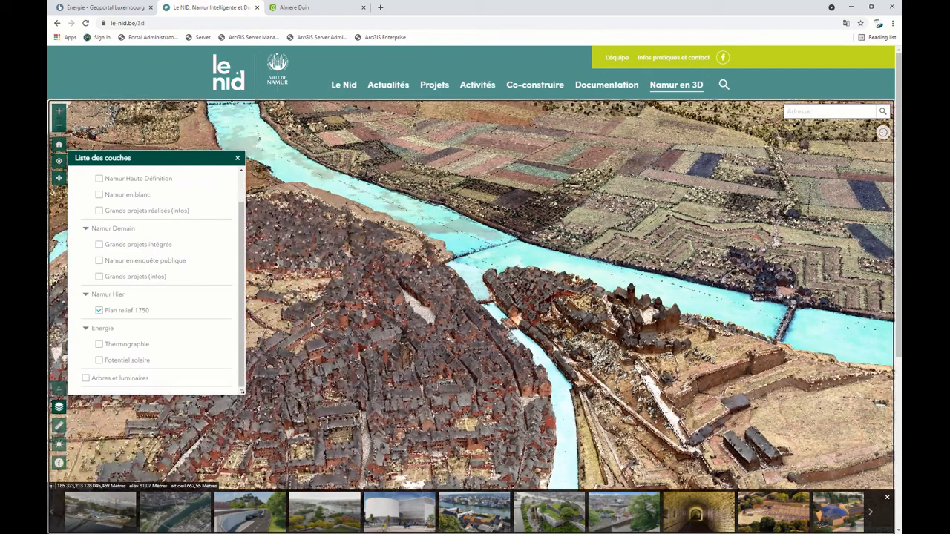
Show the Namur texturé layer, then replace it with Grands projets intégrés under Namur Demain
scroll(108, 296, up, 2)
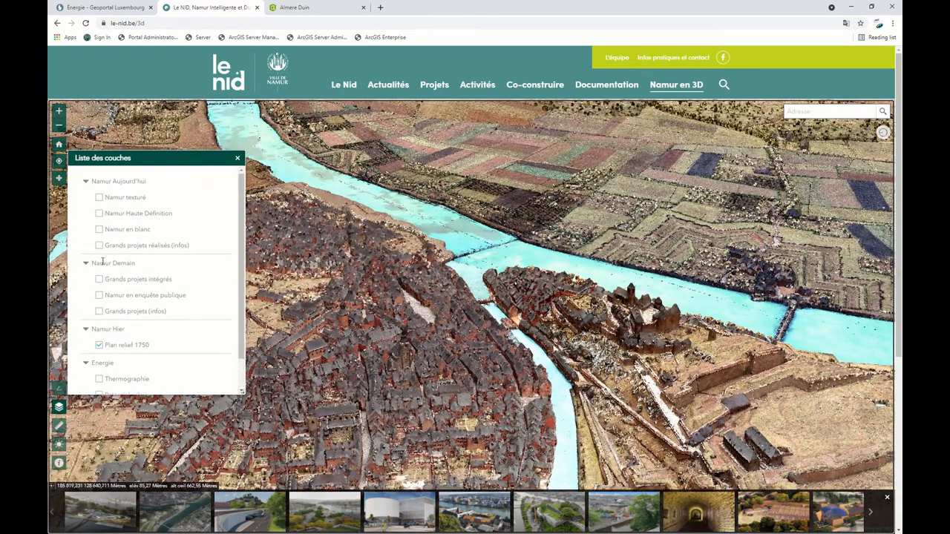
click(99, 197)
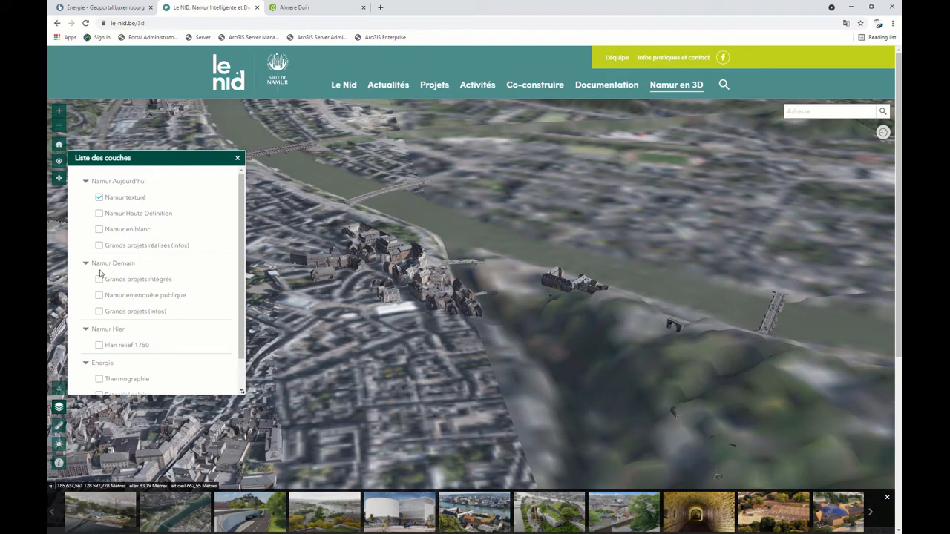
click(99, 280)
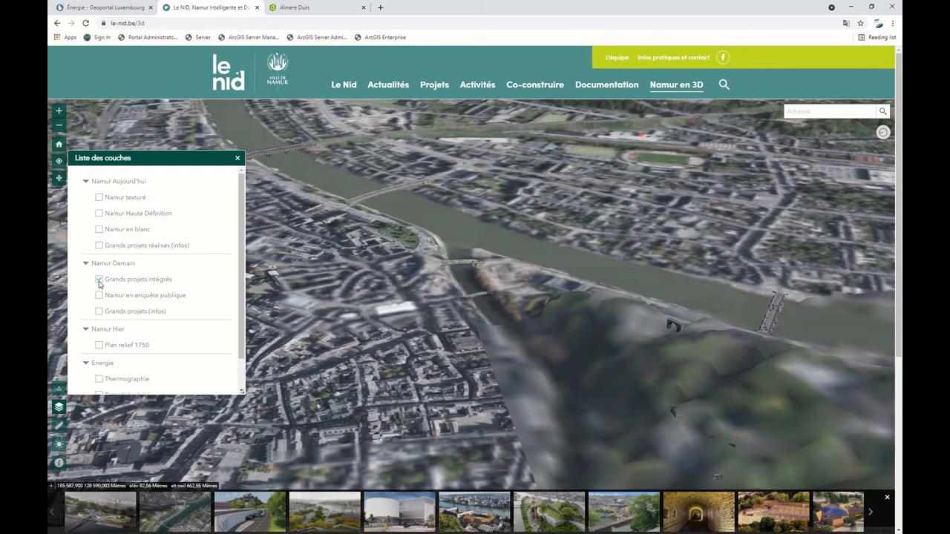
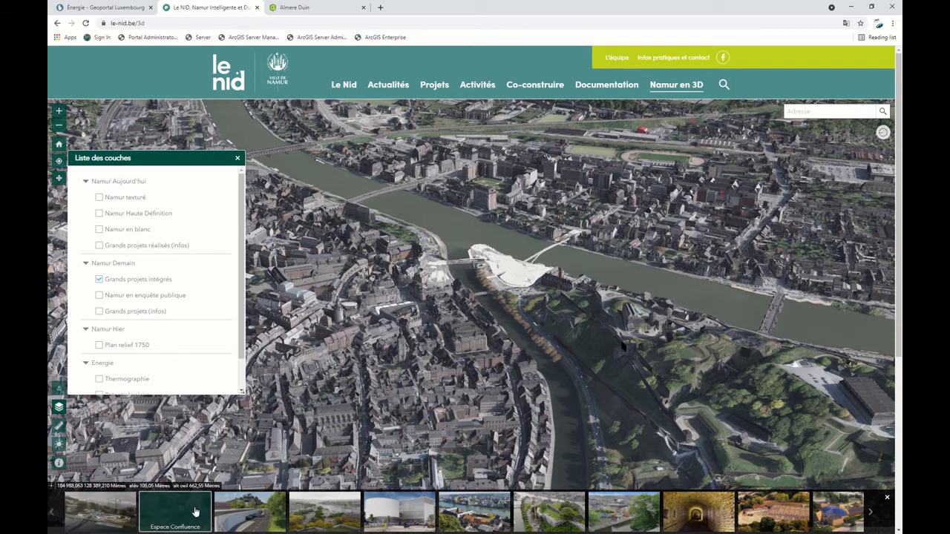
Go to the Maison de la Culture project, close the layer list and set the scene's daylight time to 08:36
click(416, 518)
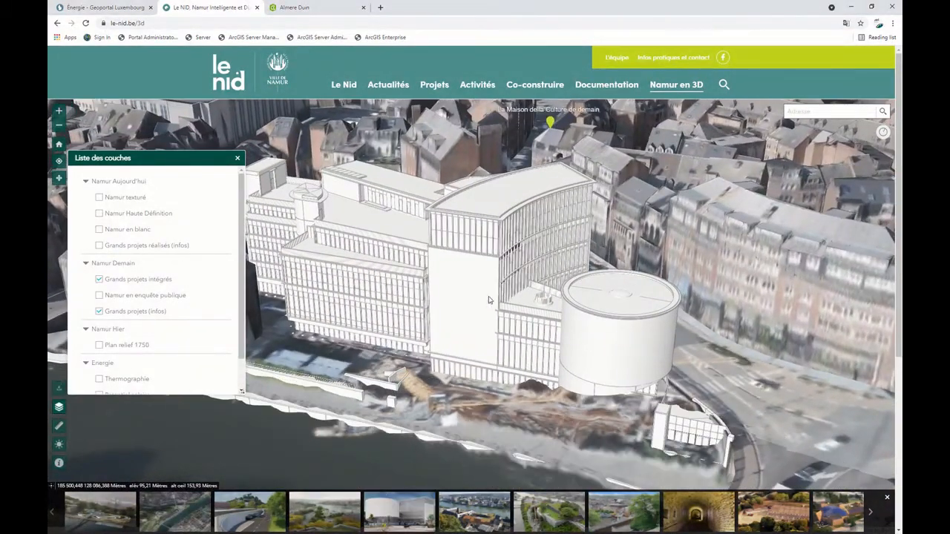
click(238, 158)
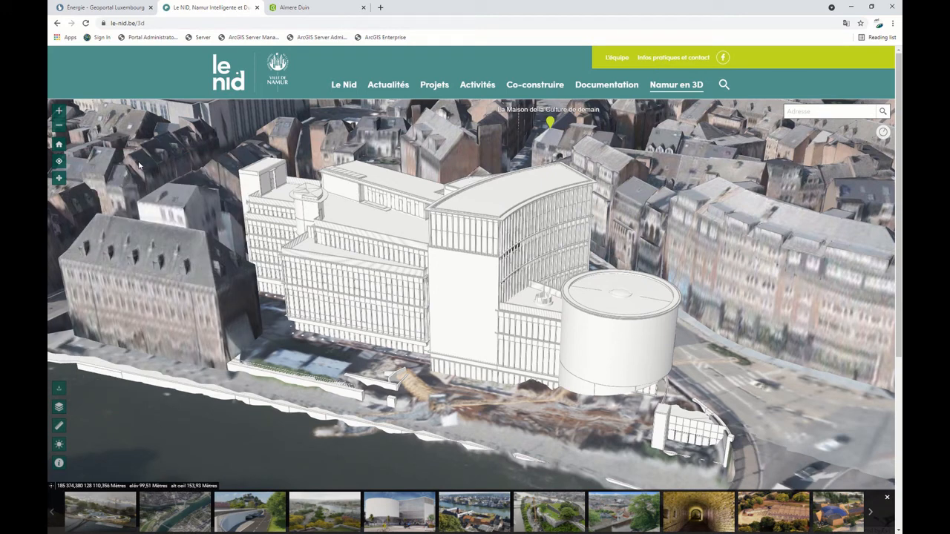
click(59, 445)
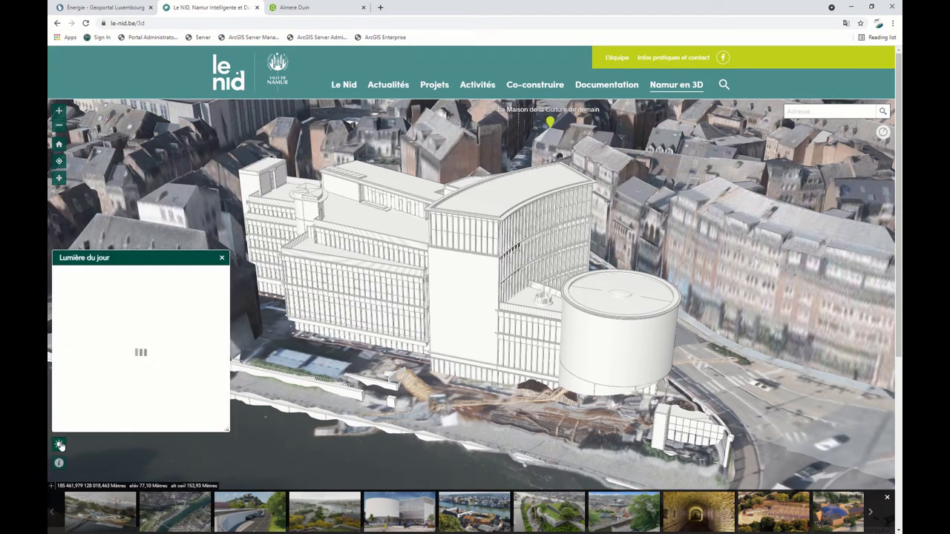
mouse_move(139, 283)
mouse_down()
mouse_move(190, 284)
mouse_move(136, 286)
mouse_up()
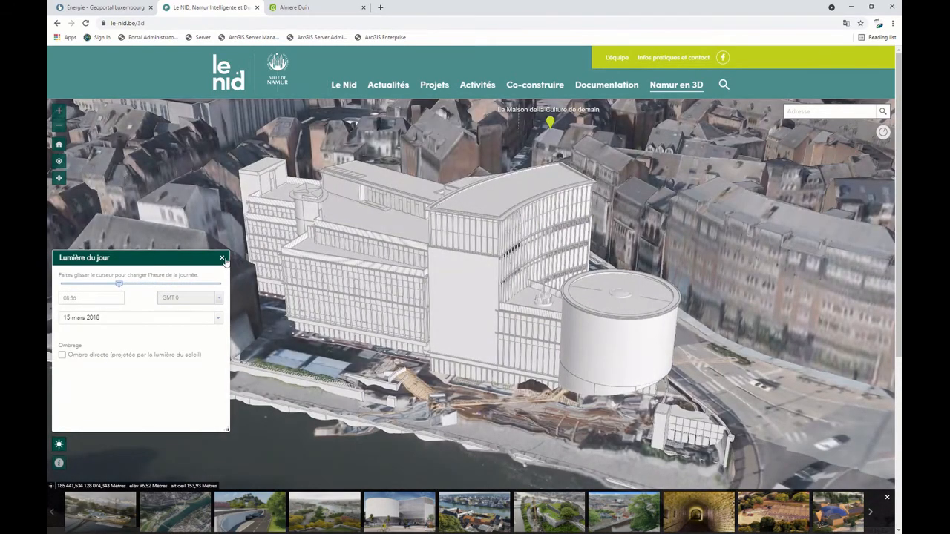
click(221, 257)
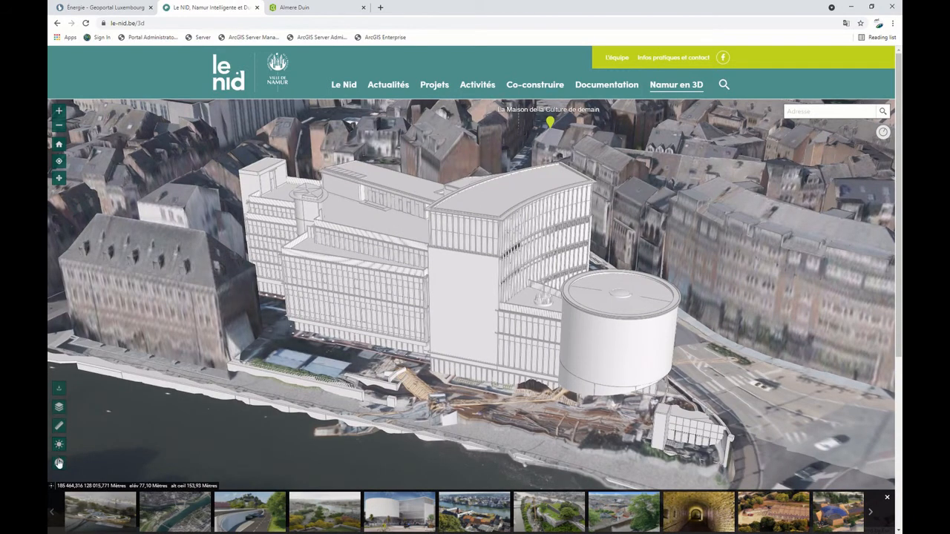
Show the Thermographie layer over a wider view of Namur and hide the Grands projets (infos) layer
click(59, 407)
scroll(128, 289, down, 1)
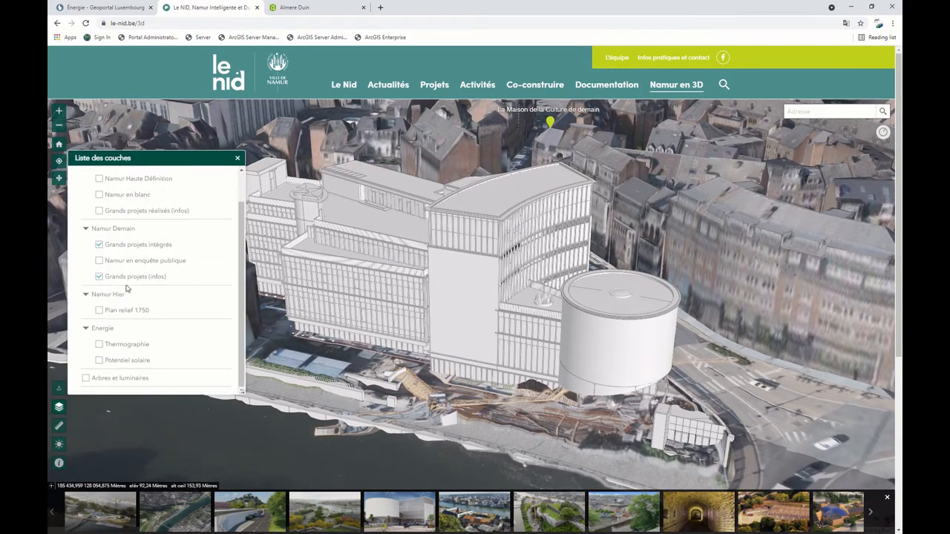
click(100, 344)
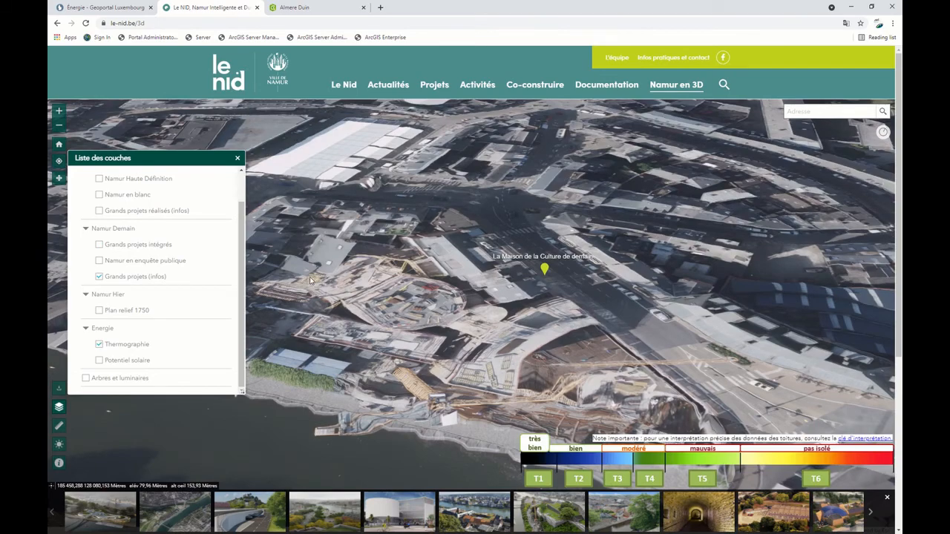
scroll(311, 280, down, 4)
drag(311, 280, 364, 379)
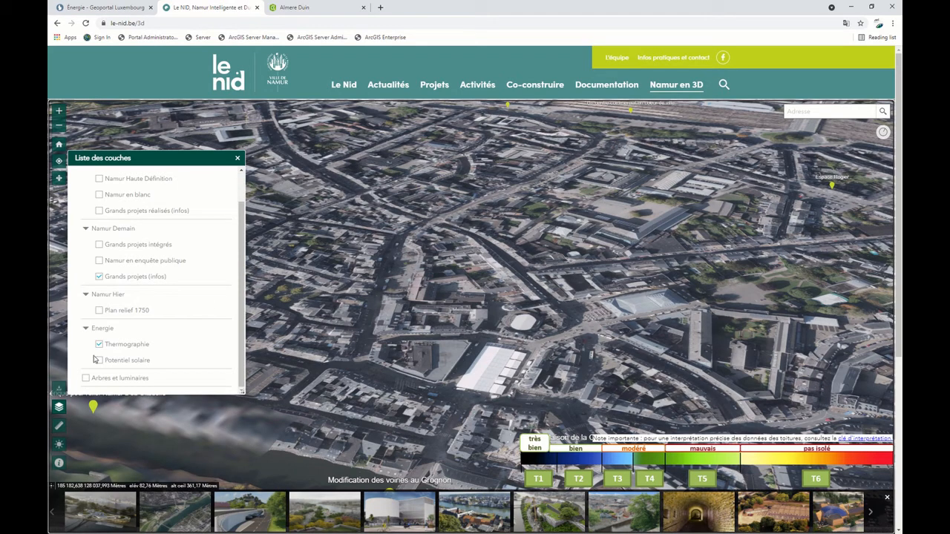
click(100, 276)
scroll(100, 278, up, 1)
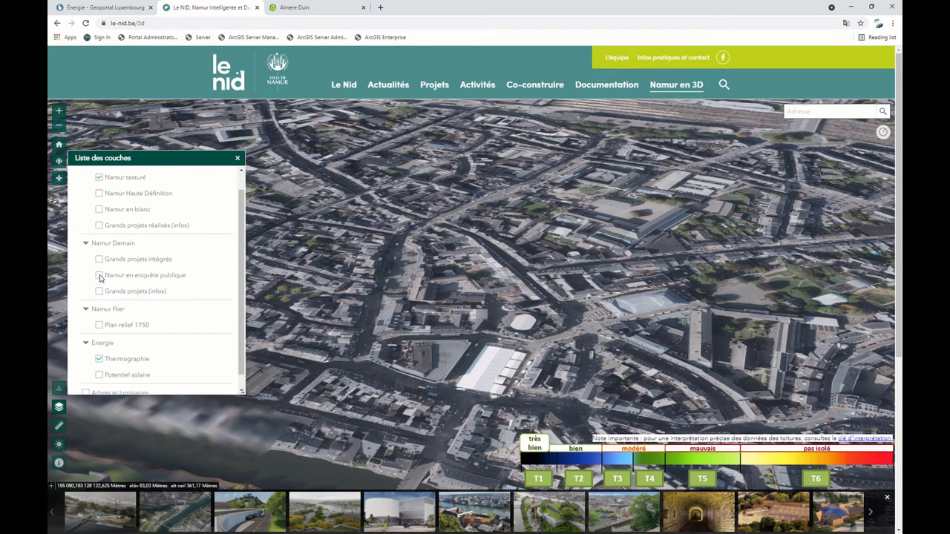
scroll(100, 277, up, 1)
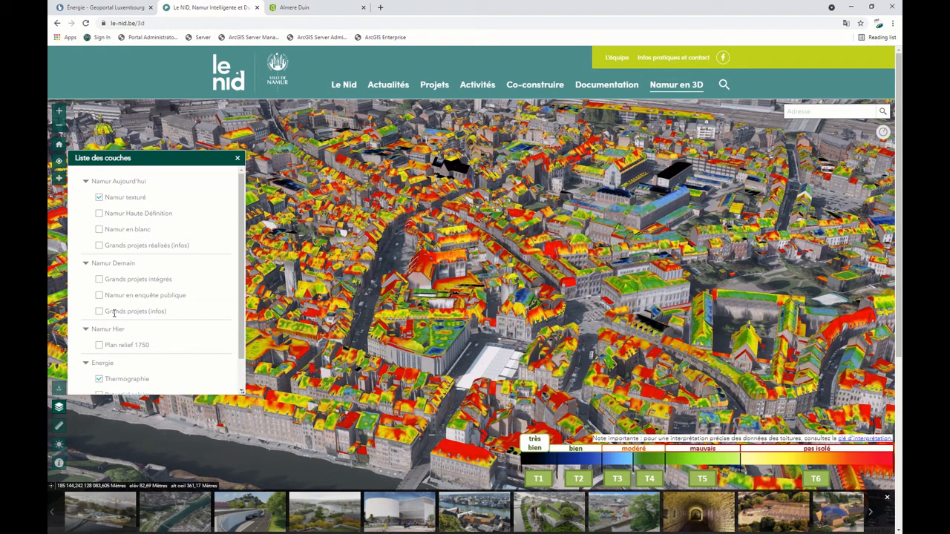
scroll(130, 330, down, 3)
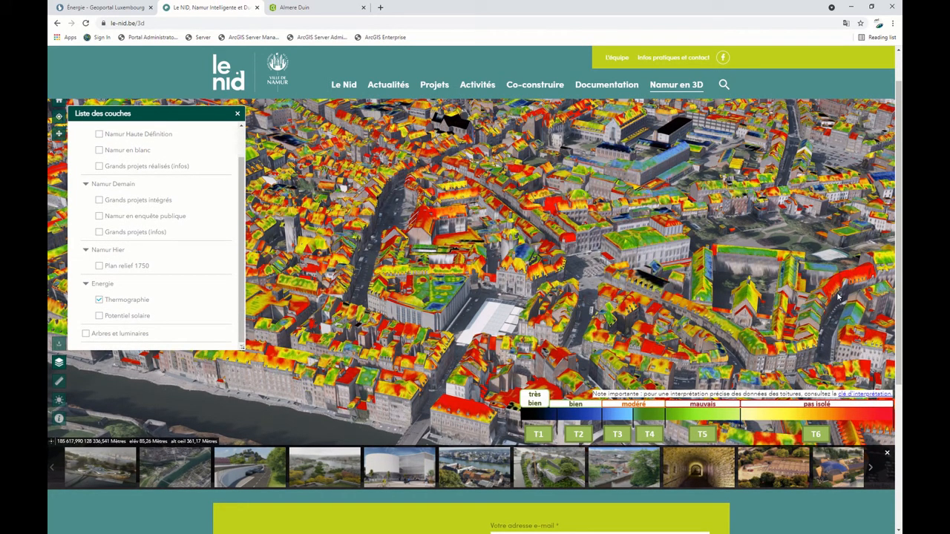
scroll(896, 299, up, 2)
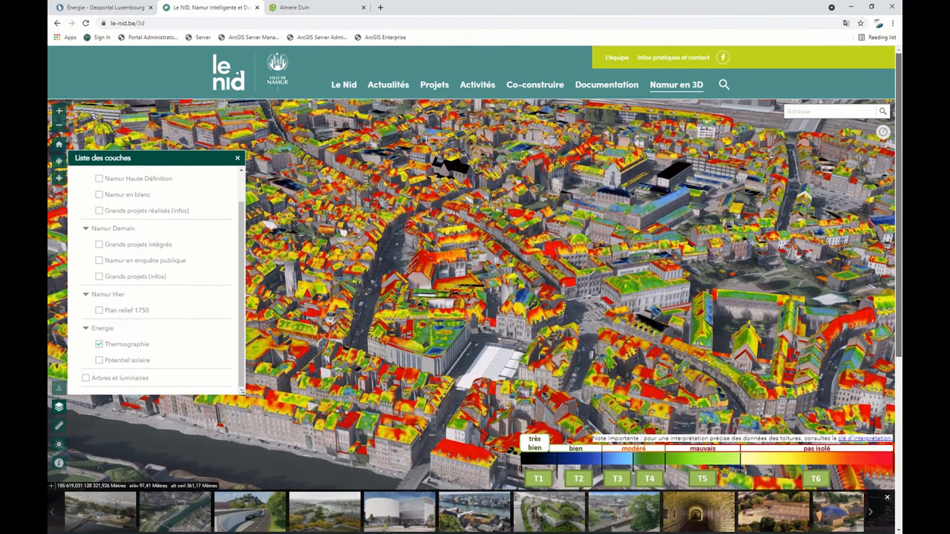
Show the Potentiel solaire layer in place of Thermographie, then hide it and look closer at the textured city-centre buildings
click(100, 360)
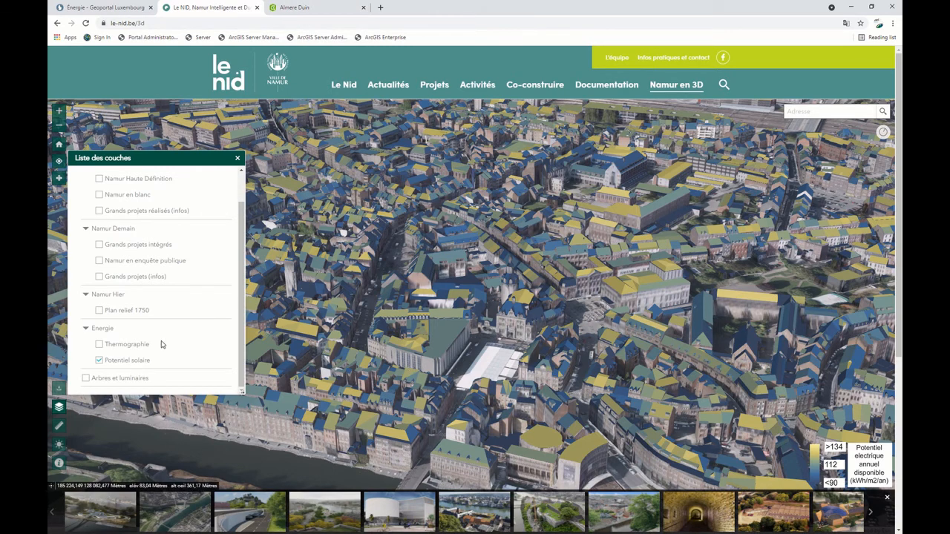
click(99, 361)
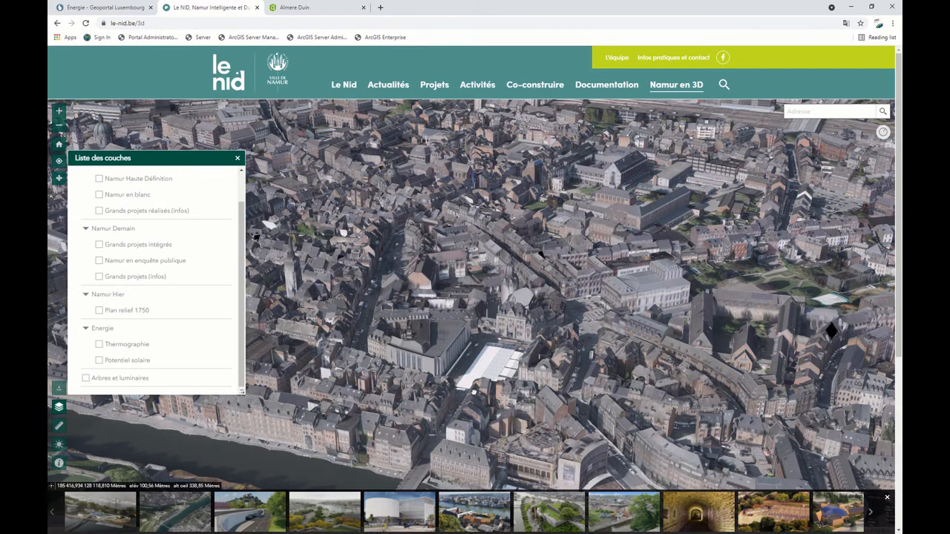
scroll(524, 243, up, 3)
scroll(504, 245, up, 3)
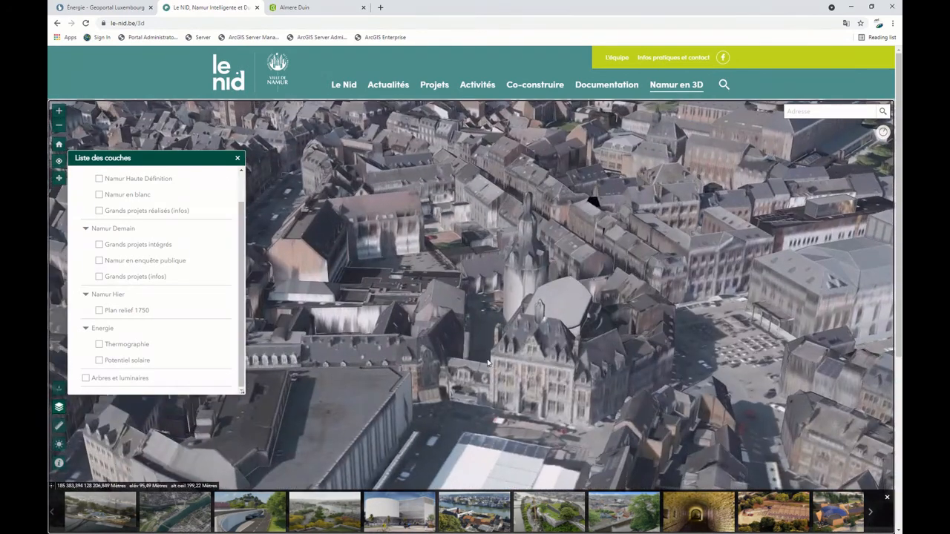
Switch to the Almere Duin scene and examine the terraced houses, their roof solar panels and back gardens up close
click(320, 5)
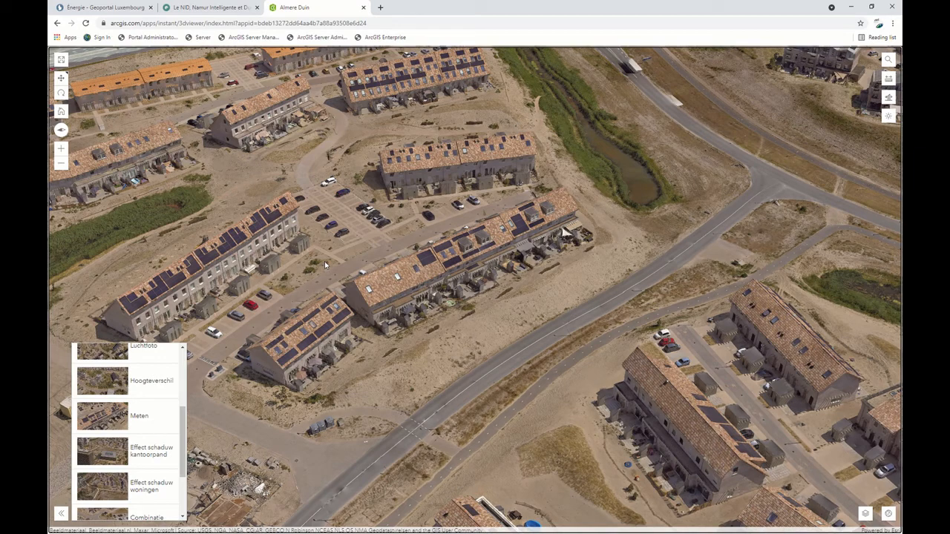
scroll(324, 261, down, 5)
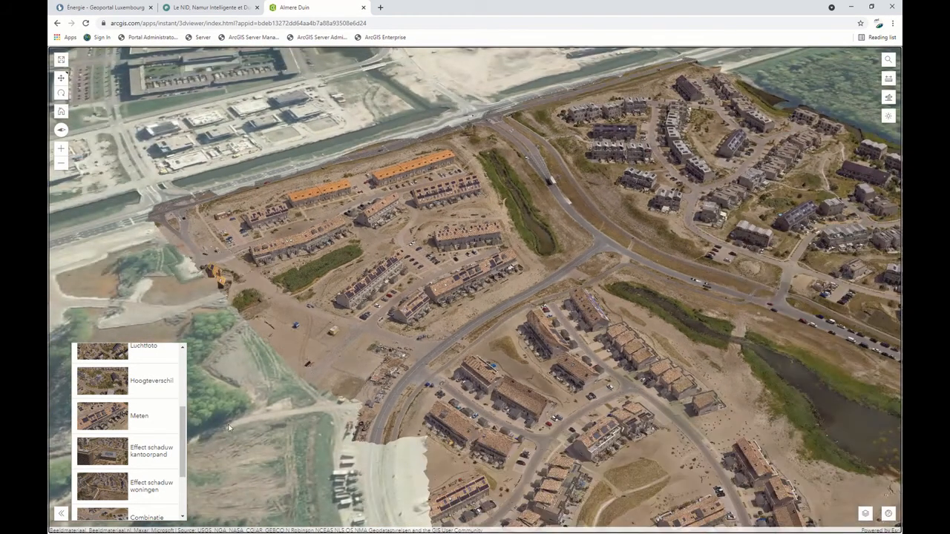
scroll(425, 227, up, 5)
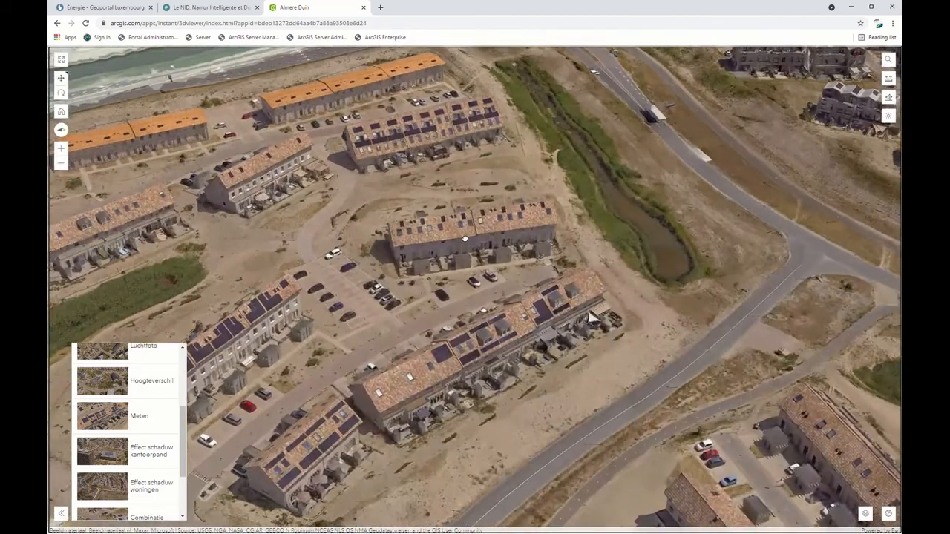
scroll(469, 288, up, 3)
scroll(468, 287, up, 3)
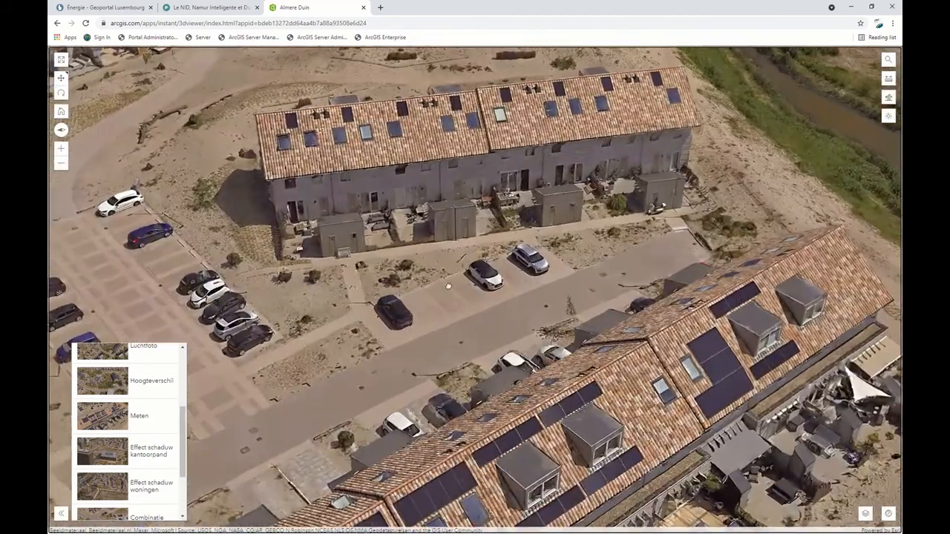
scroll(429, 244, up, 2)
drag(429, 244, 407, 165)
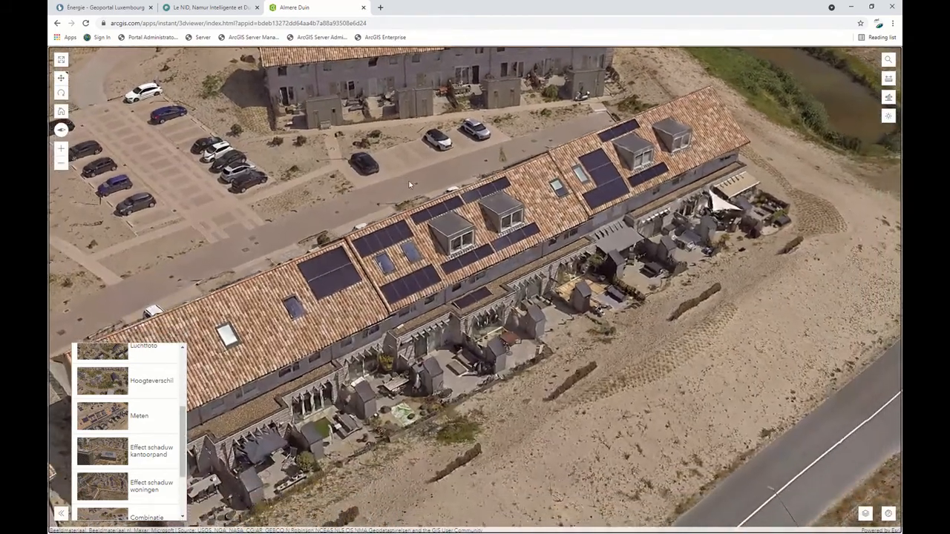
scroll(463, 345, up, 3)
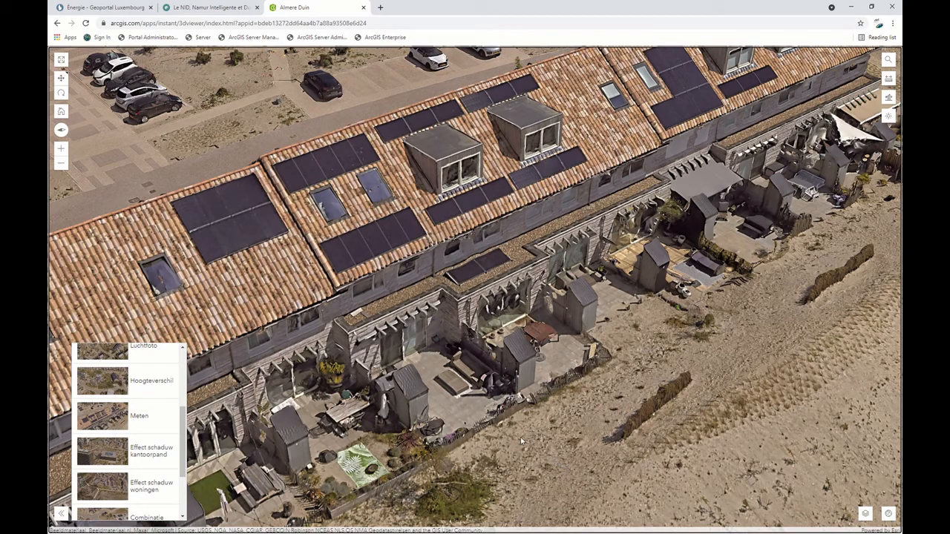
scroll(401, 314, down, 5)
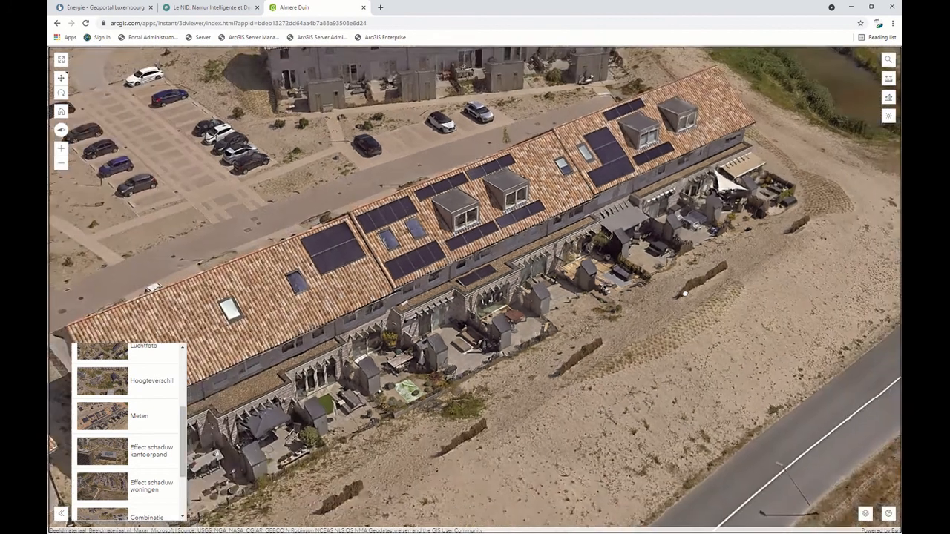
scroll(370, 350, down, 5)
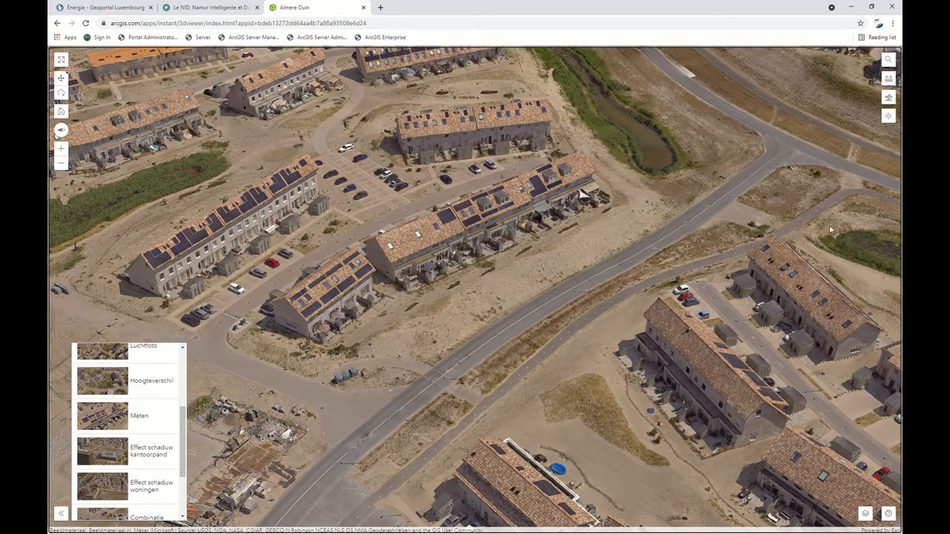
Show the Daylight, line-of-sight analysis and measurement tools of the Almere Duin viewer one after another, closing each
click(887, 116)
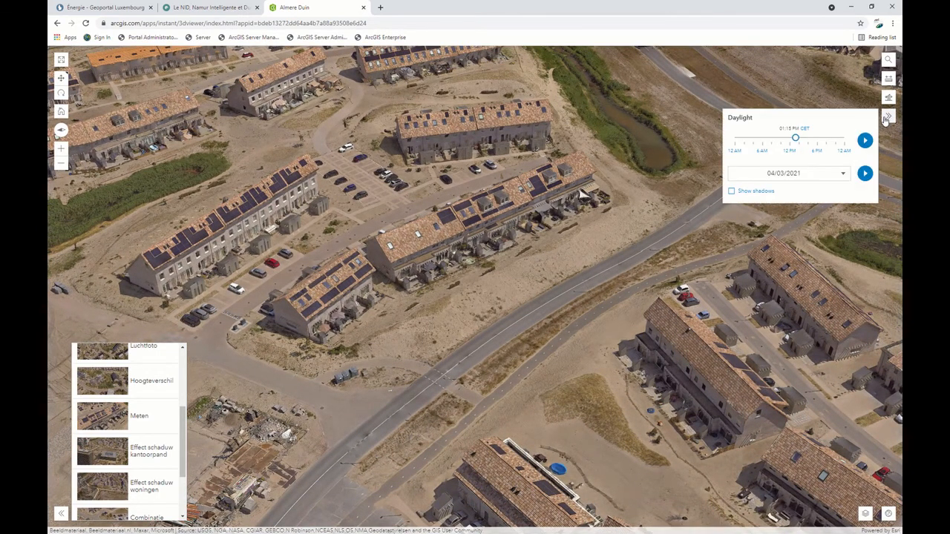
click(887, 119)
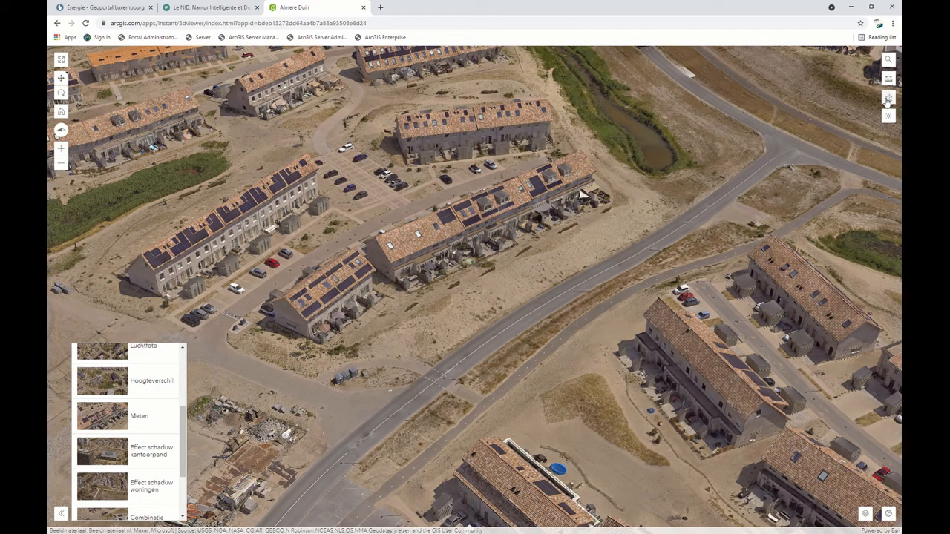
click(887, 101)
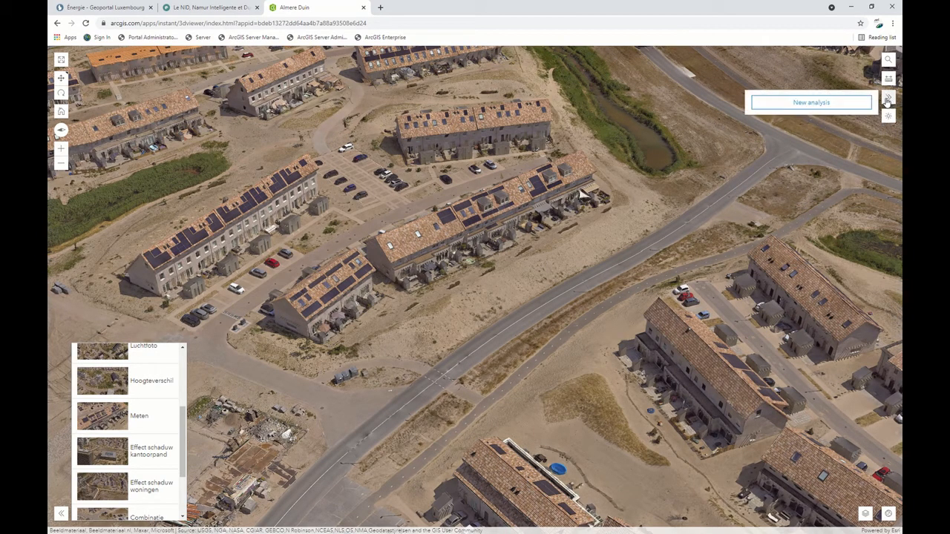
click(888, 100)
click(890, 80)
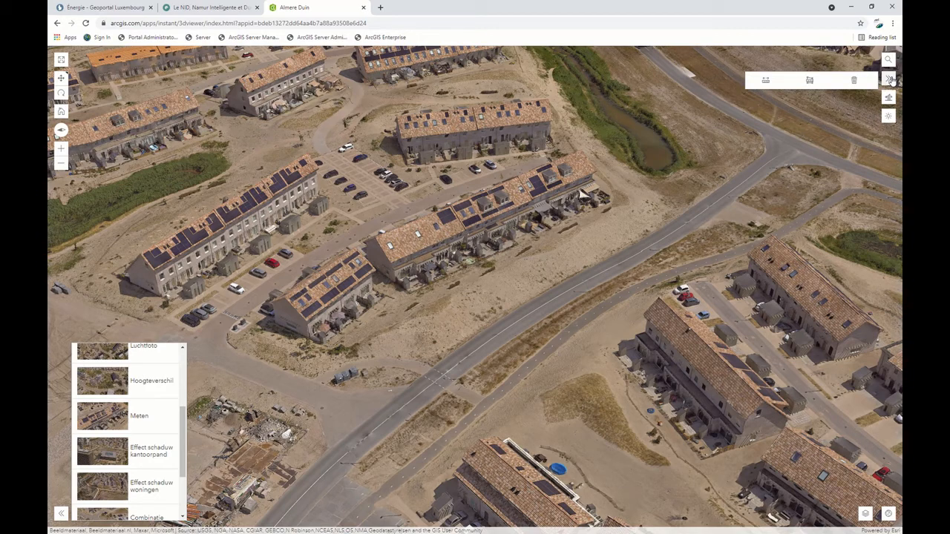
click(891, 79)
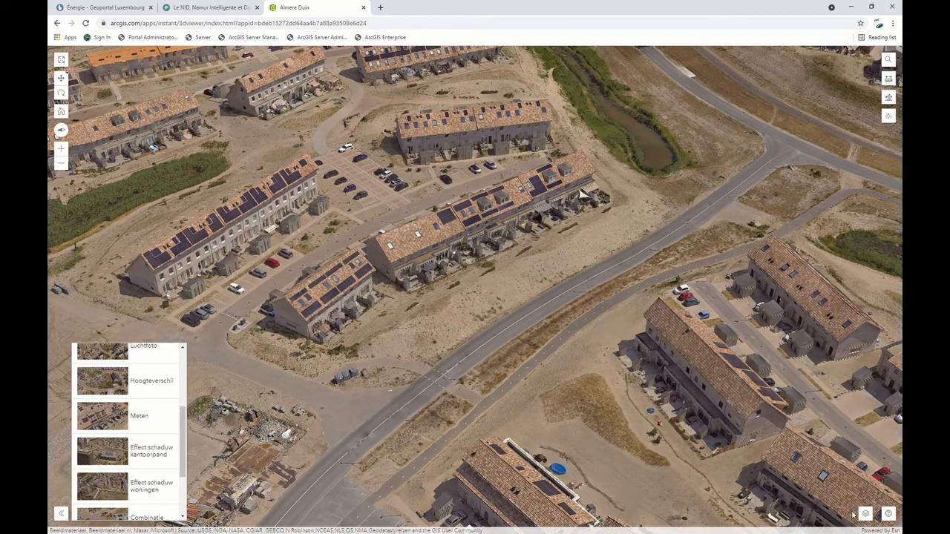
Open the scene's layer list and examine the mesh detail of the houses and the parked cars along the residential street
click(864, 514)
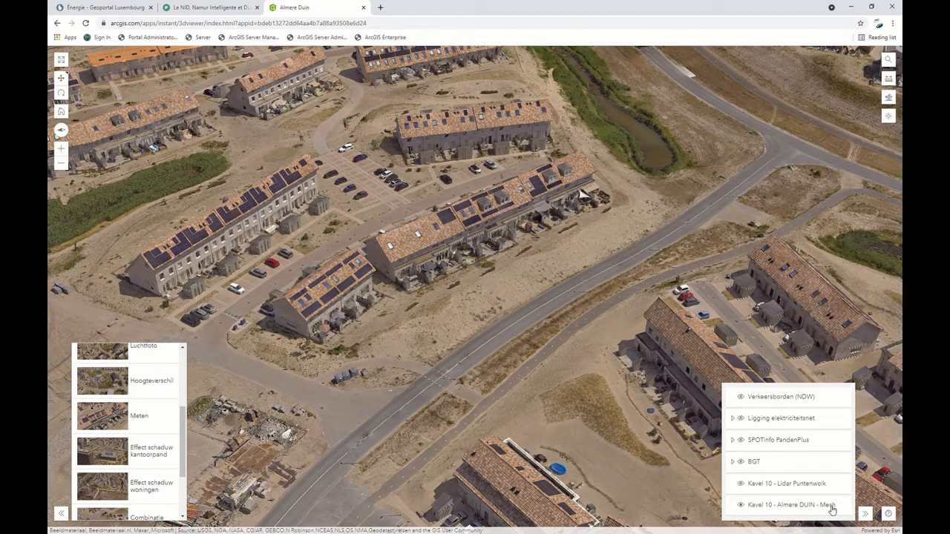
scroll(375, 284, up, 6)
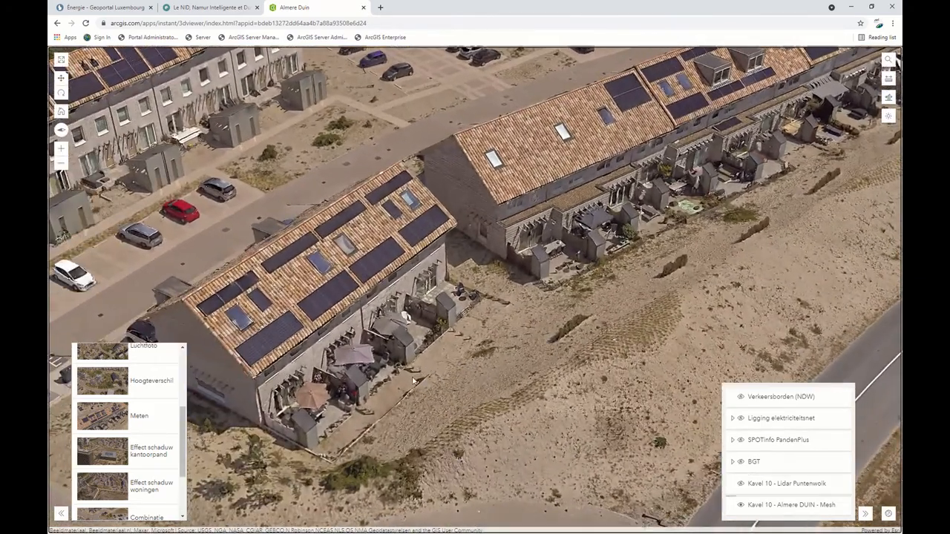
scroll(411, 378, up, 5)
scroll(411, 377, down, 5)
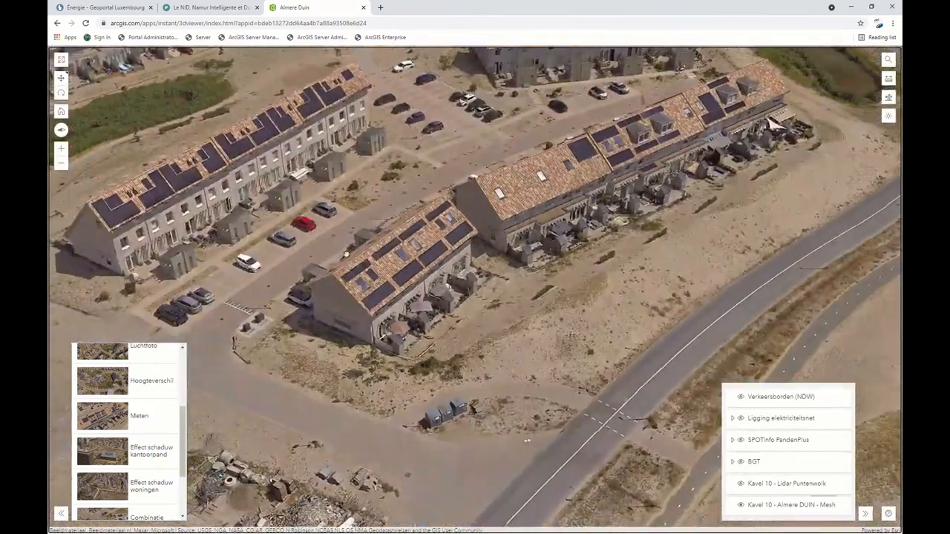
drag(259, 276, 380, 322)
scroll(358, 325, up, 6)
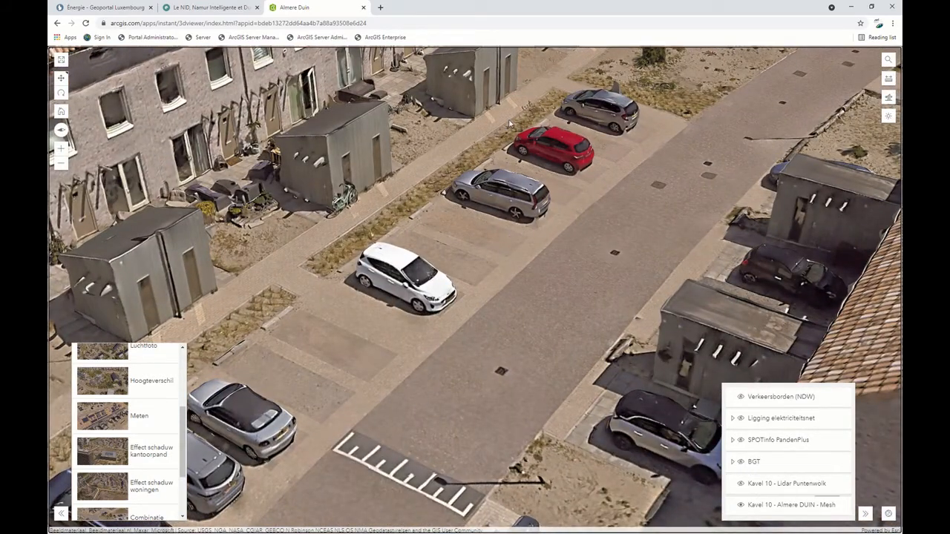
drag(313, 310, 560, 186)
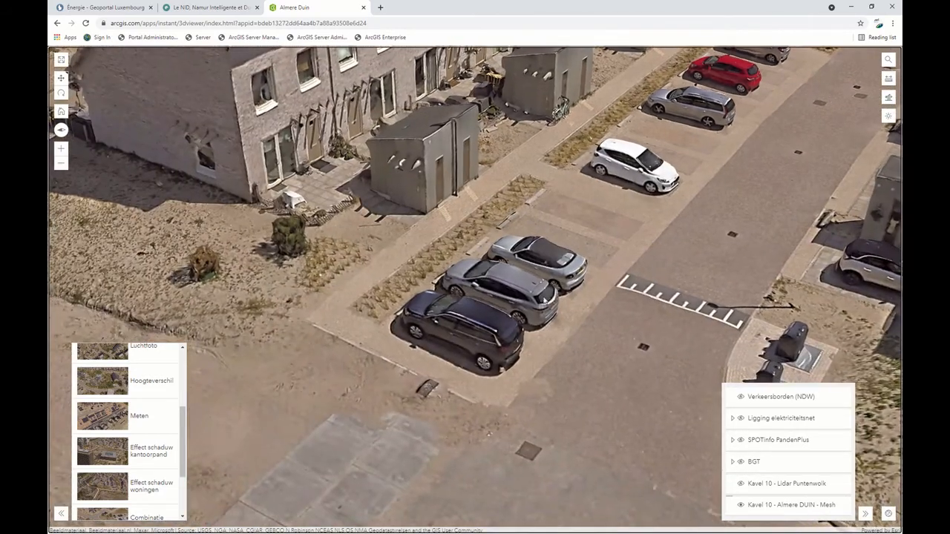
drag(544, 298, 443, 255)
scroll(443, 255, down, 10)
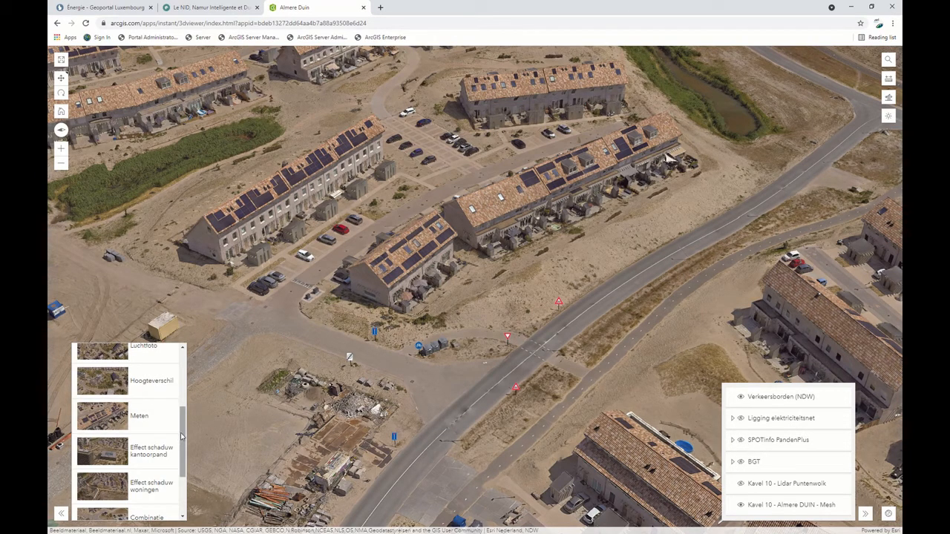
Show the Almere Duin overview slide, and switch to the presentation's closing Questions slide
drag(183, 437, 179, 385)
click(106, 411)
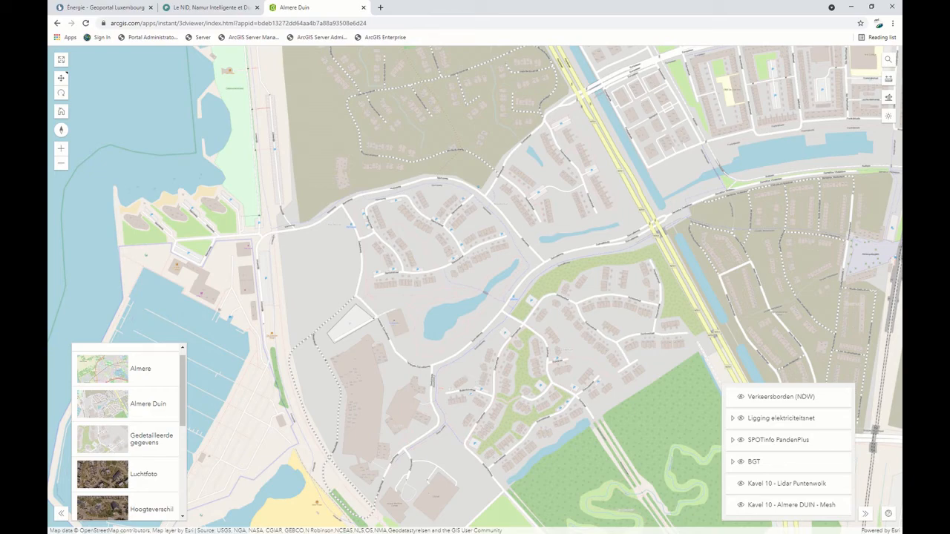
key(alt+Tab)
key(Right)
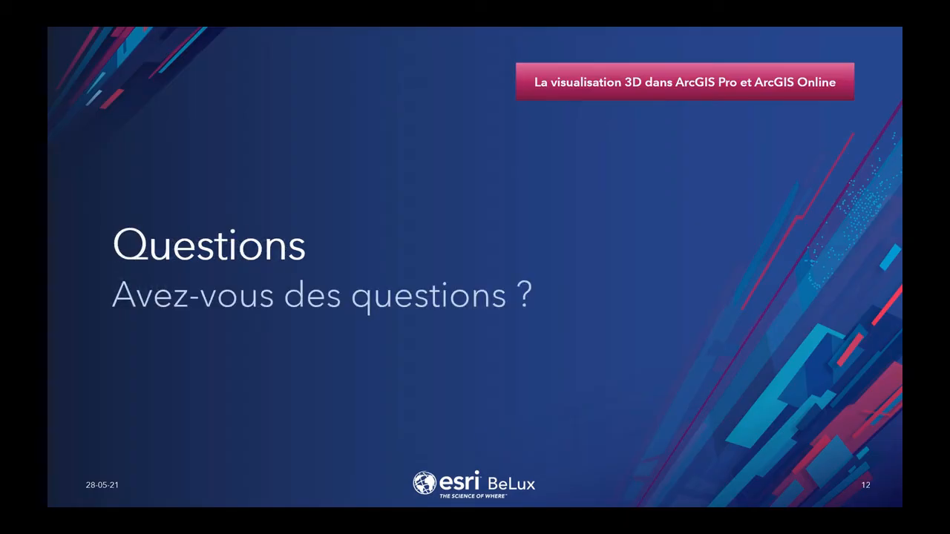